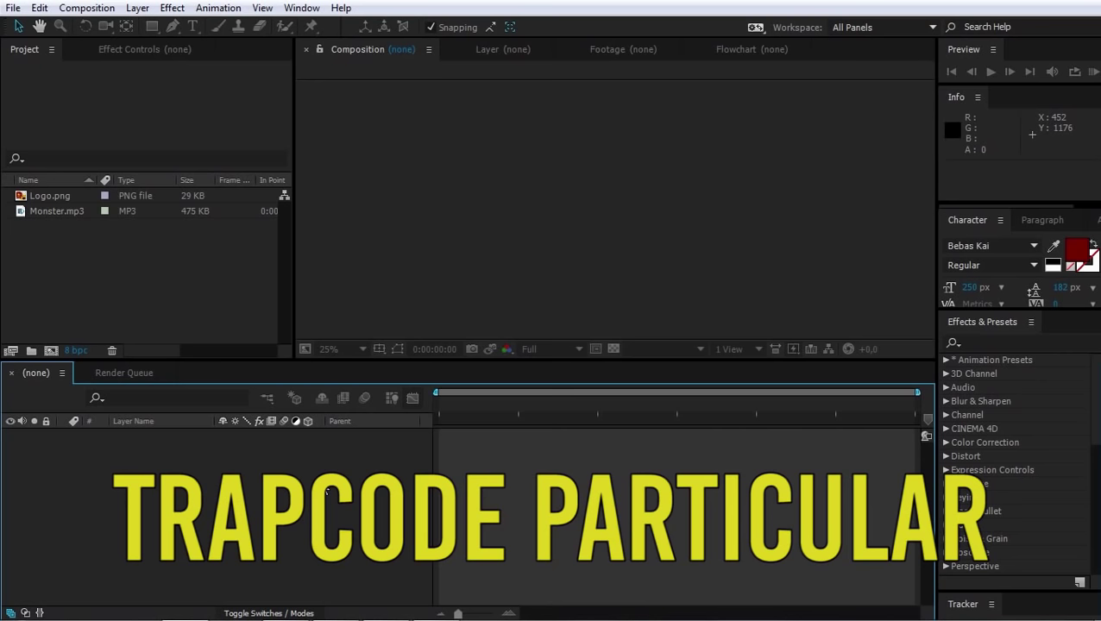
Inspect the Logo.png and Monster.mp3 footage details in the Project panel
click(46, 196)
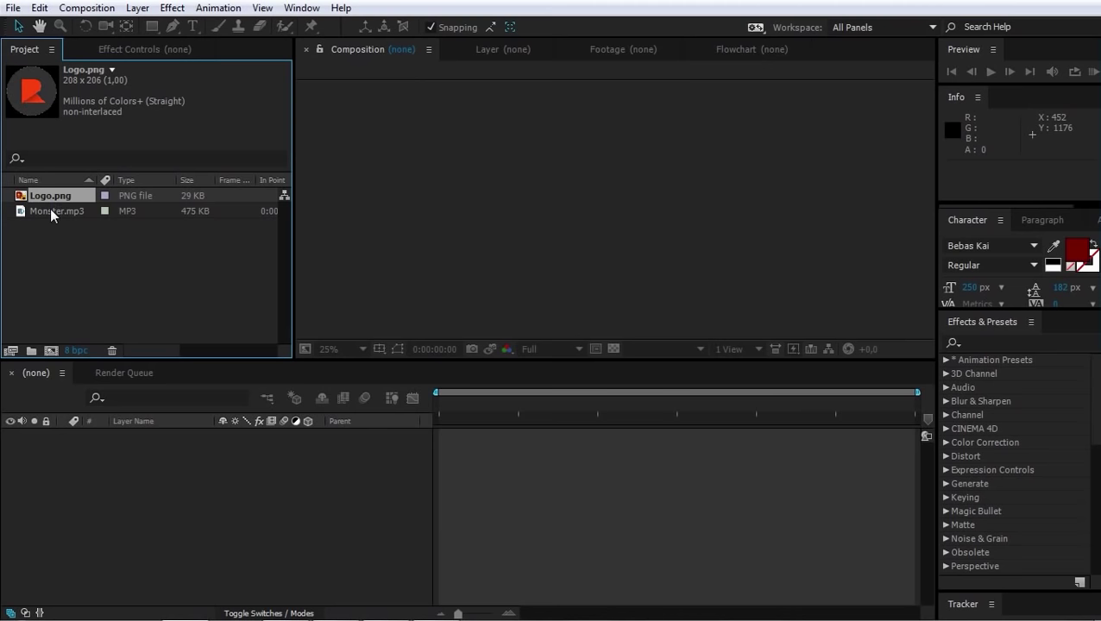
click(50, 210)
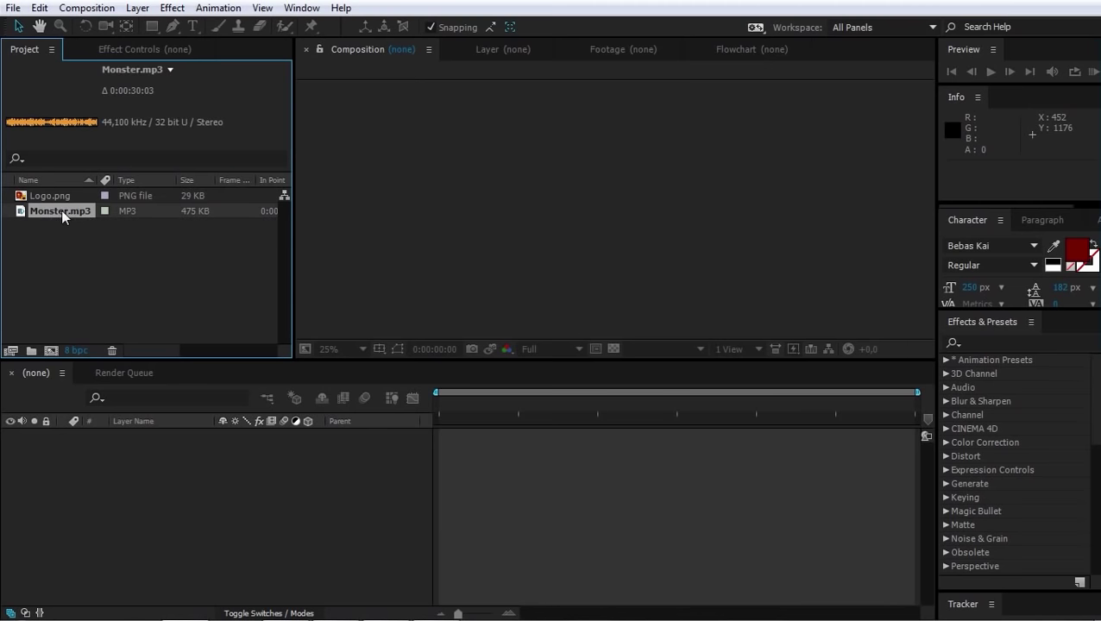
click(63, 231)
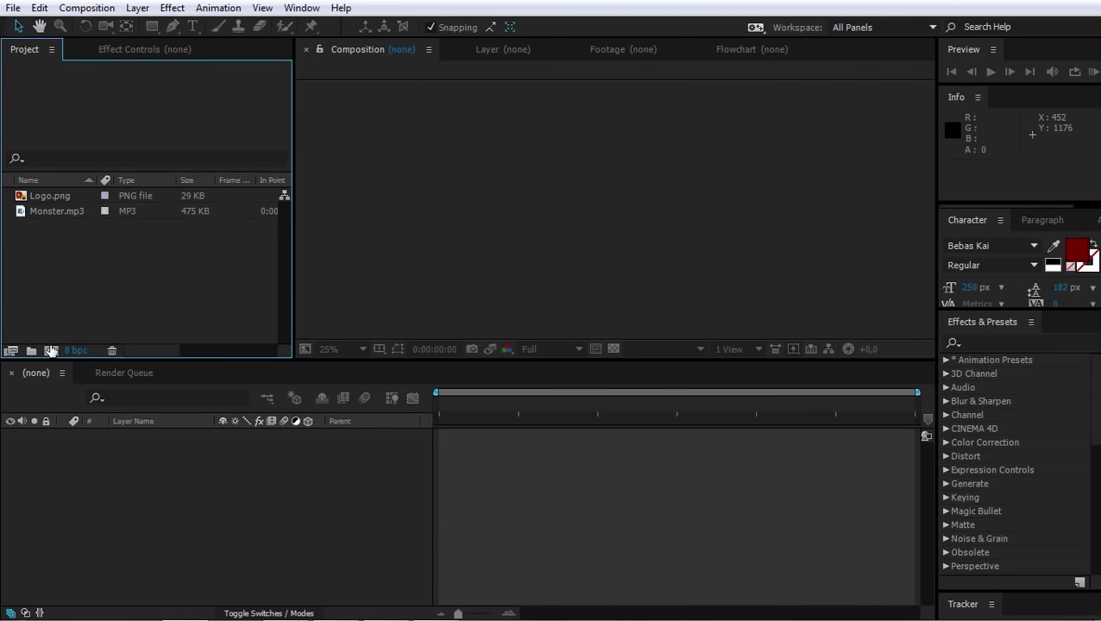
Create a composition named 'Spectrum' at 1920×1080, 30 fps, 0:00:30:00 with a black background
click(51, 350)
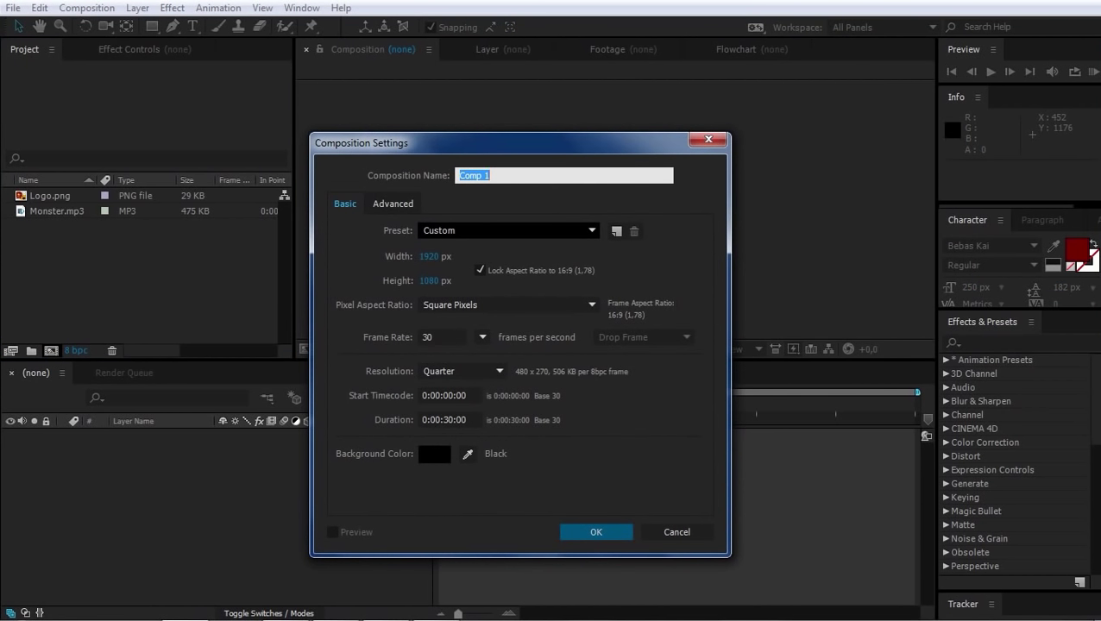
text(Spectrum)
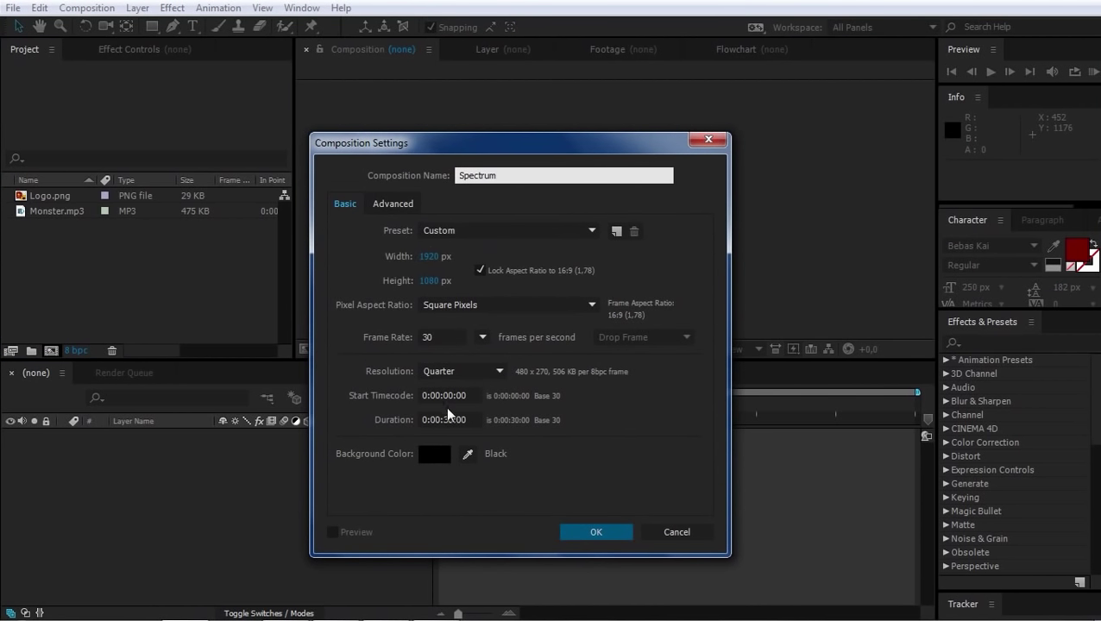
click(583, 532)
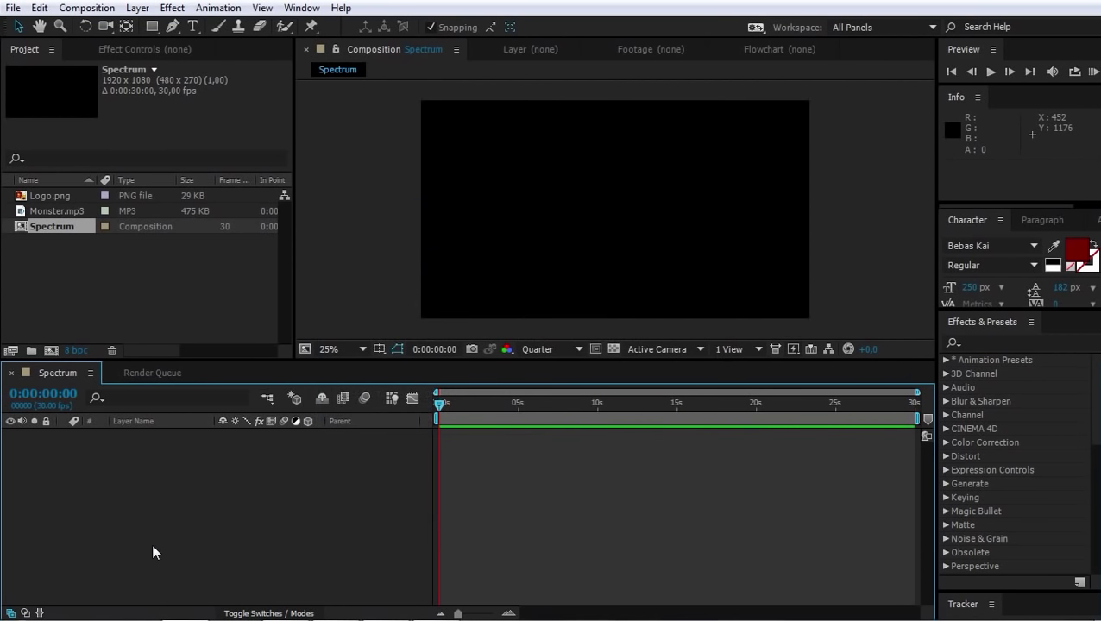
Place Logo.png and Monster.mp3 into the Spectrum composition timeline
click(51, 197)
shift+click(51, 209)
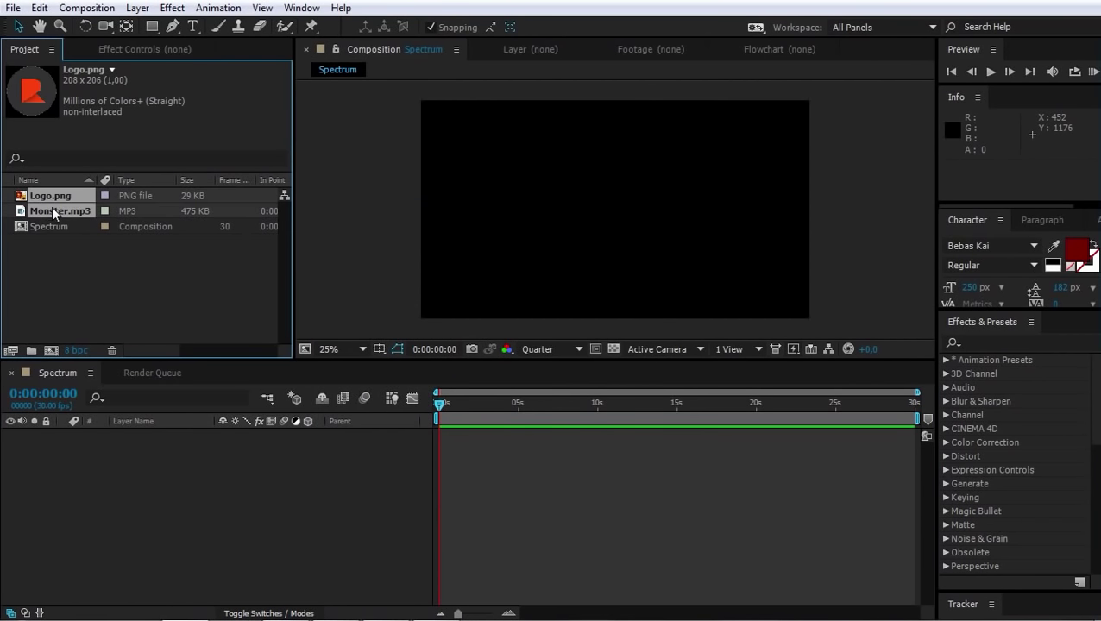
drag(51, 200, 92, 453)
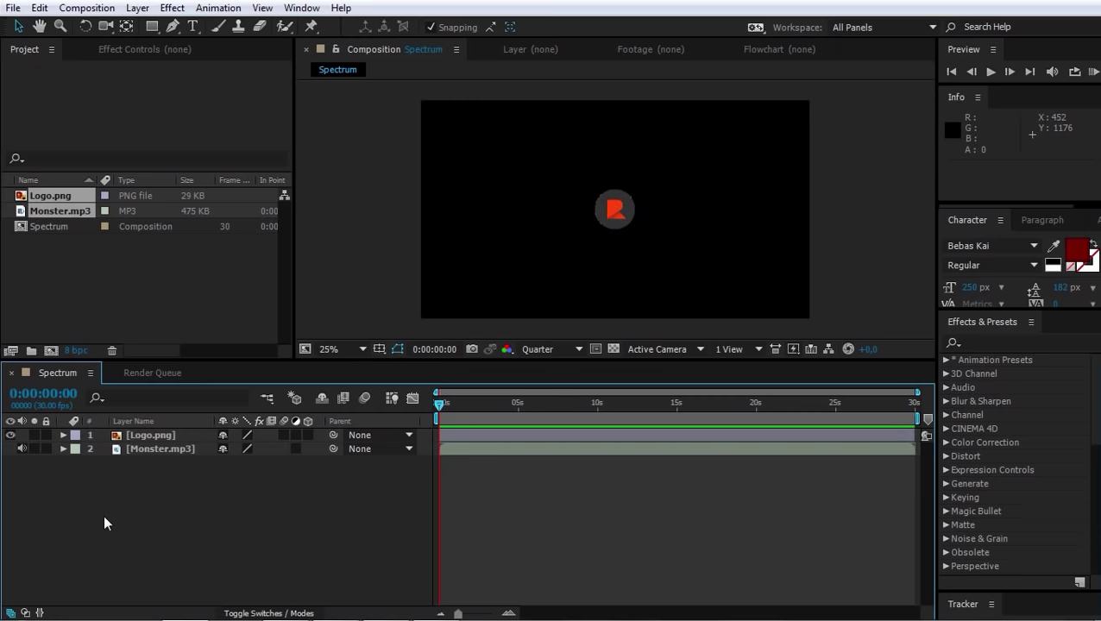
Add a full-frame black solid named 'BG' and move it beneath the logo layer
right_click(103, 514)
right_click(122, 518)
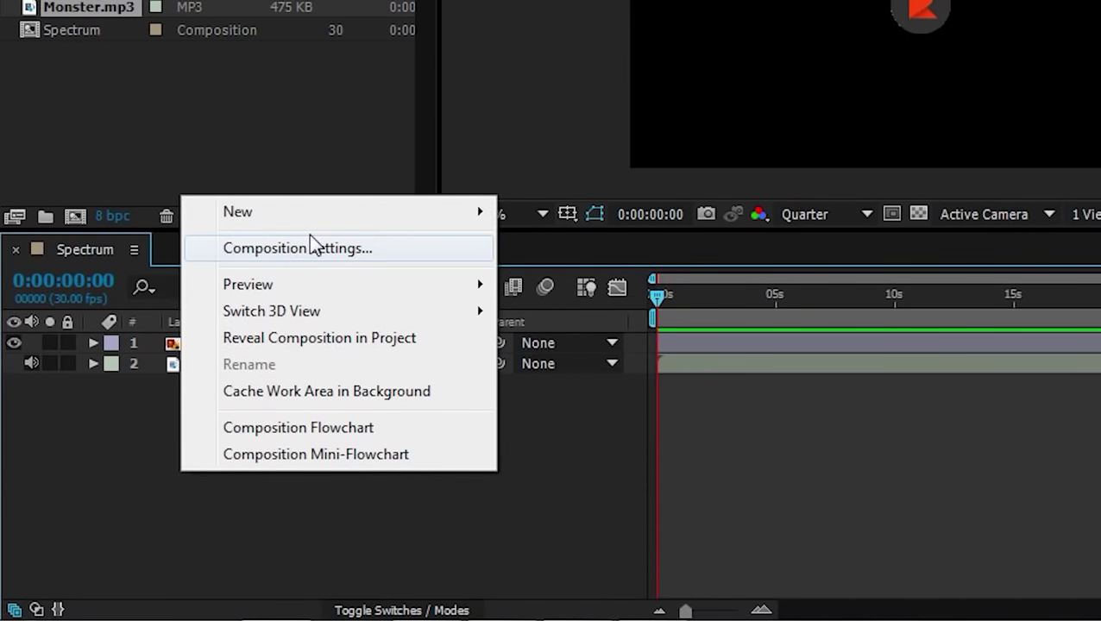
mouse_move(252, 342)
click(563, 276)
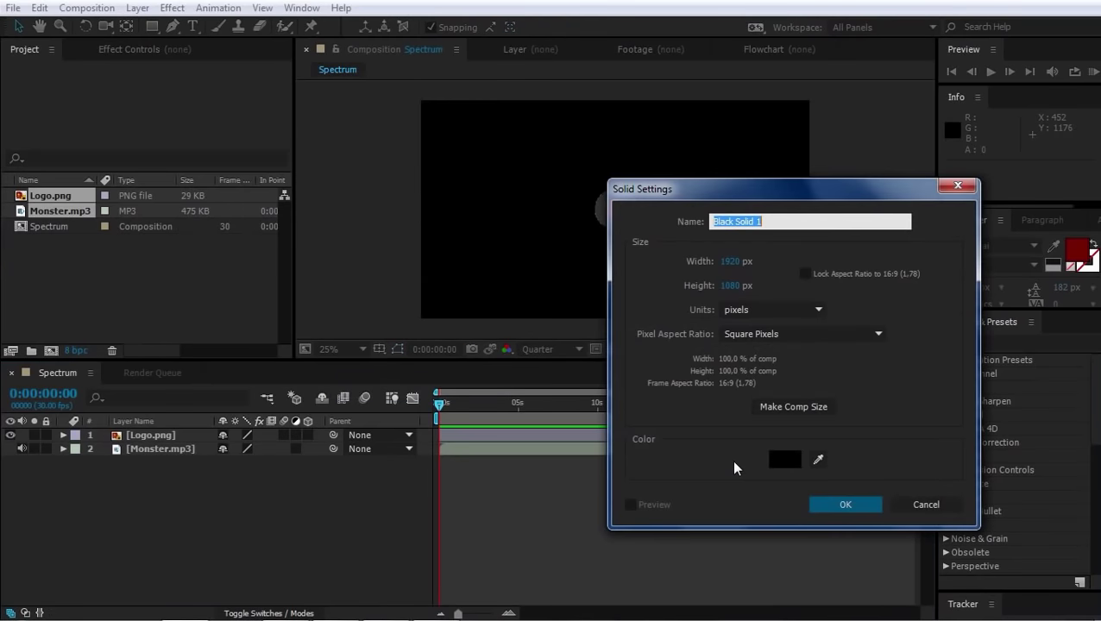
click(830, 500)
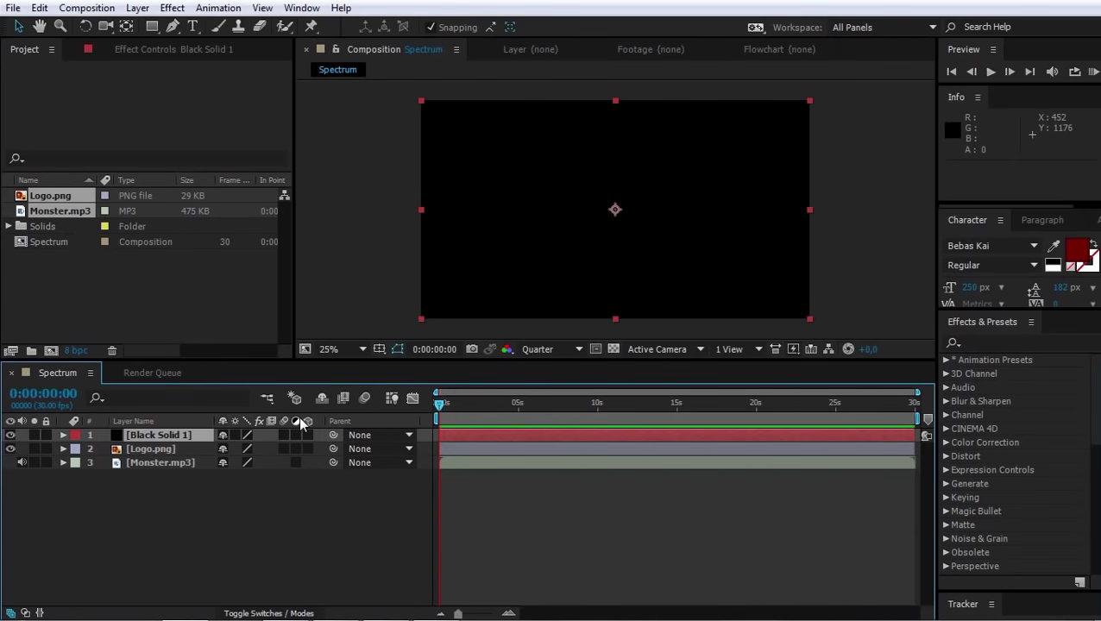
key(Return)
text(BG)
key(Return)
drag(184, 427, 184, 449)
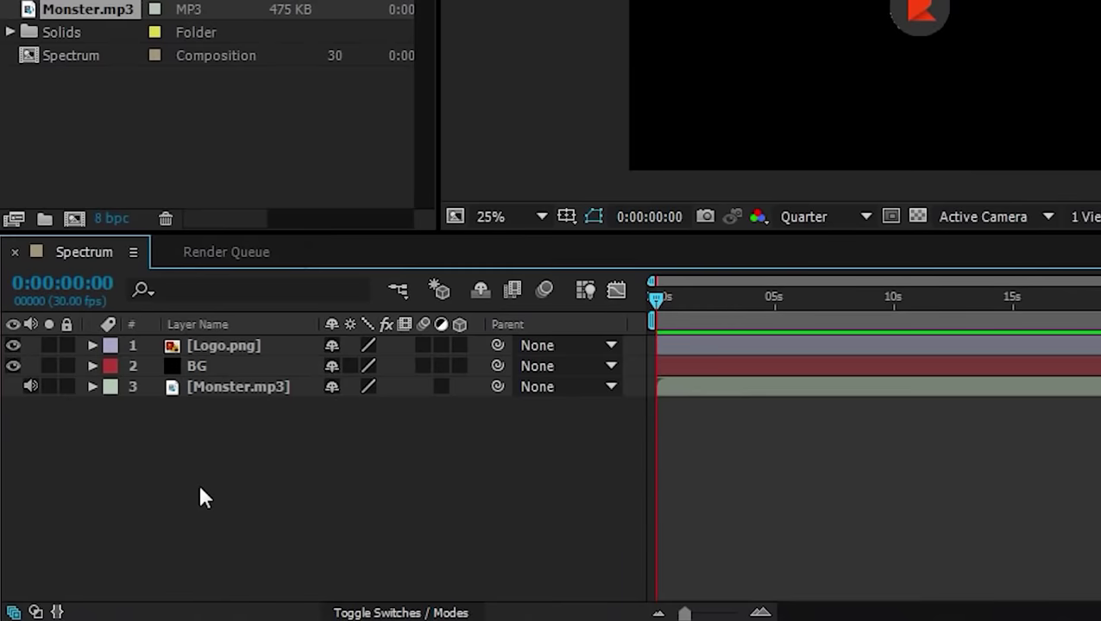
right_click(134, 536)
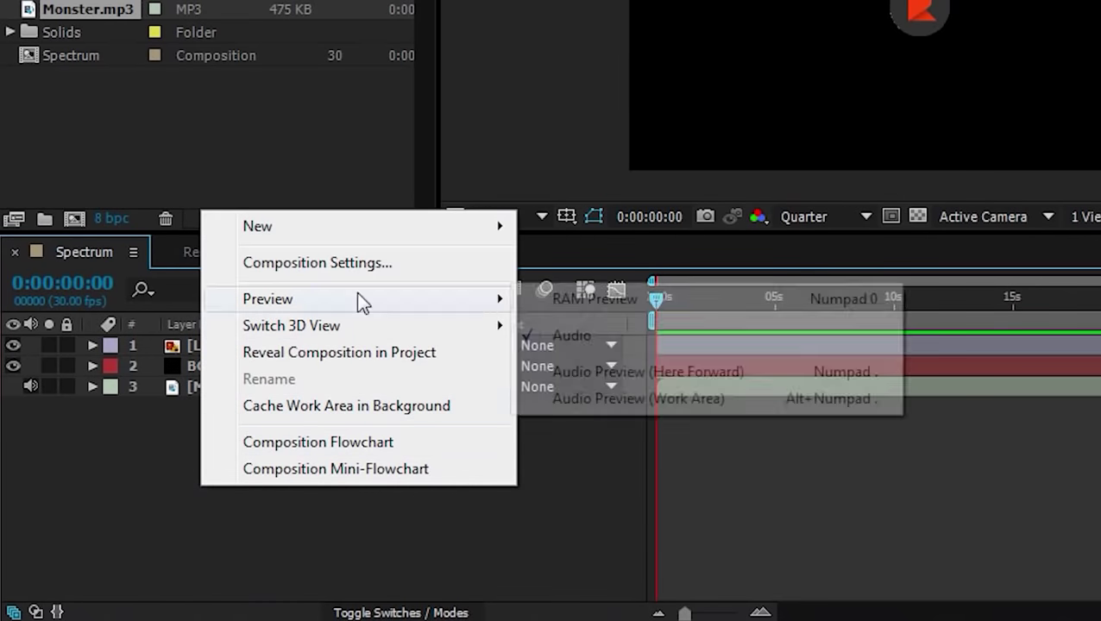
Create a second full-size black solid, Black Solid 2
mouse_move(310, 359)
click(576, 291)
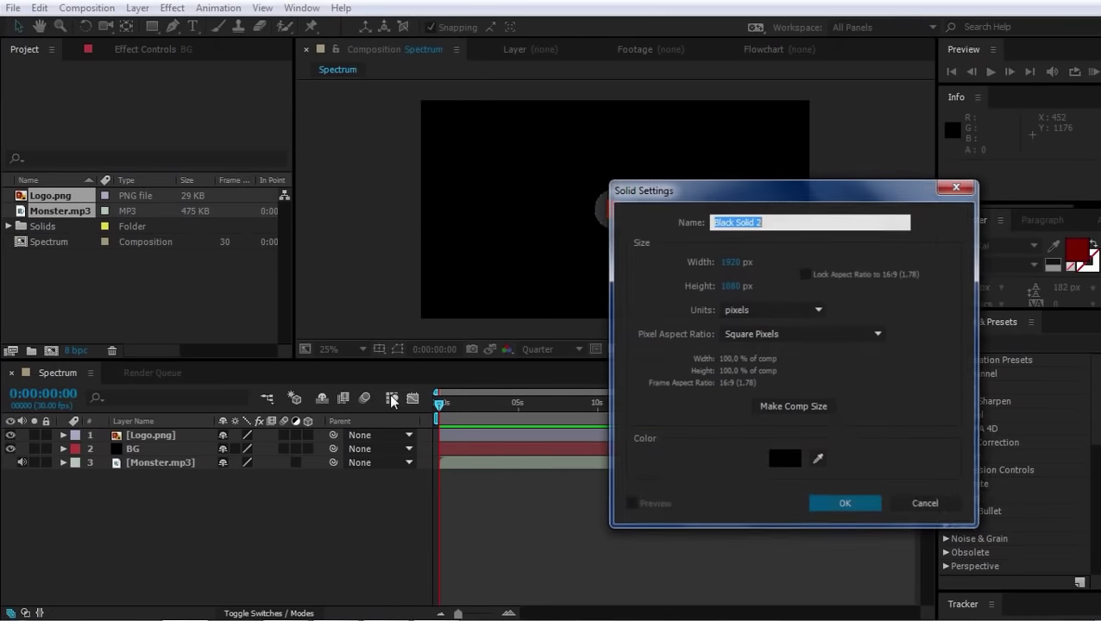
key(Return)
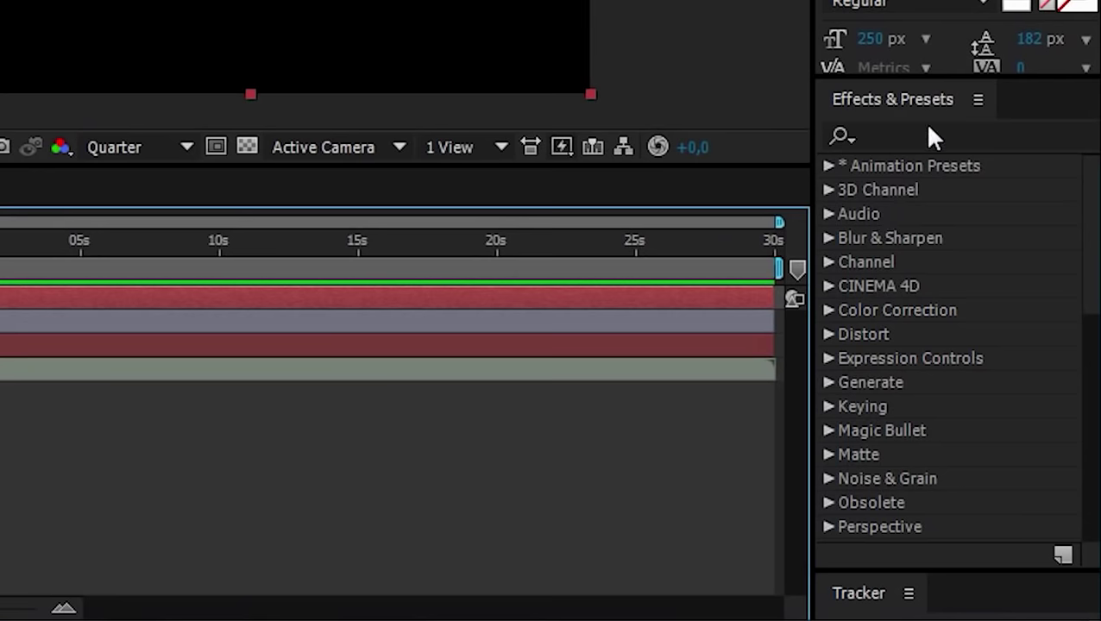
Apply Audio Spectrum to Black Solid 2 with Monster.mp3 as its audio layer
click(930, 136)
text(audio)
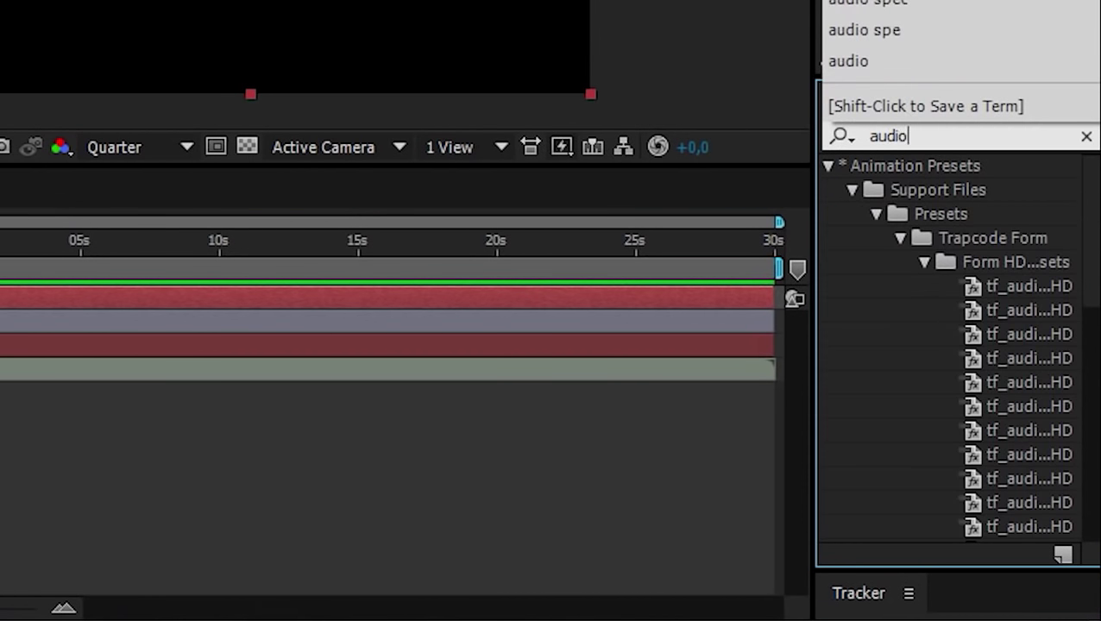
text( spect)
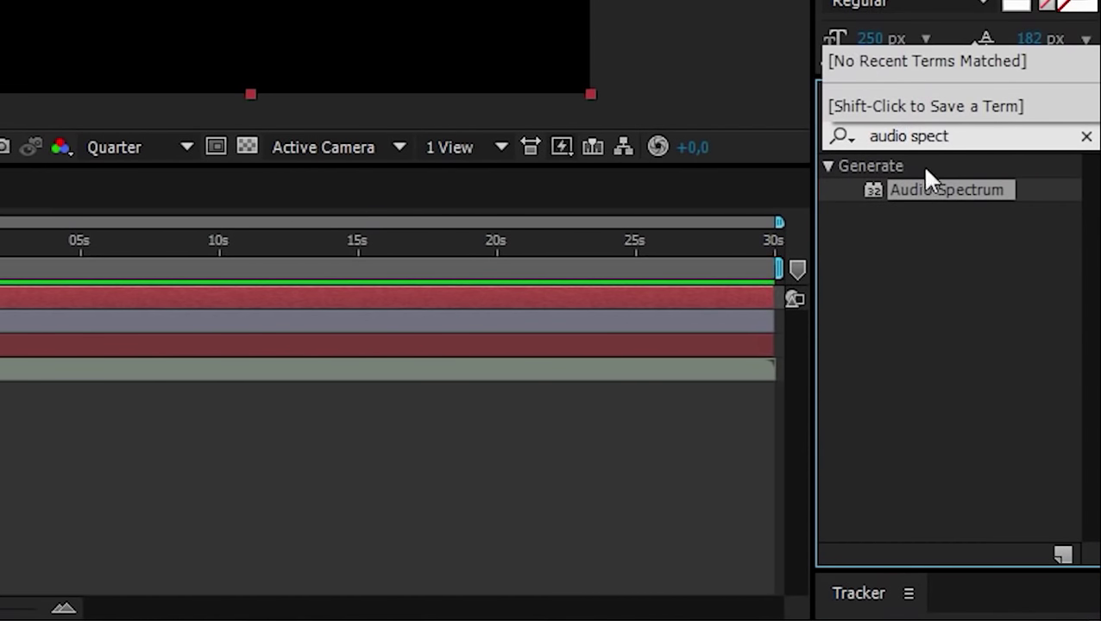
mouse_move(949, 190)
mouse_down()
mouse_move(841, 443)
mouse_move(836, 435)
mouse_up()
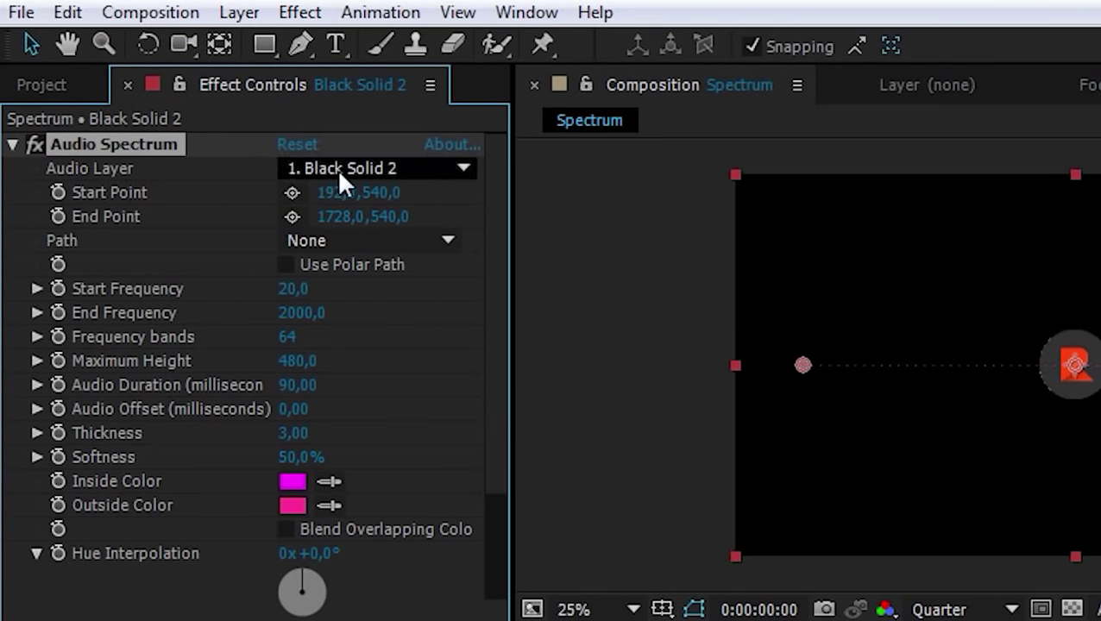
click(396, 170)
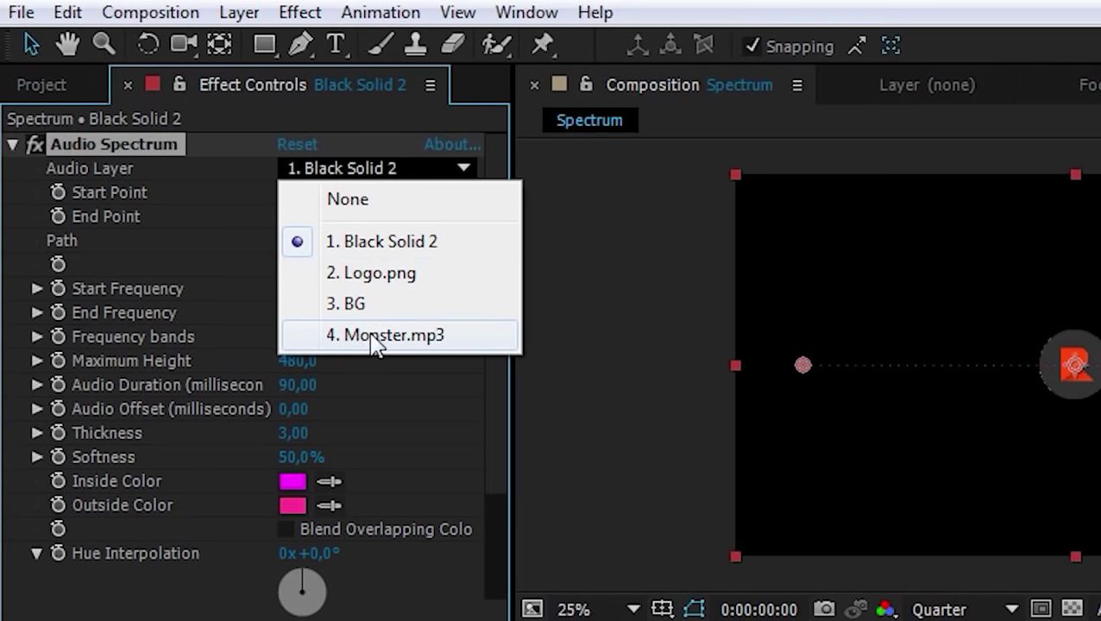
click(374, 337)
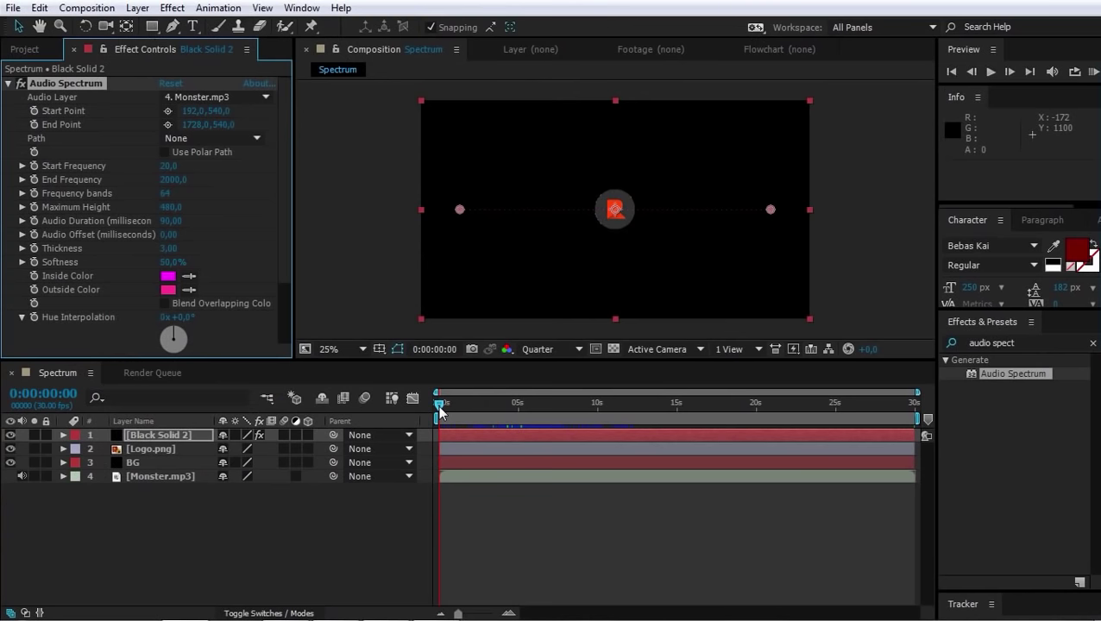
Set Audio Spectrum's End Frequency to 200 and raise Frequency bands to 250
mouse_move(439, 404)
mouse_down()
mouse_move(480, 411)
mouse_move(516, 345)
mouse_up()
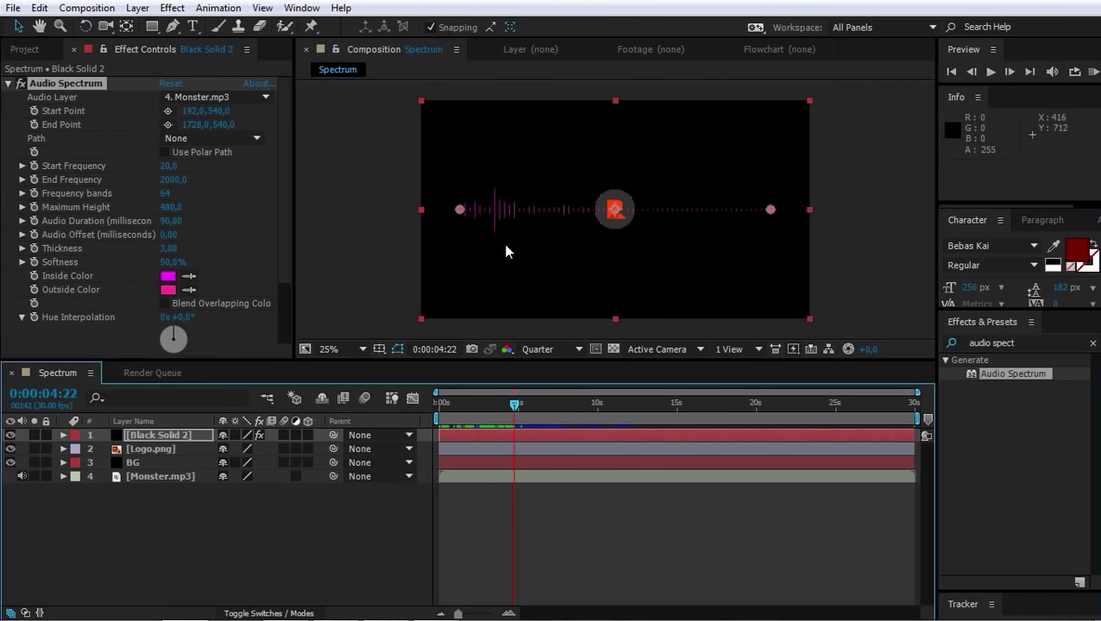
click(172, 178)
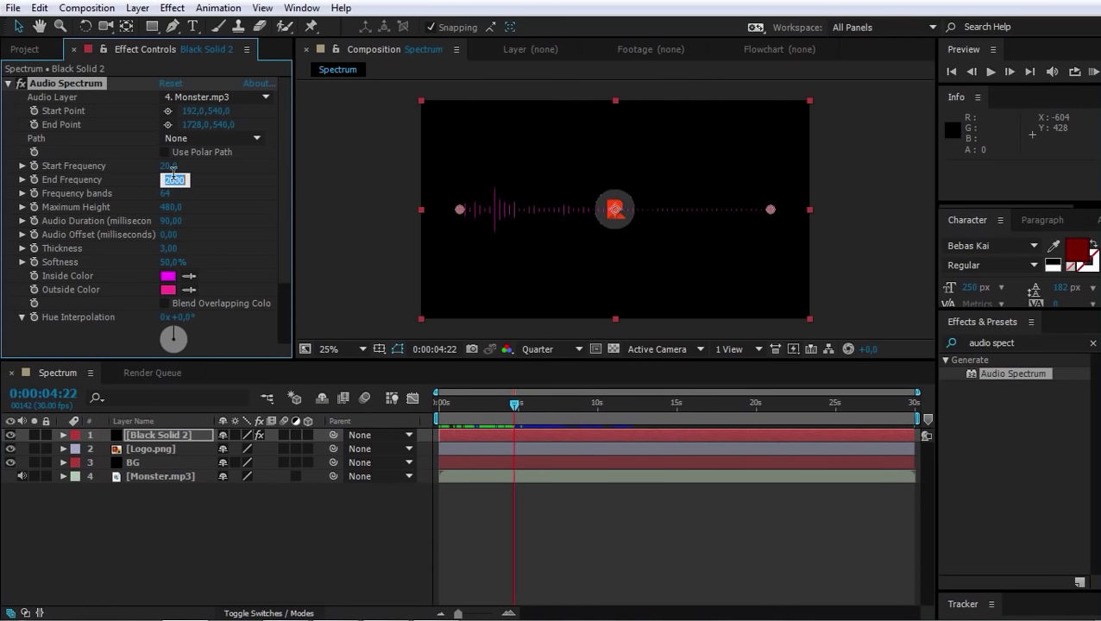
text(200)
key(Return)
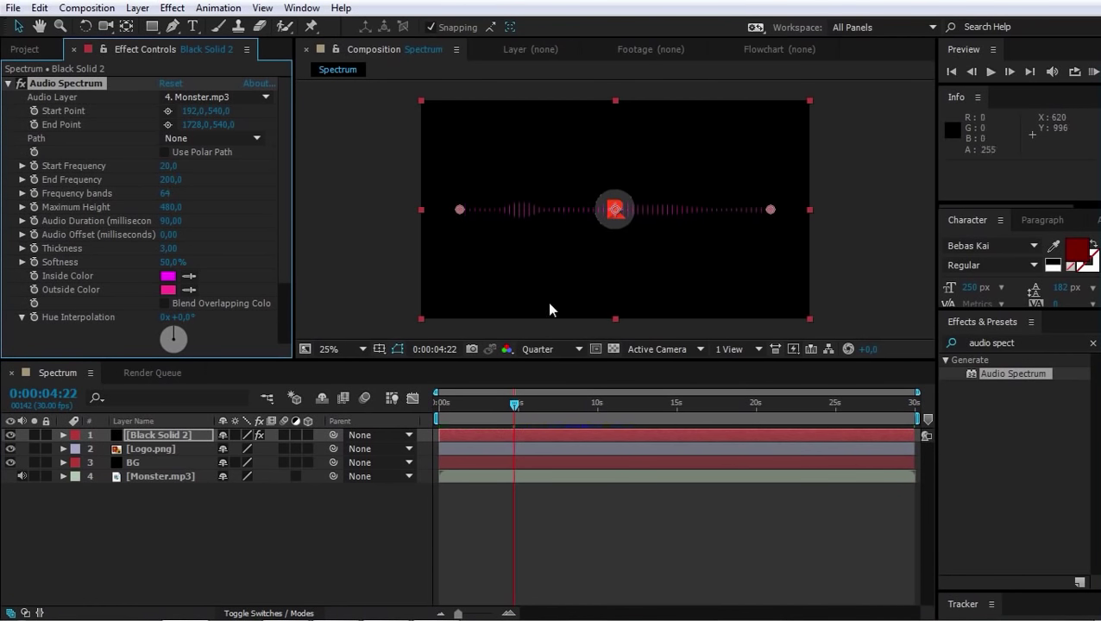
drag(515, 408, 522, 410)
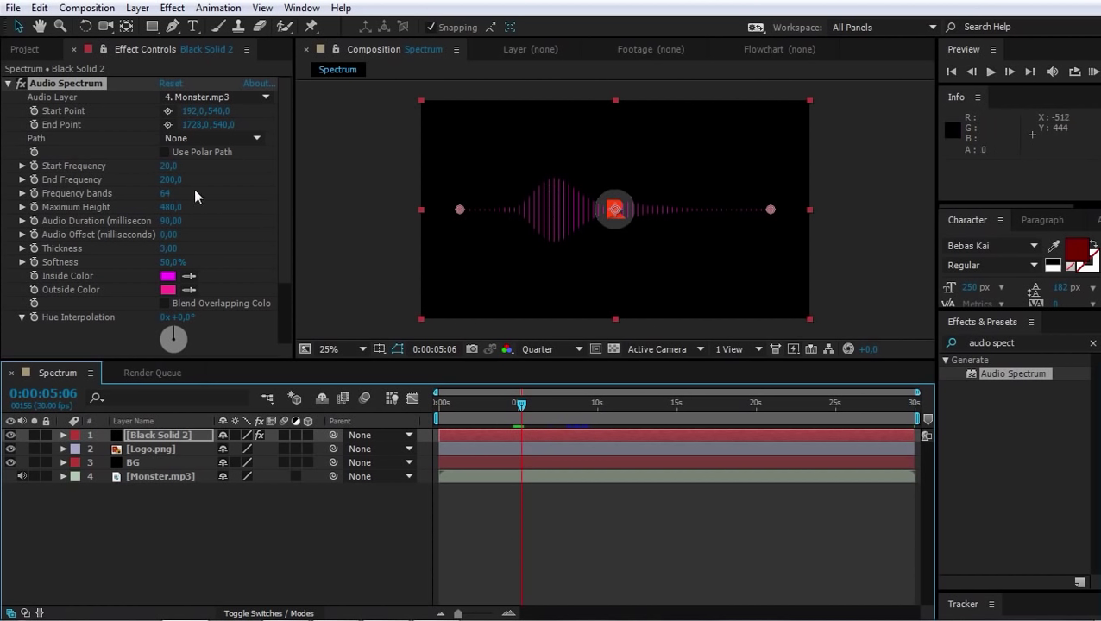
mouse_move(164, 193)
mouse_down()
mouse_move(225, 204)
mouse_move(168, 194)
mouse_up()
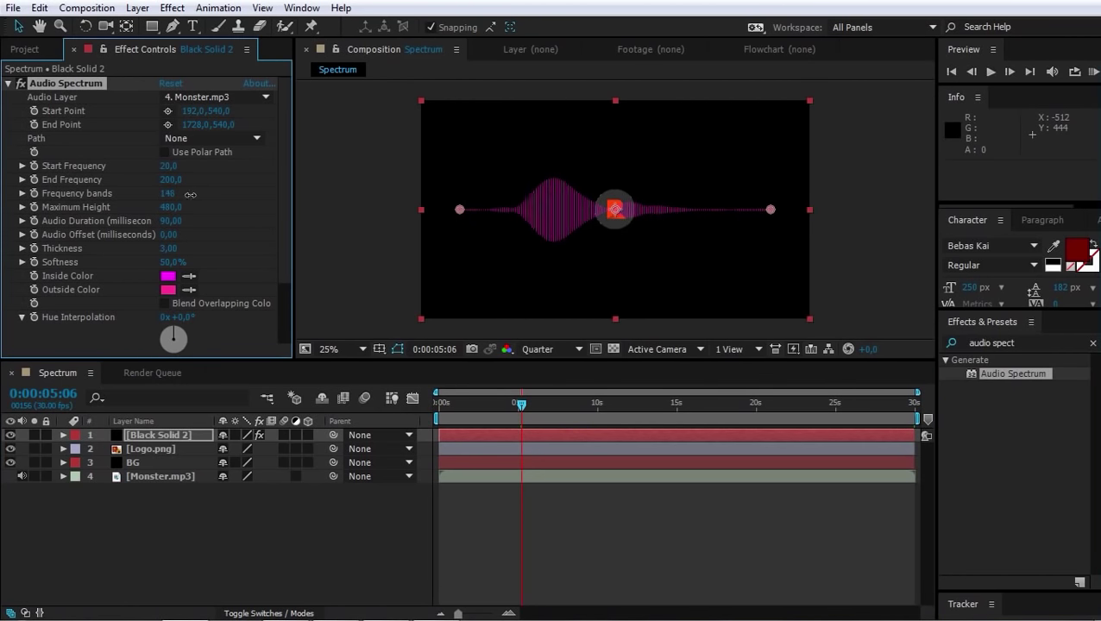
click(168, 193)
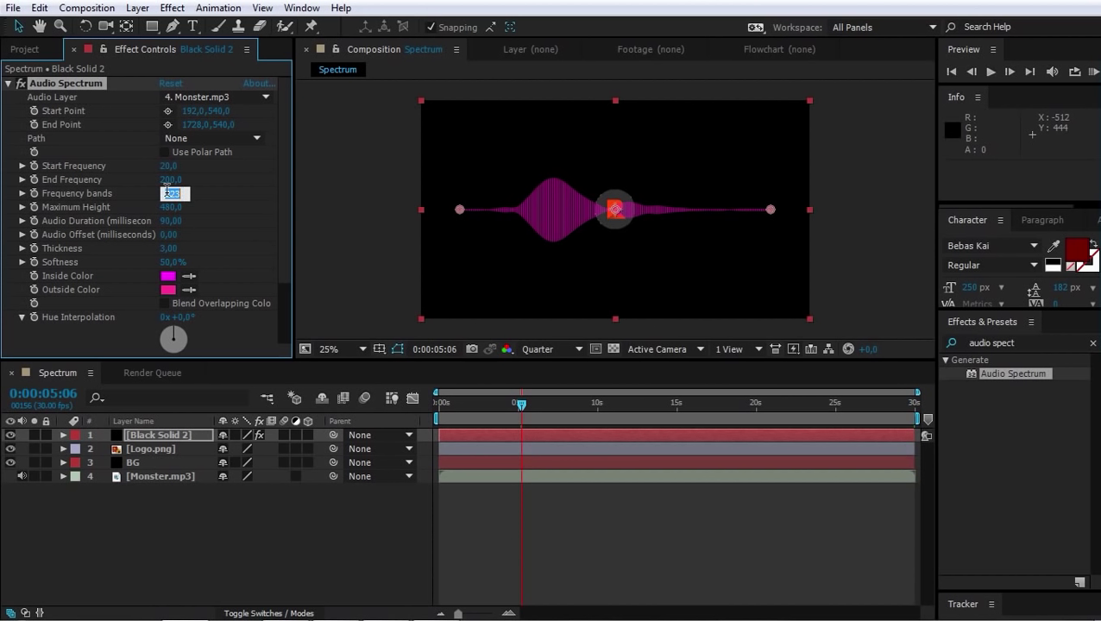
text(250)
key(Return)
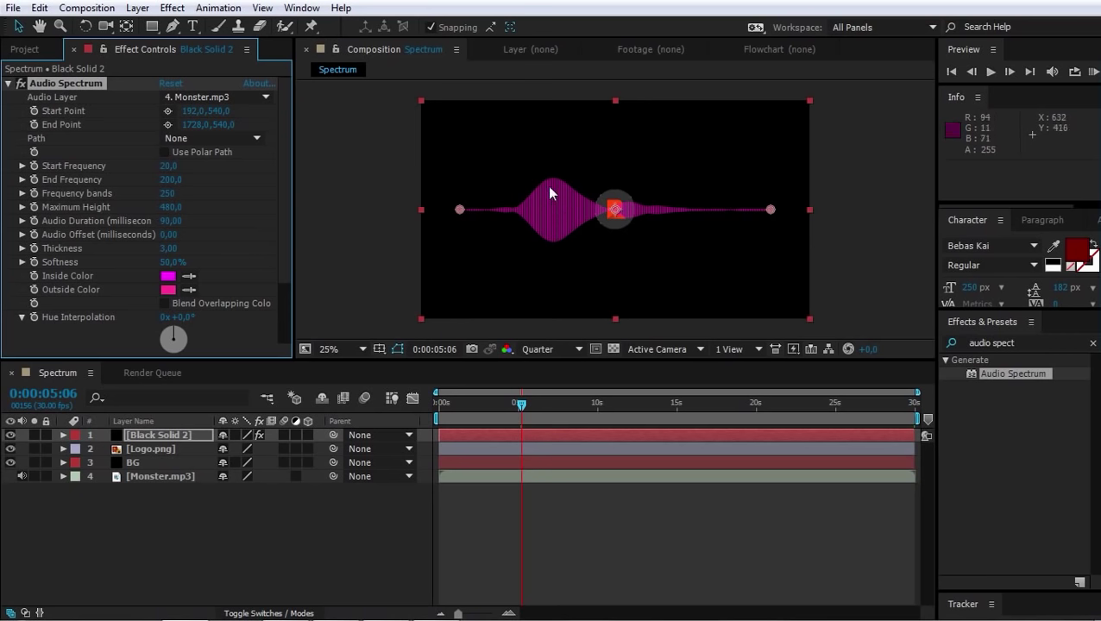
Raise Maximum Height to 2000 and preview the taller waveform a few frames later
click(172, 208)
drag(172, 208, 243, 218)
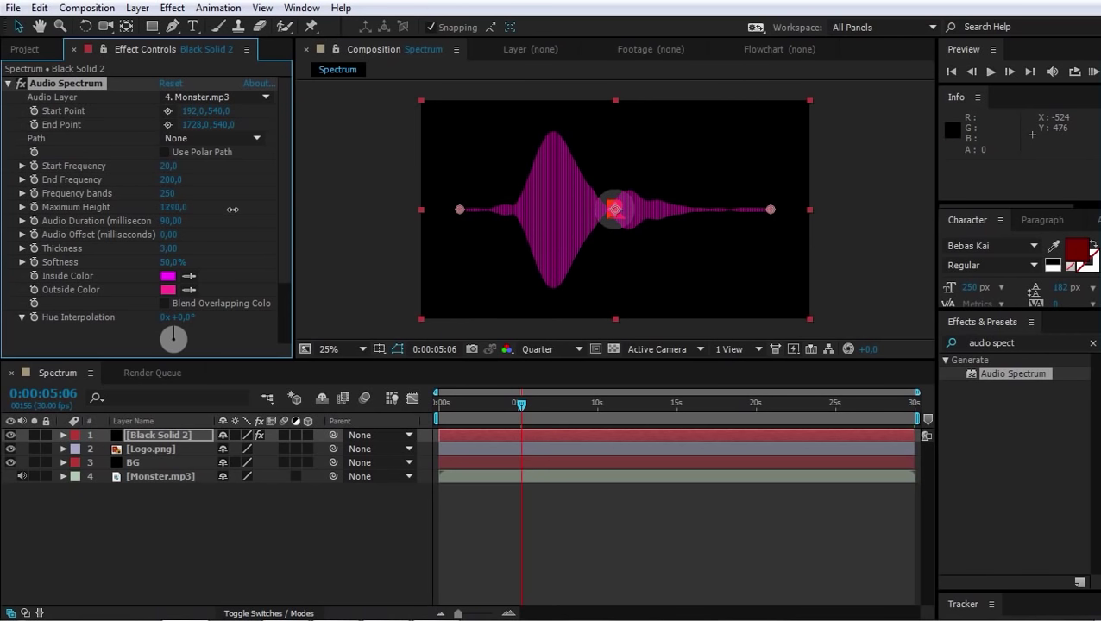
drag(172, 207, 213, 207)
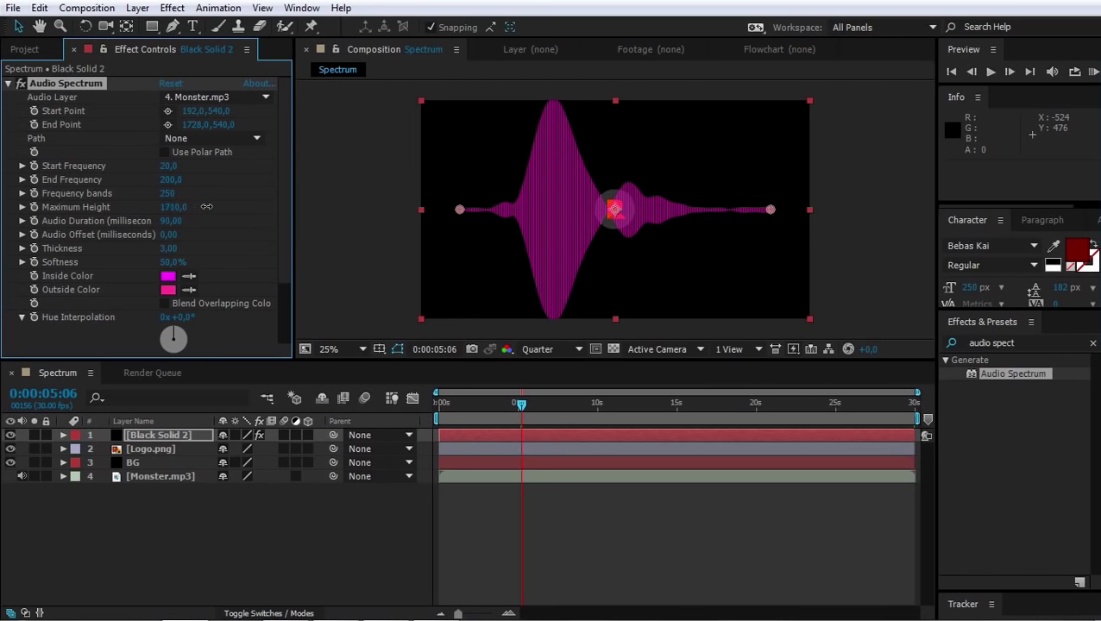
click(174, 207)
text(200)
key(Return)
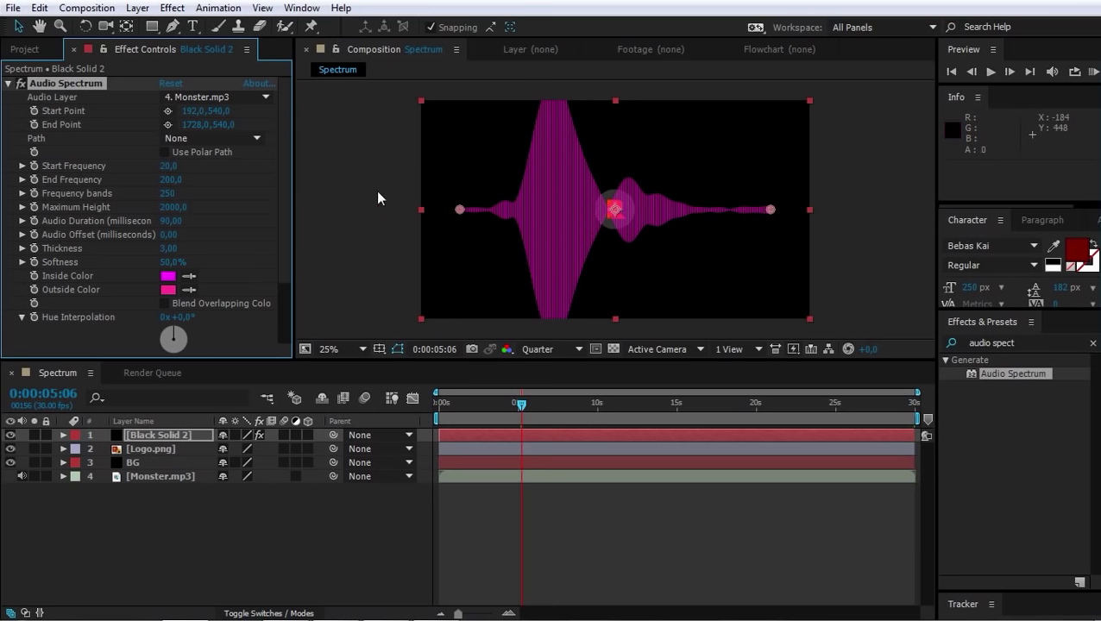
drag(520, 405, 525, 407)
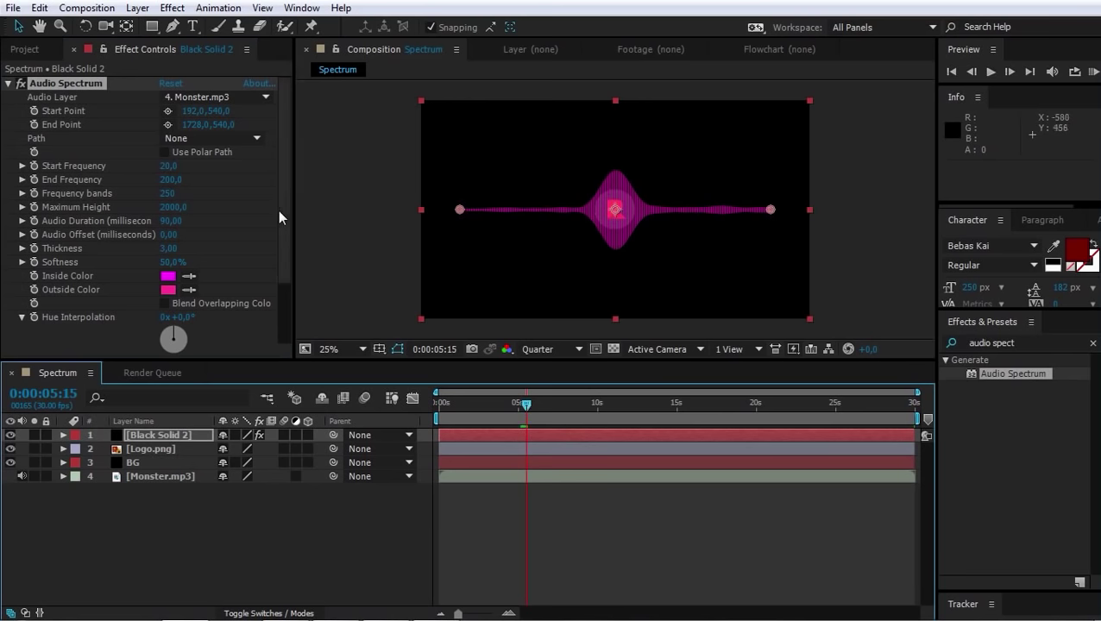
Set the spectrum's Inside Color to magenta FF27FF and Outside Color to cyan
scroll(278, 210, down, 1)
scroll(283, 239, down, 1)
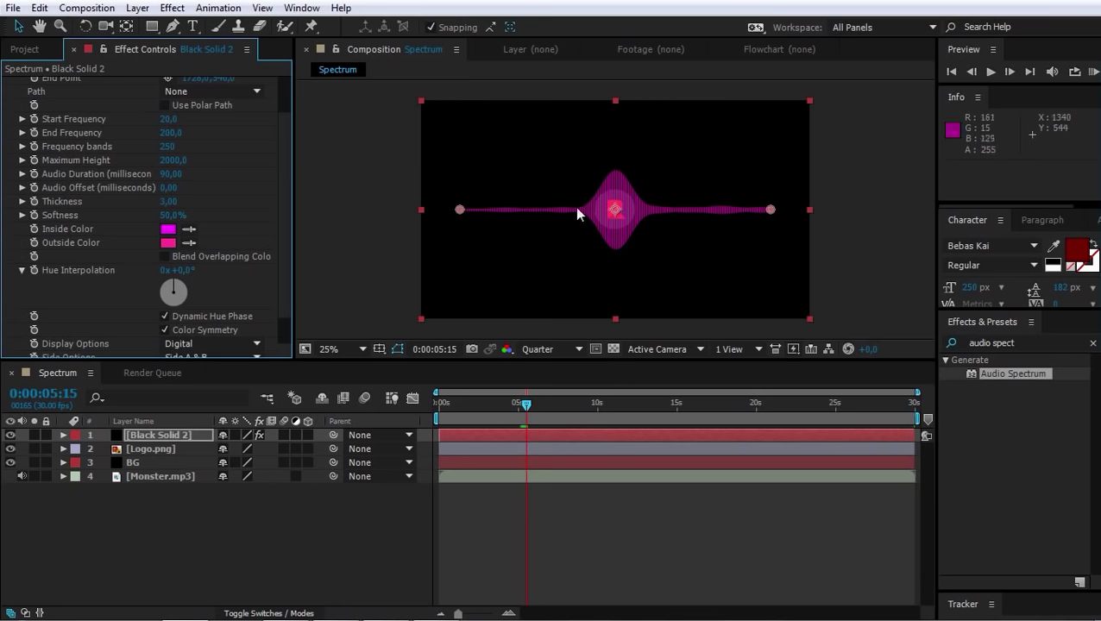
click(168, 230)
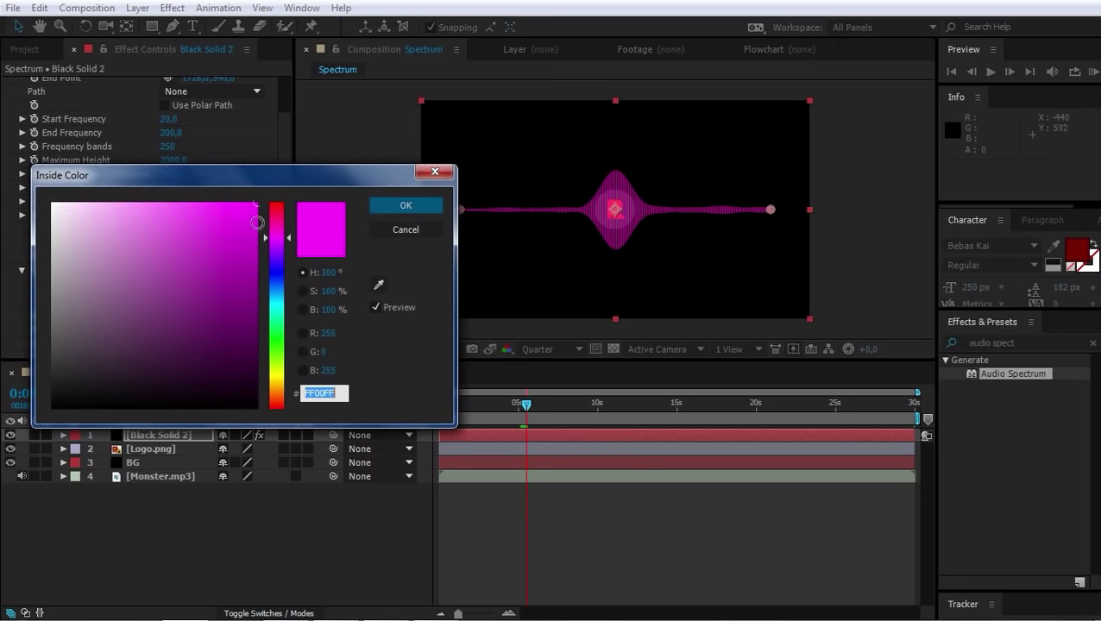
drag(255, 220, 226, 197)
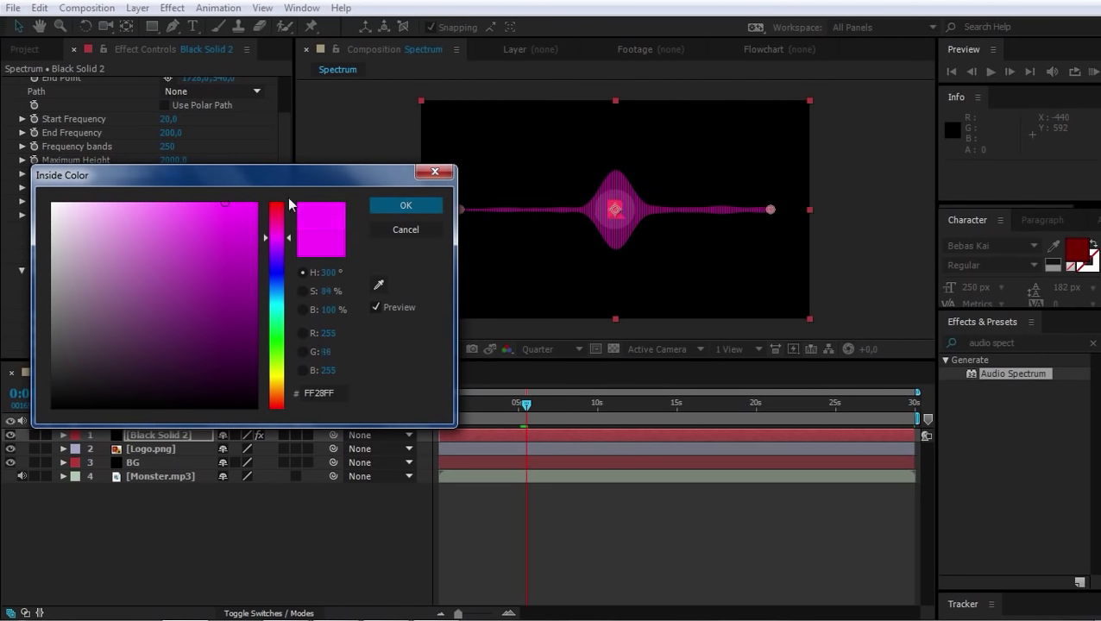
click(380, 206)
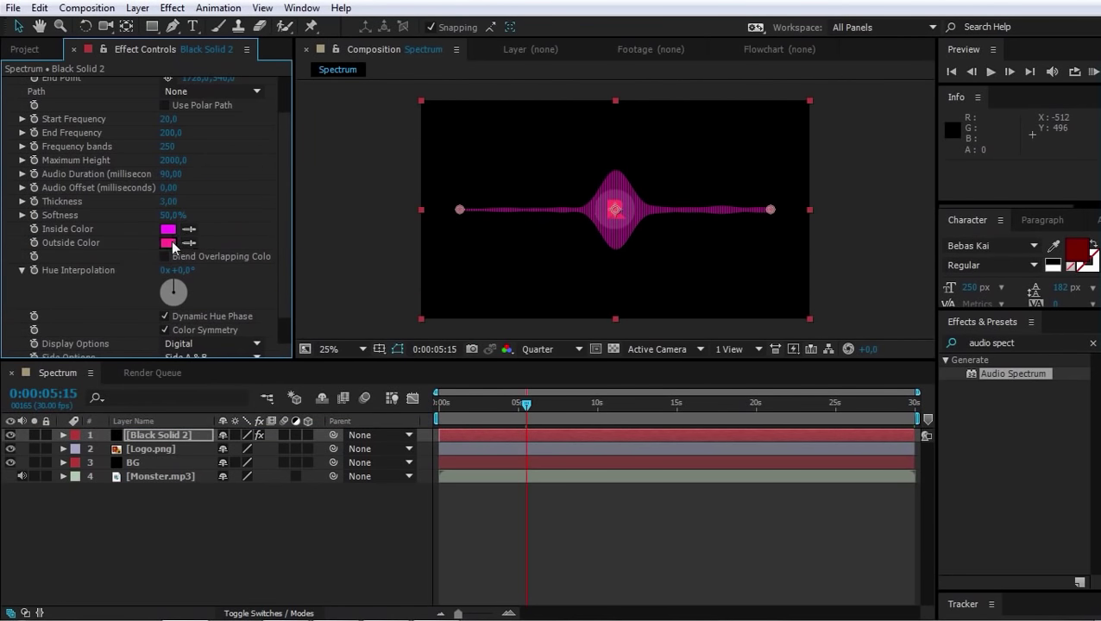
click(173, 246)
drag(282, 278, 283, 312)
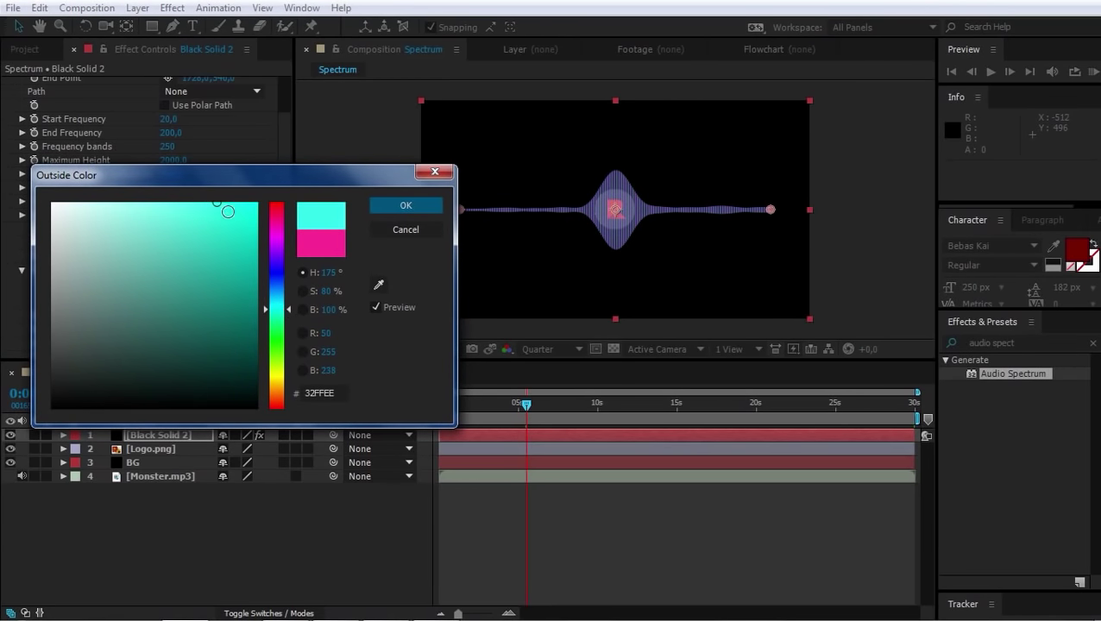
click(216, 203)
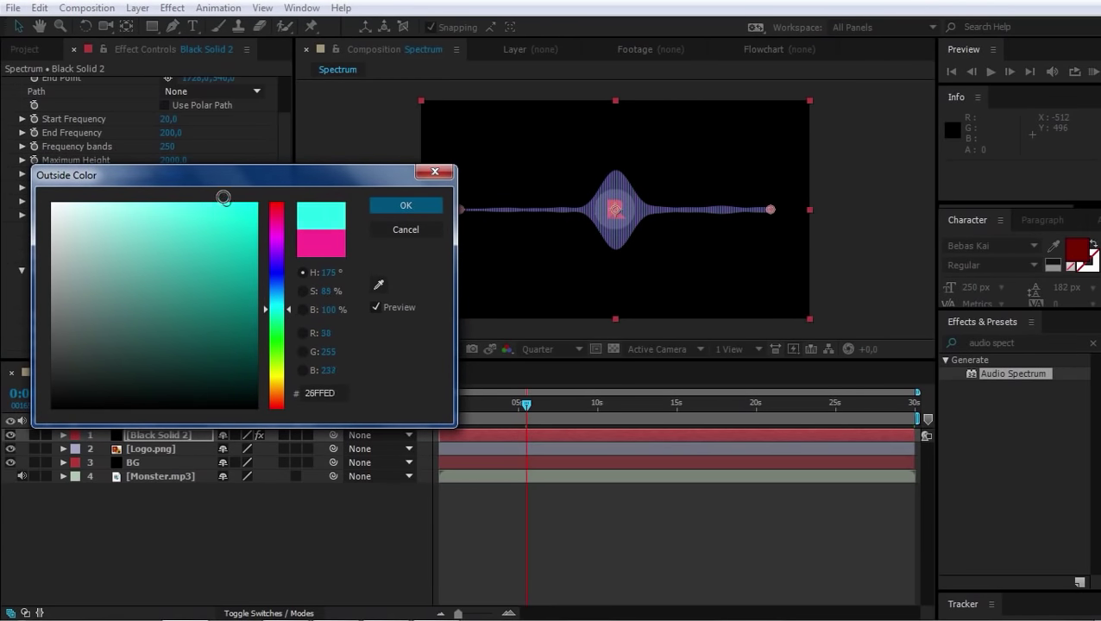
click(391, 207)
Set Hue Interpolation to 1x+180° and turn off Color Symmetry
scroll(282, 249, down, 1)
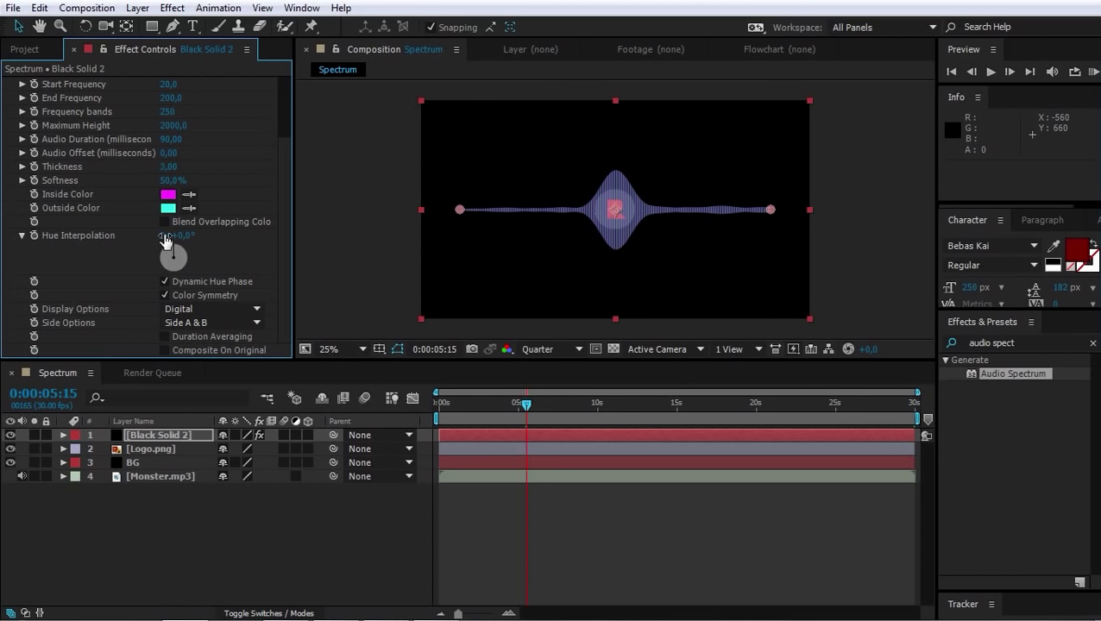
drag(164, 235, 167, 242)
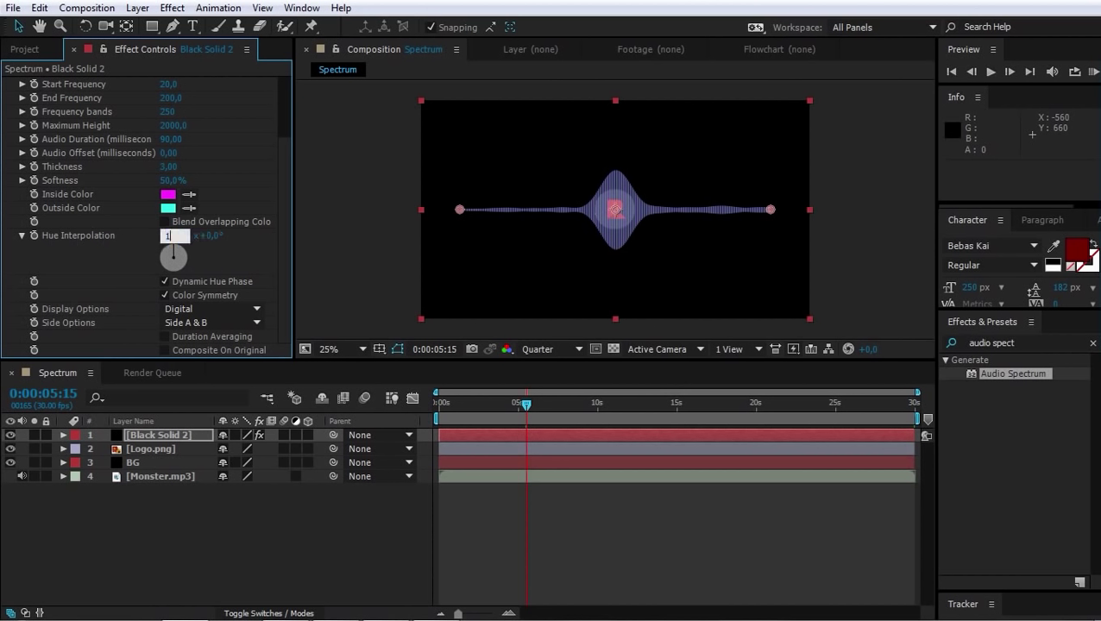
click(180, 236)
text(180)
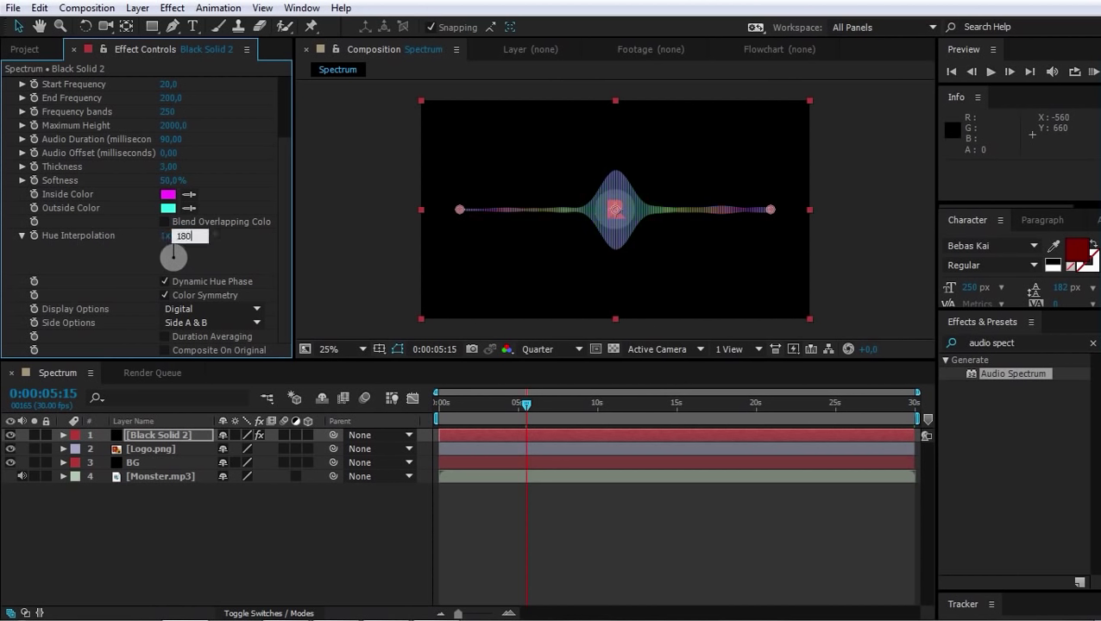
key(Return)
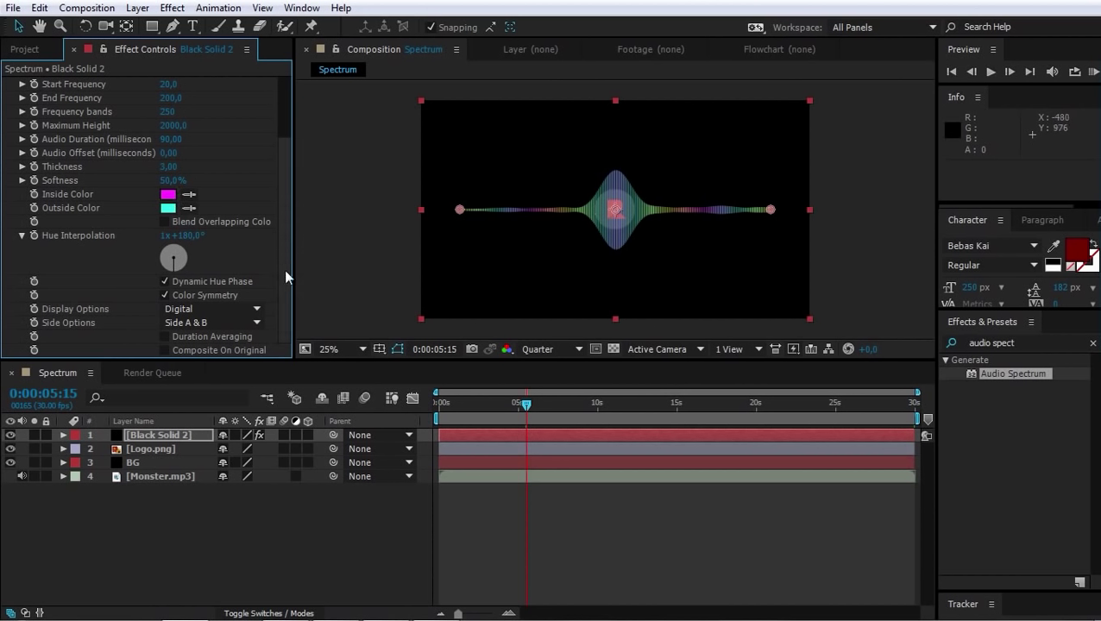
click(165, 294)
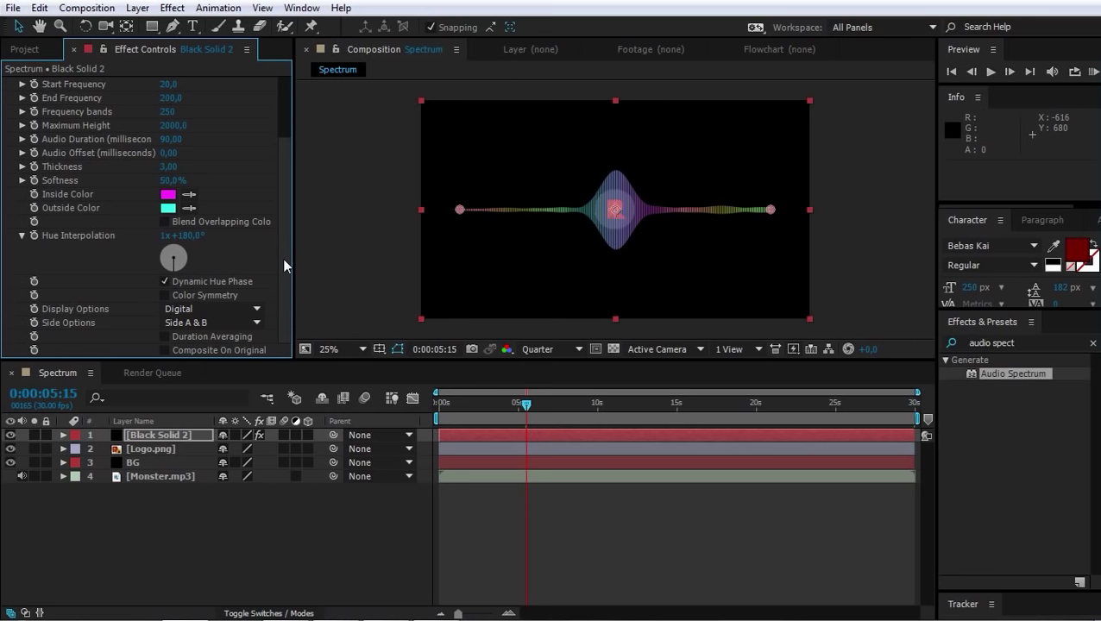
click(205, 316)
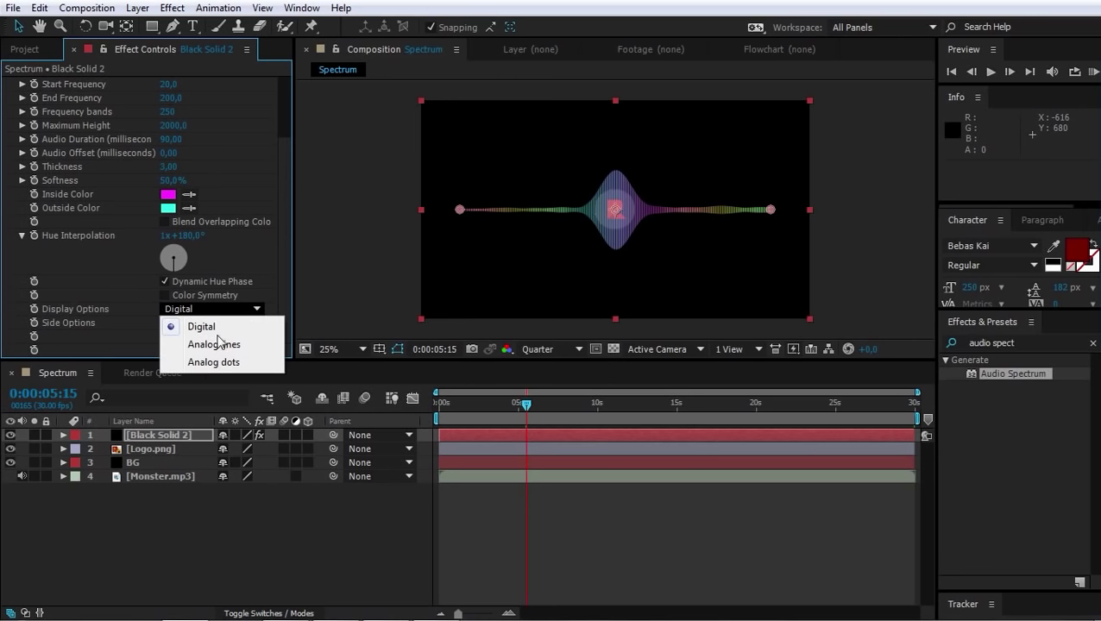
click(218, 345)
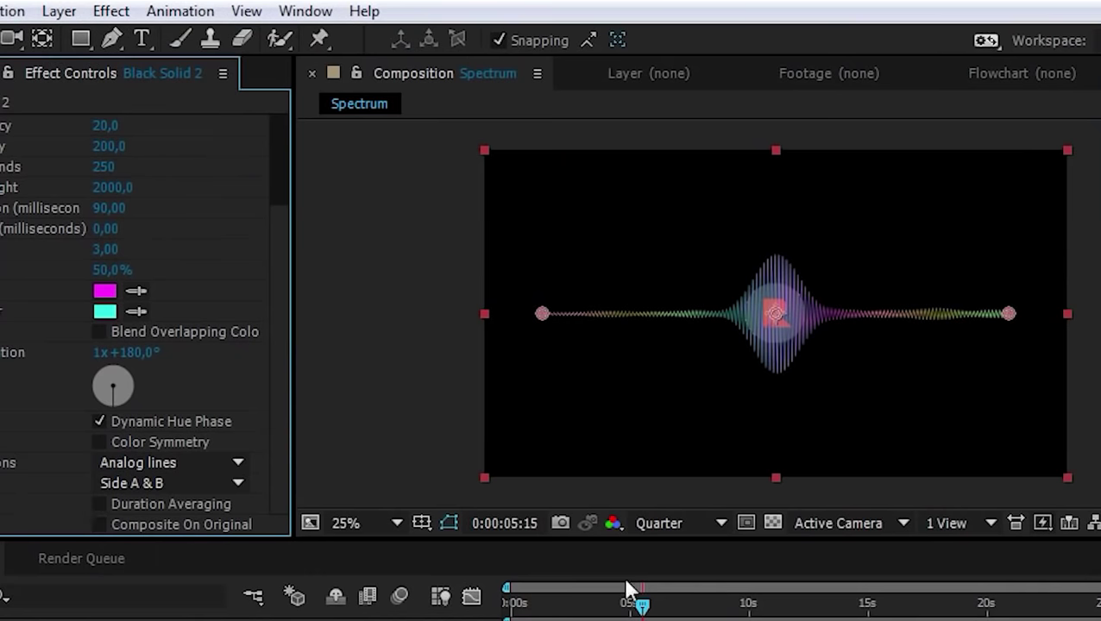
drag(526, 402, 538, 402)
drag(663, 606, 683, 605)
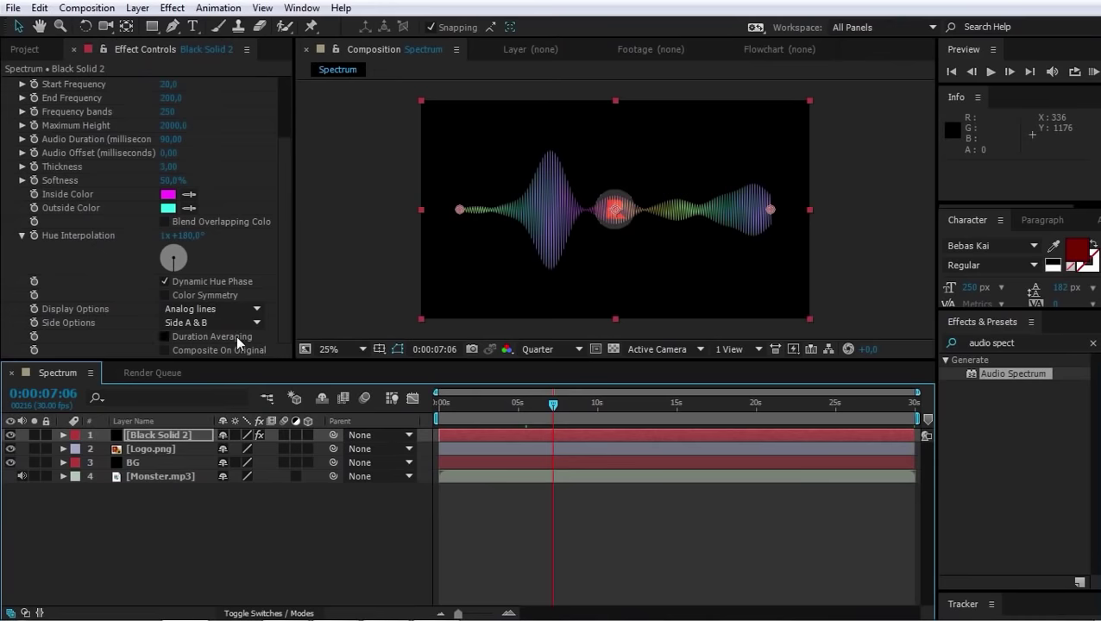
click(230, 311)
click(226, 363)
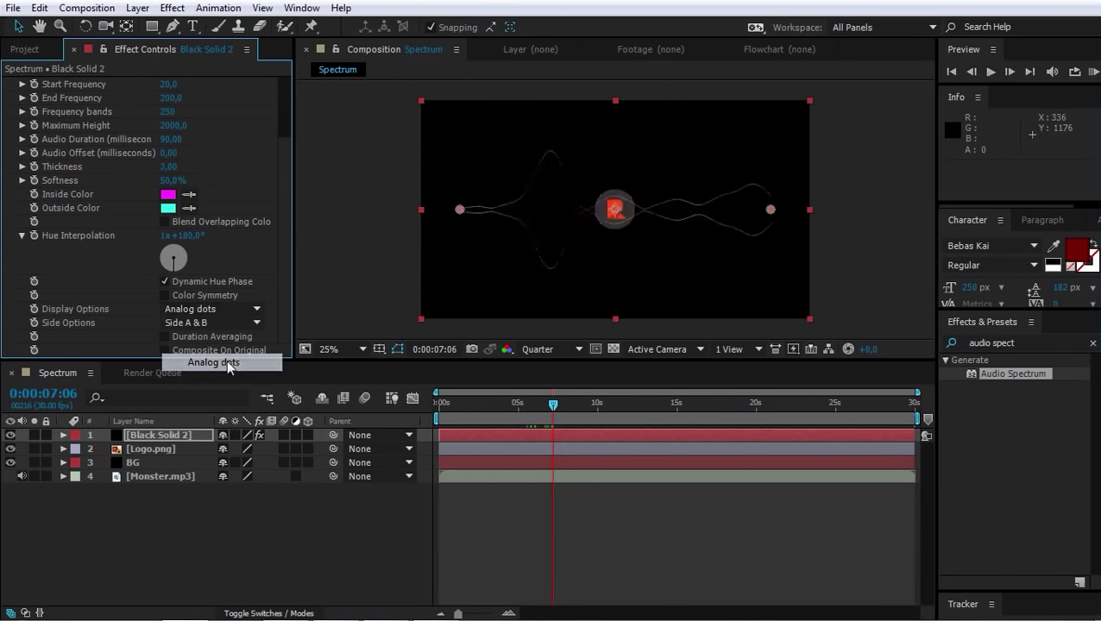
drag(554, 404, 542, 404)
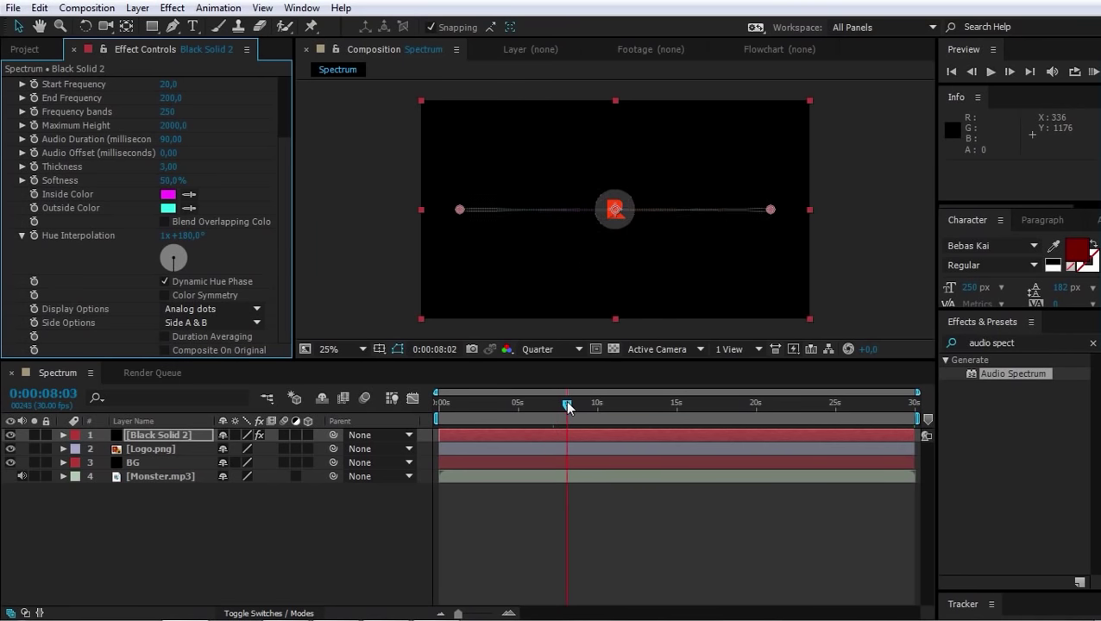
click(254, 309)
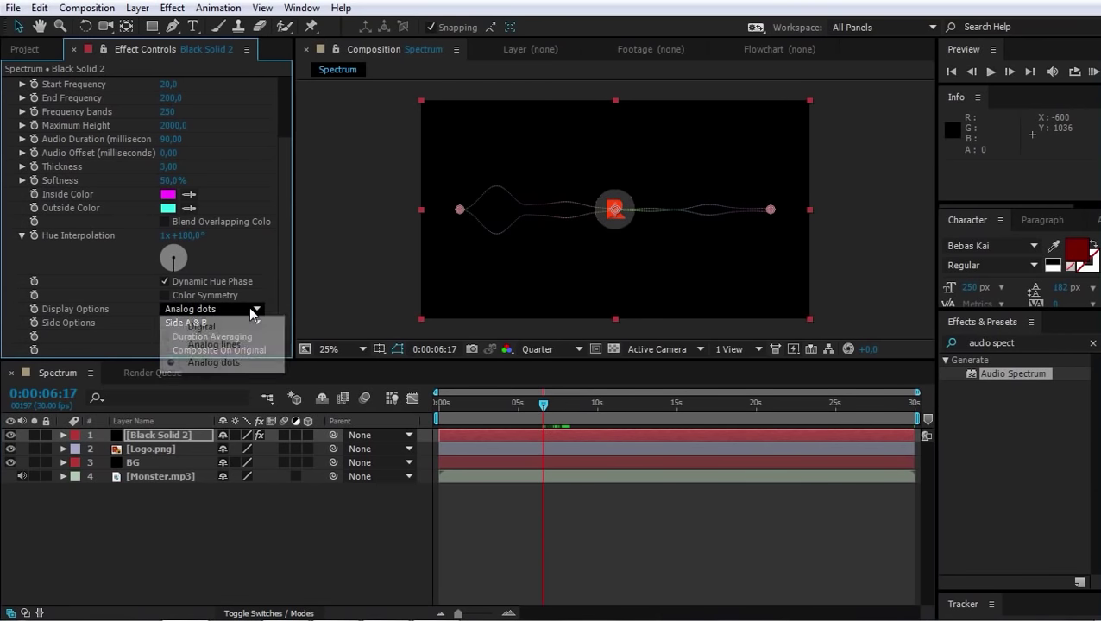
click(246, 329)
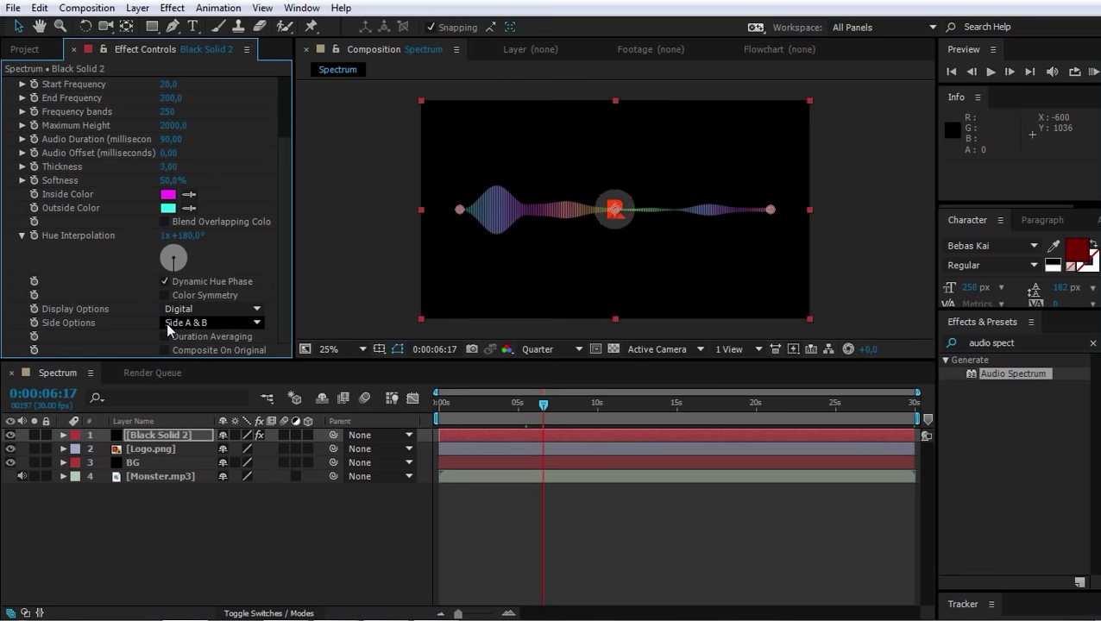
click(544, 406)
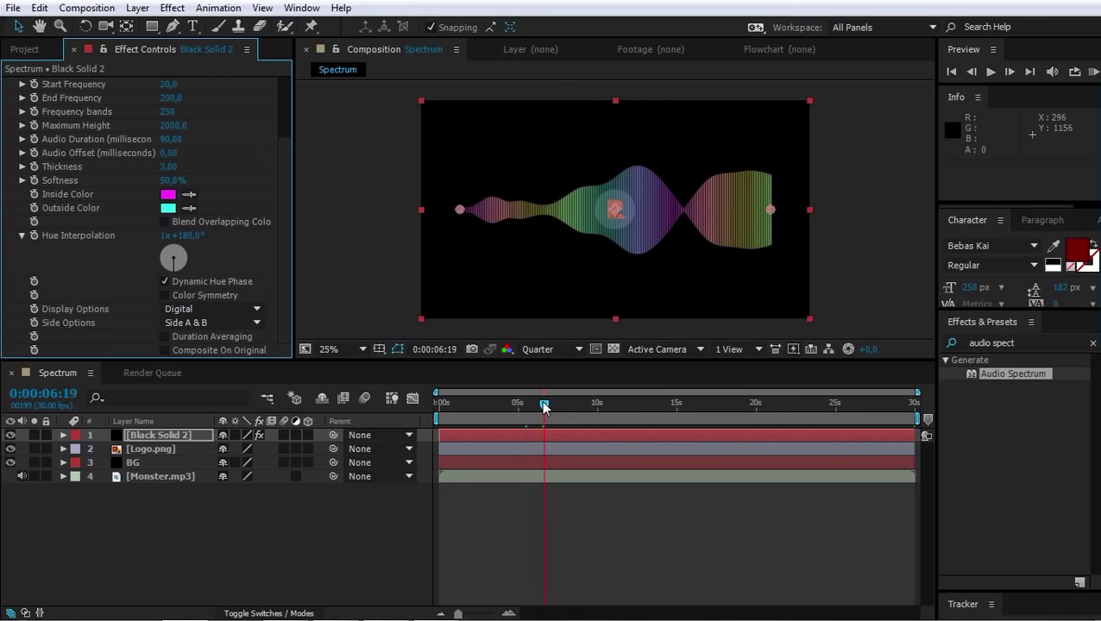
drag(545, 406, 546, 406)
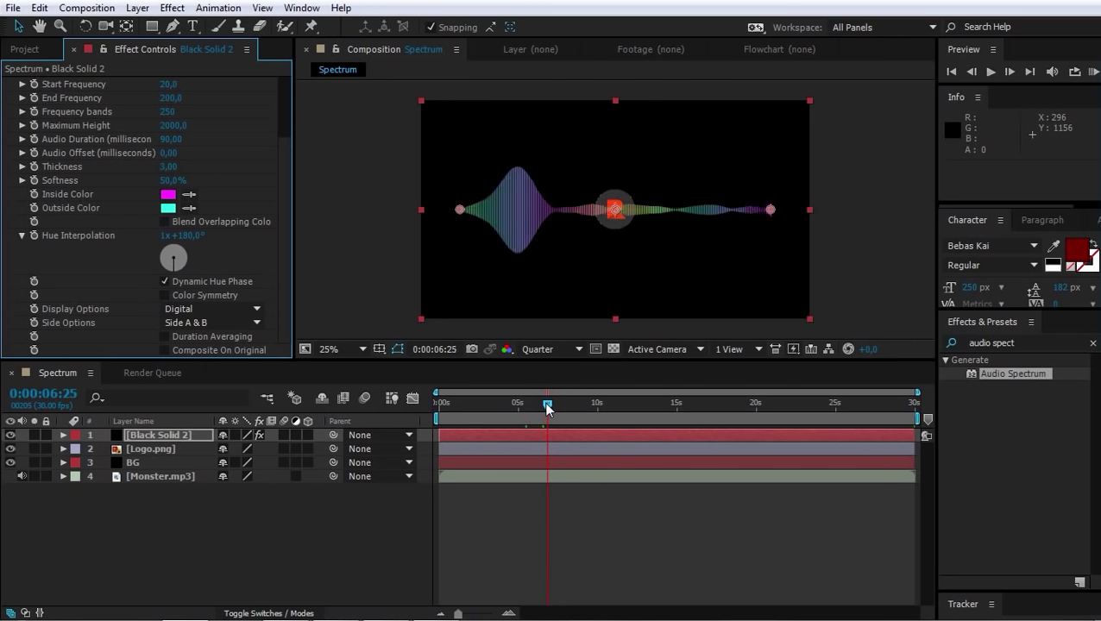
Try Side A and Side B in Side Options, then return to the two-sided spectrum
click(227, 323)
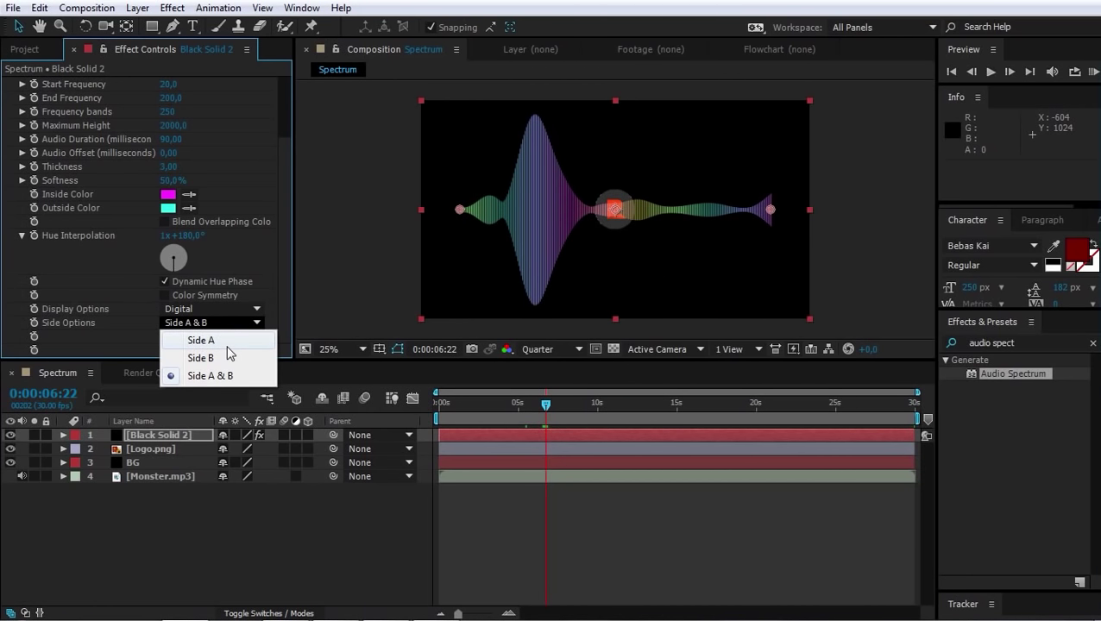
click(222, 340)
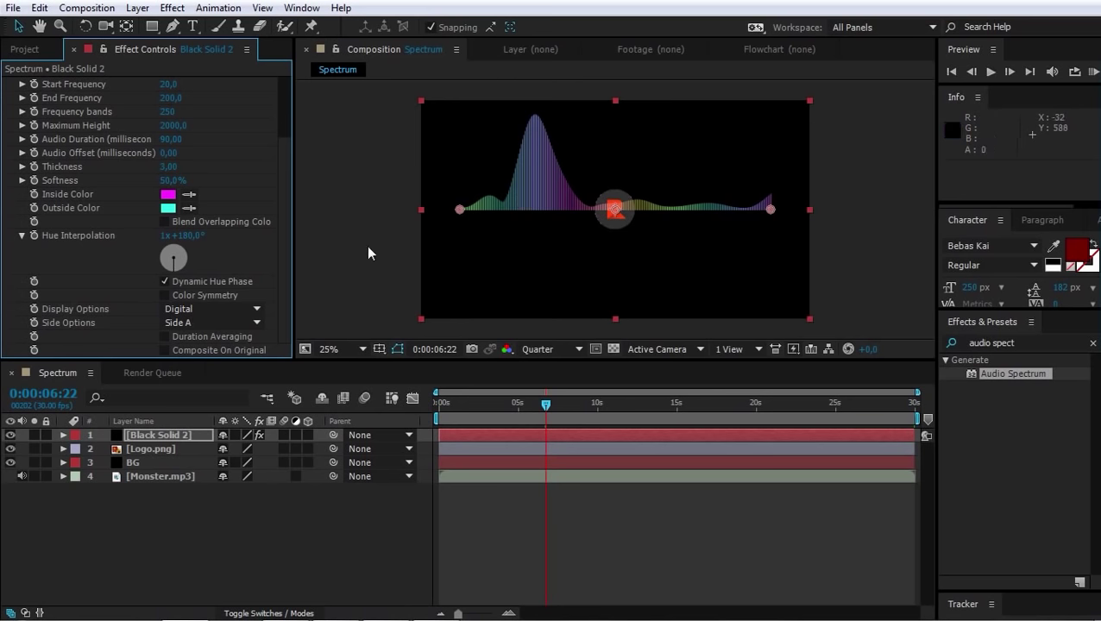
click(250, 324)
click(234, 359)
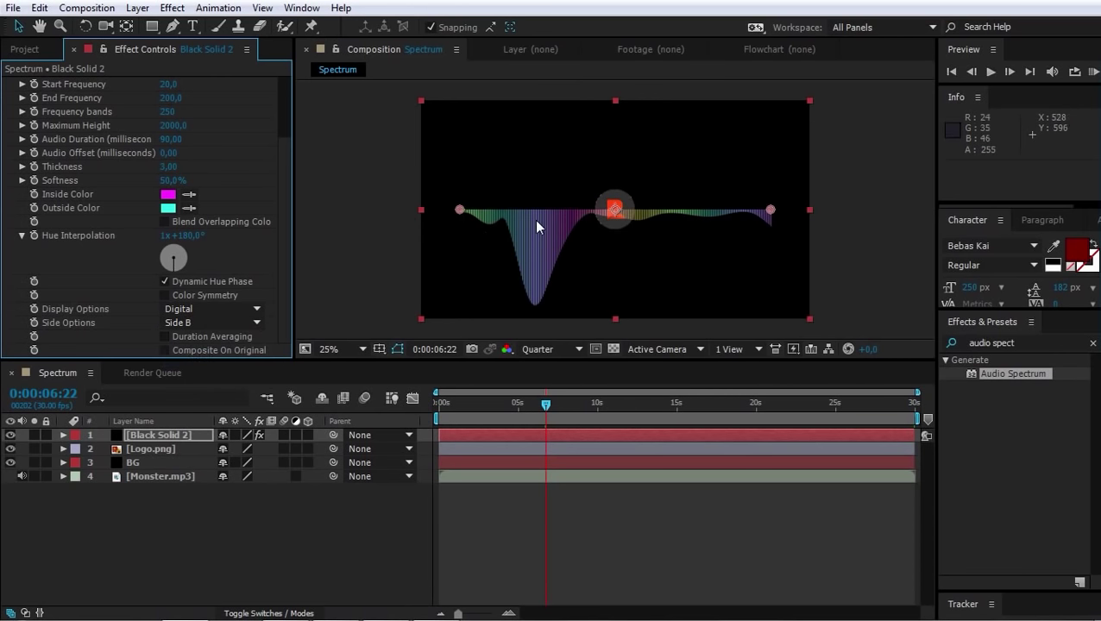
click(255, 323)
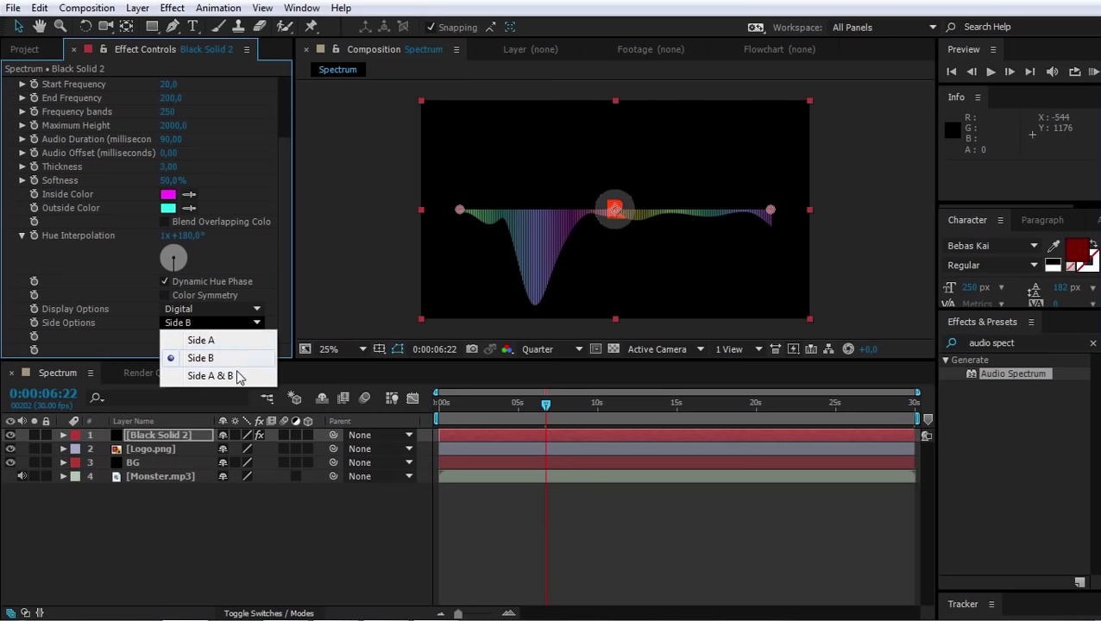
click(235, 377)
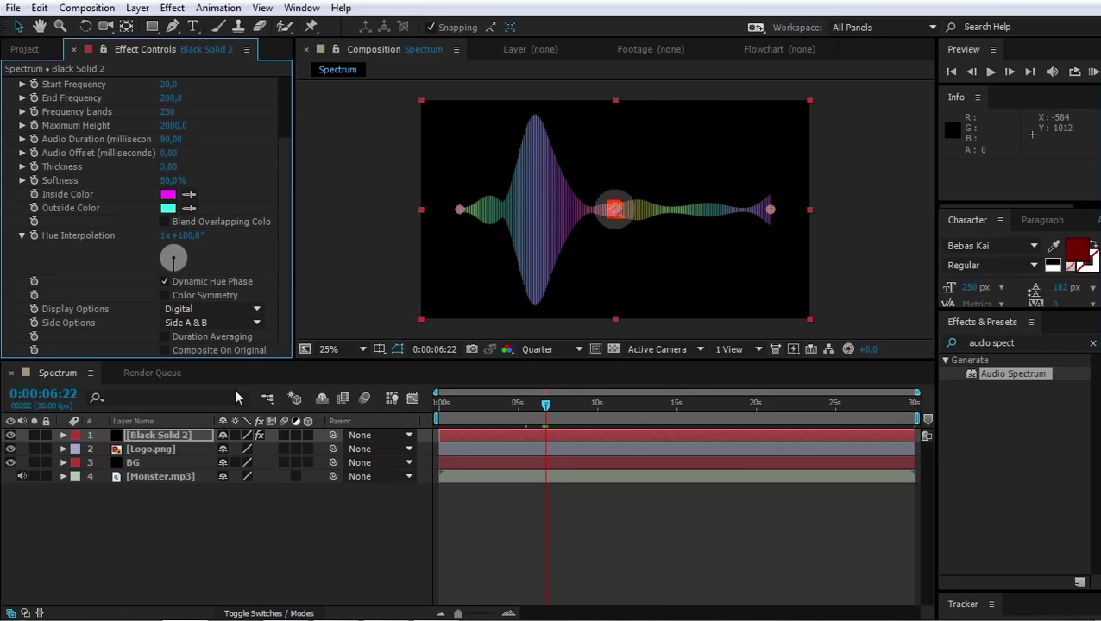
Rename the Black Solid 2 layer to 'Spectrum'
click(159, 436)
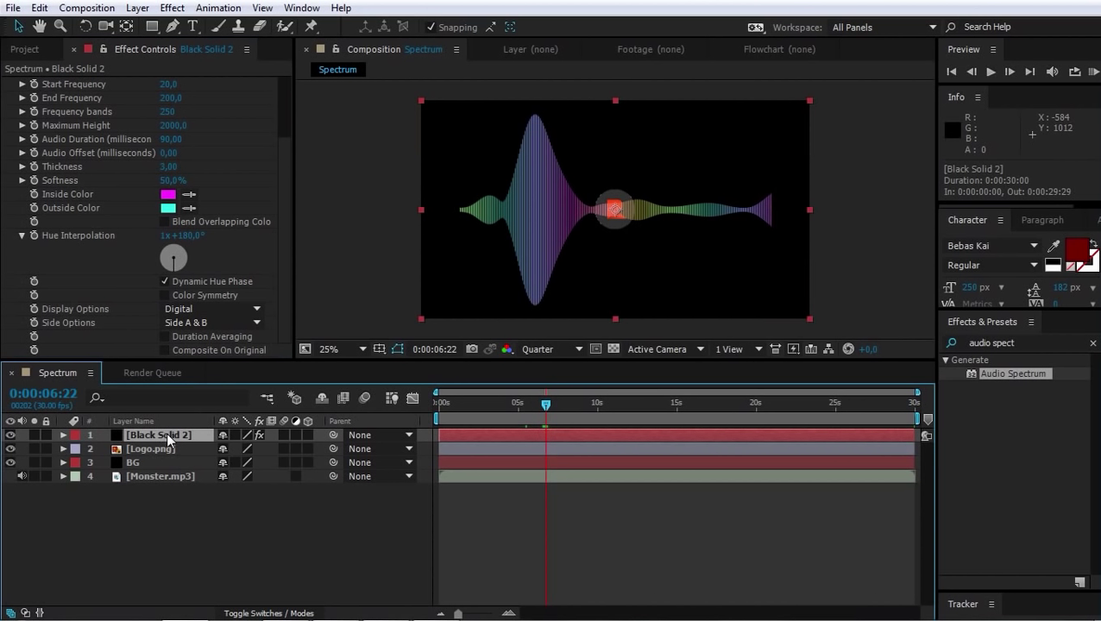
key(Return)
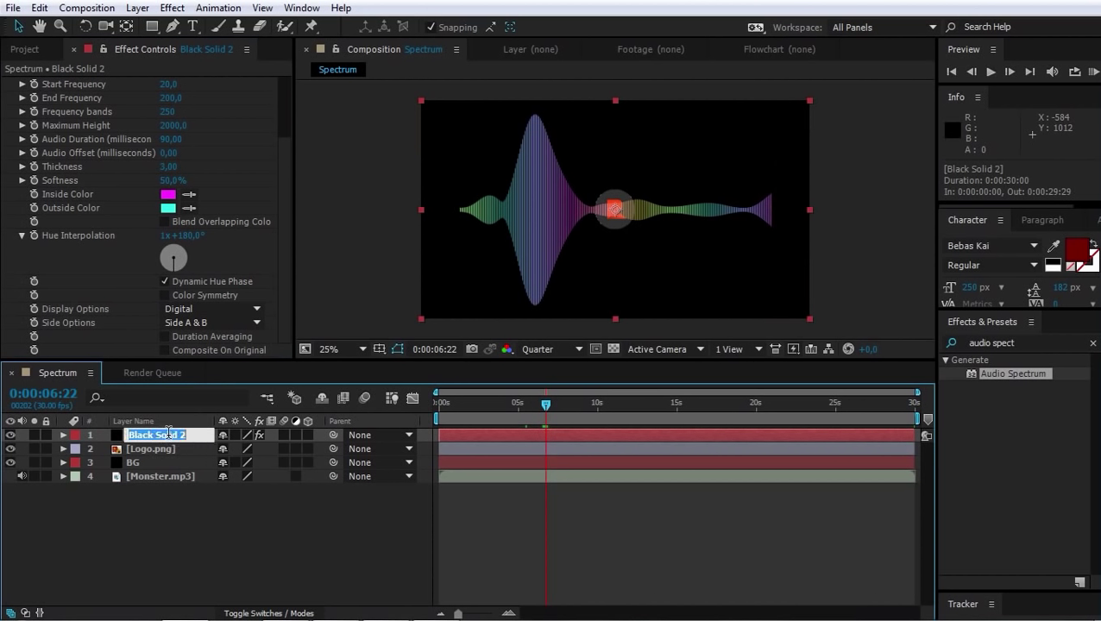
text(Spectr)
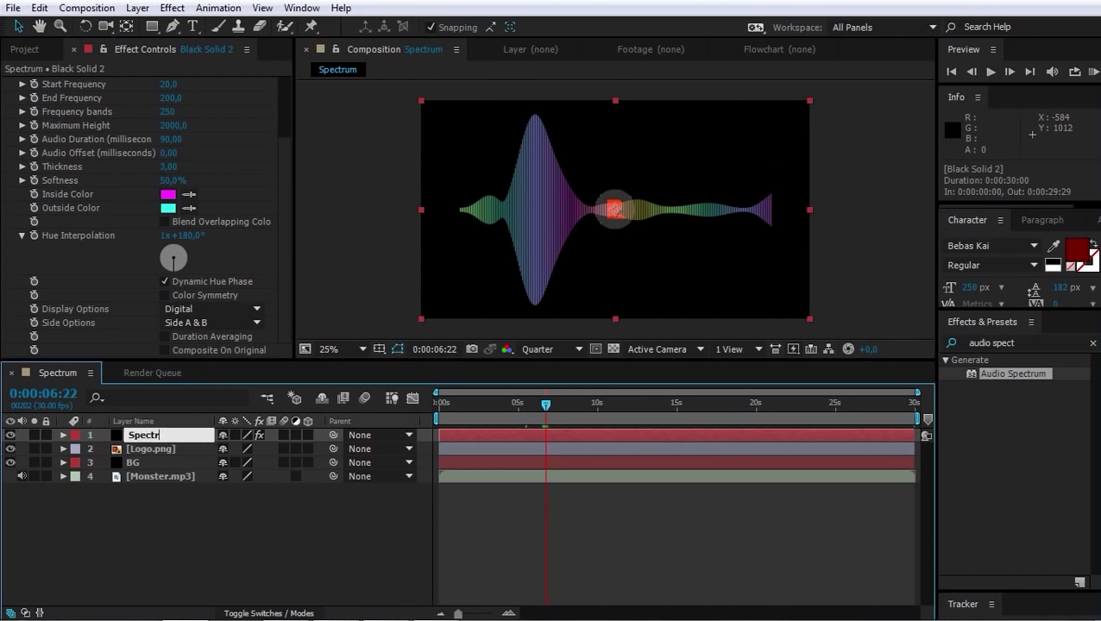
text(um)
key(Return)
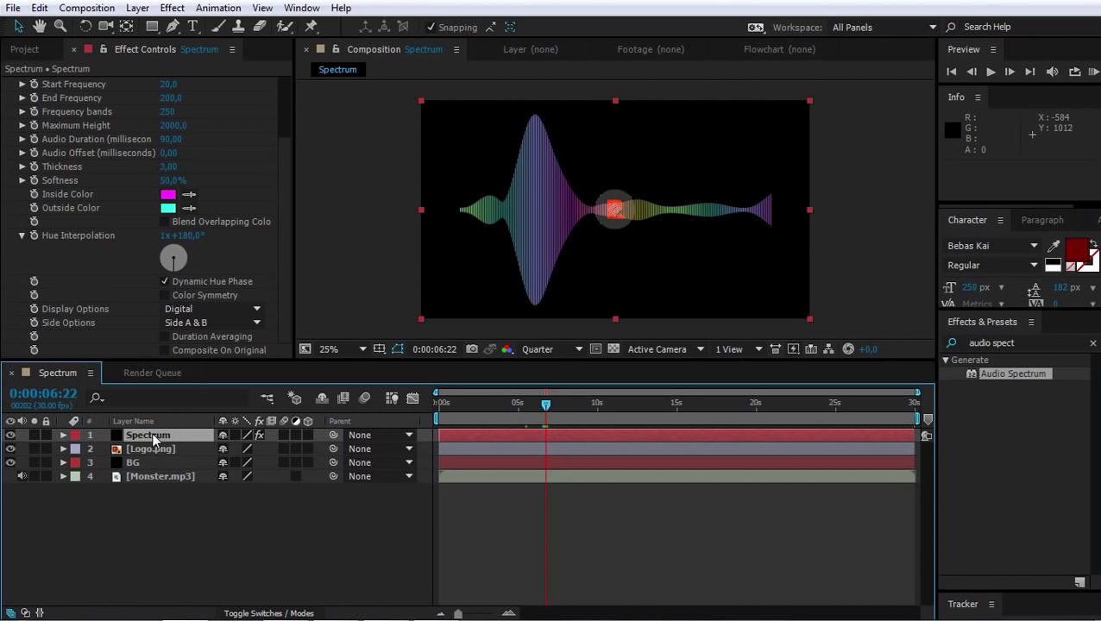
Draw an elliptical Mask 1 on the Spectrum layer as a circle around the red logo
click(158, 433)
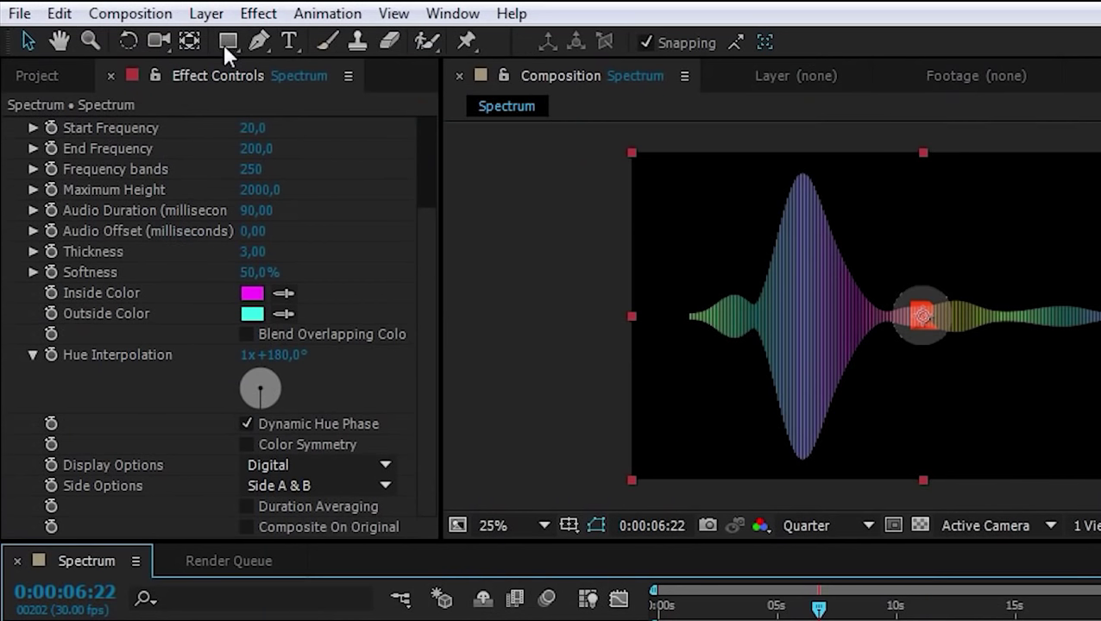
click(152, 27)
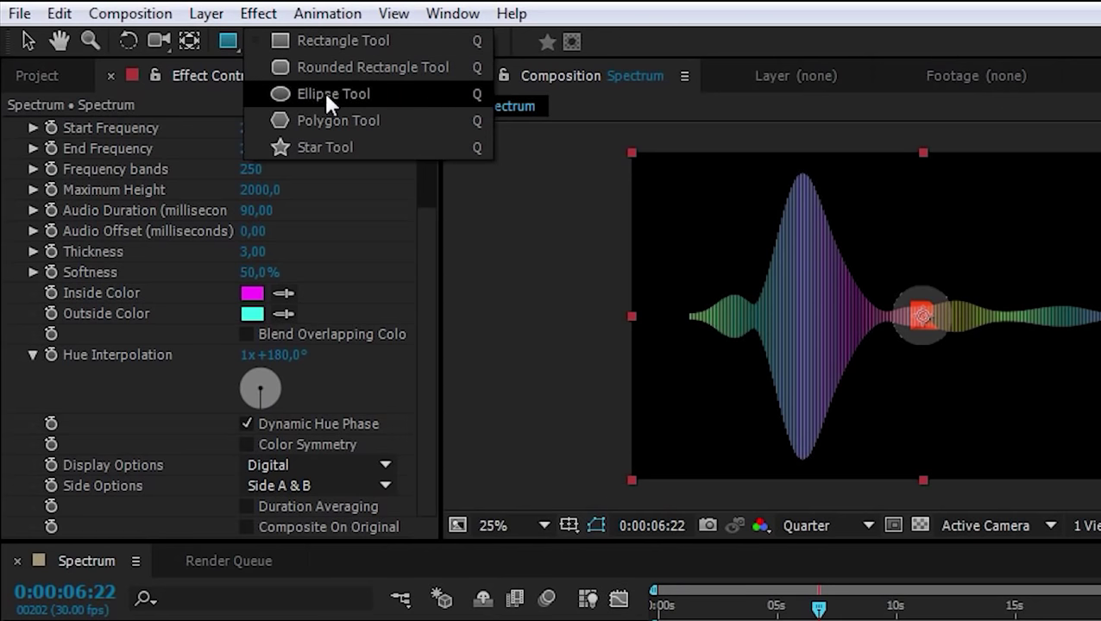
click(333, 95)
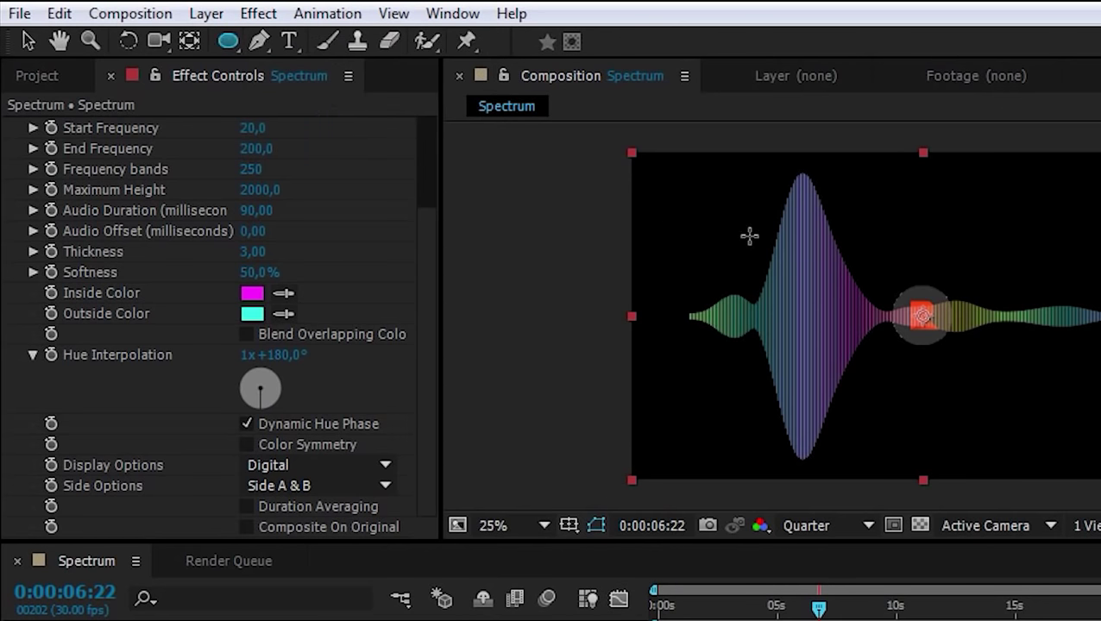
key(period)
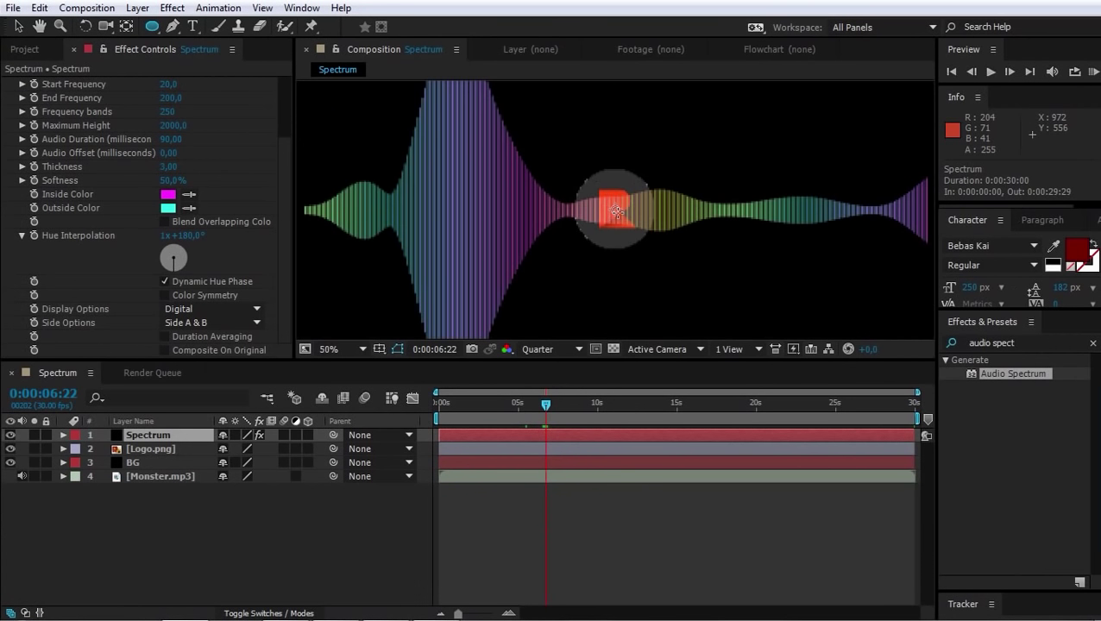
key(period)
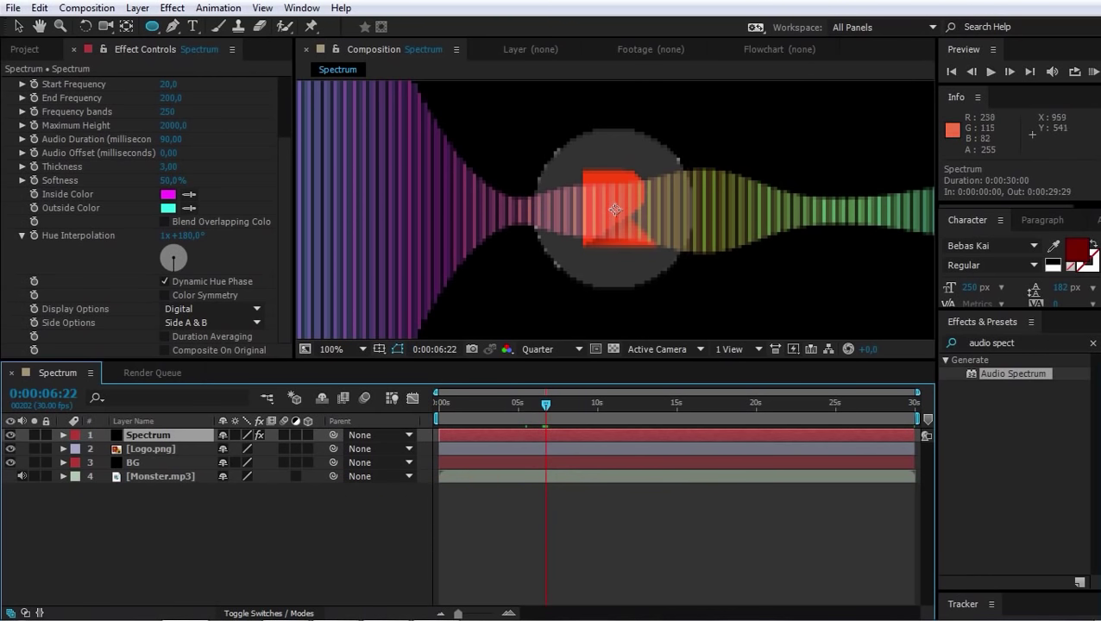
drag(614, 209, 672, 254)
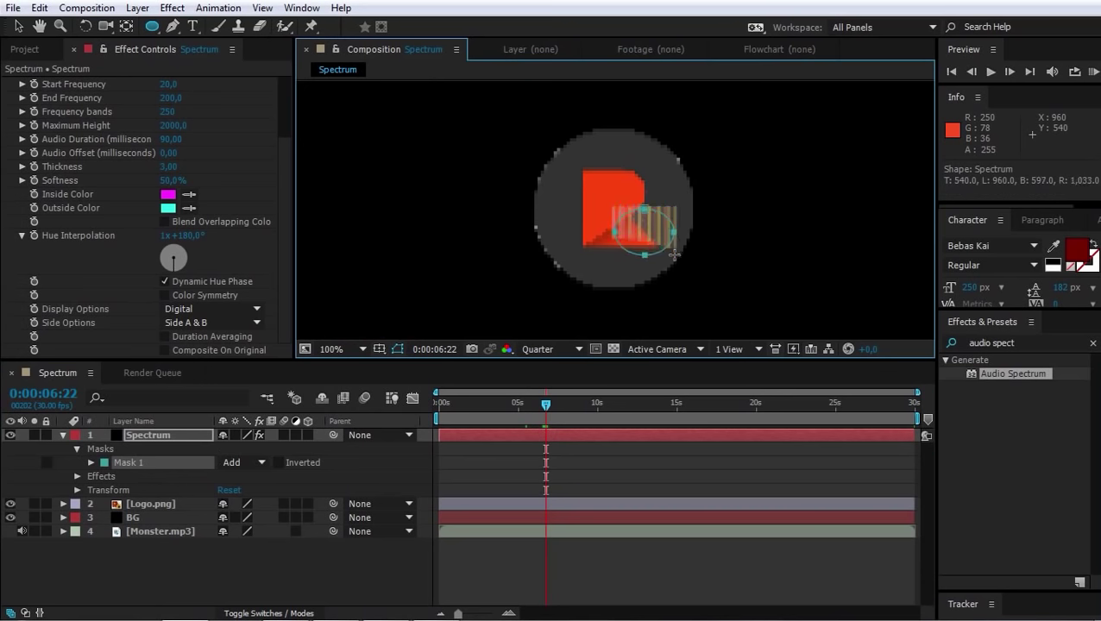
drag(672, 254, 707, 330)
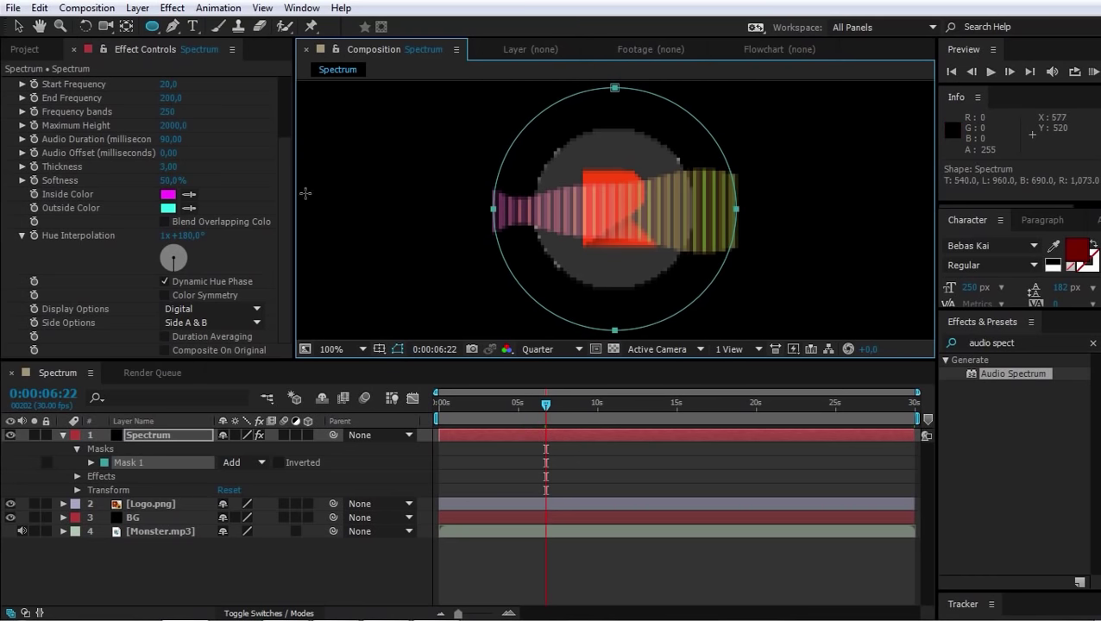
Set Audio Spectrum's Path to Mask 1 and Side Options to Side B, viewing at 50%
scroll(288, 146, up, 4)
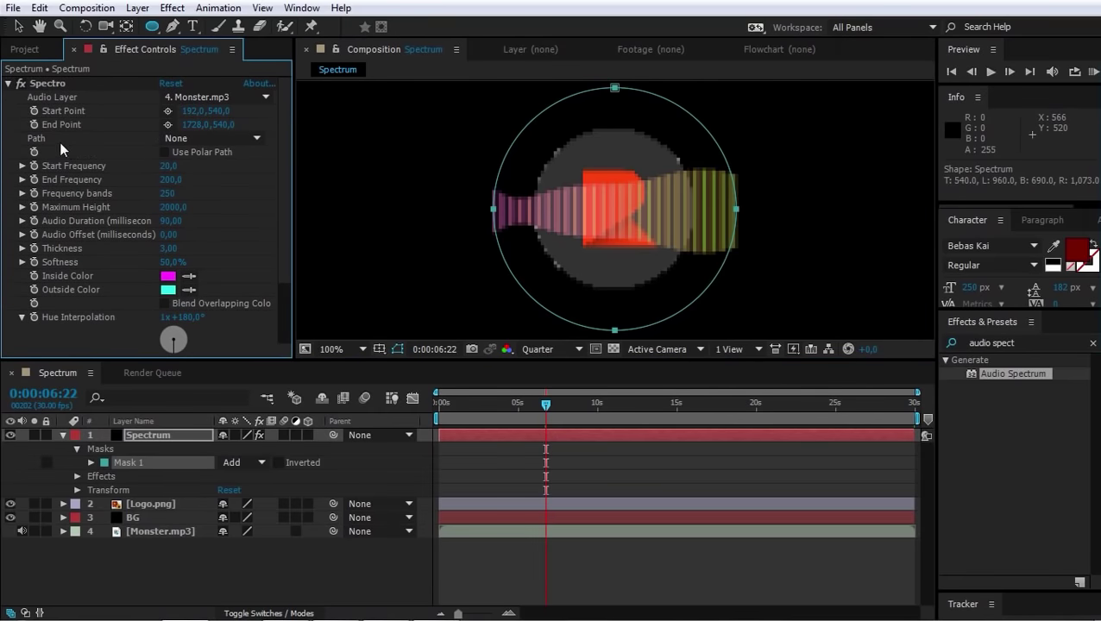
click(207, 138)
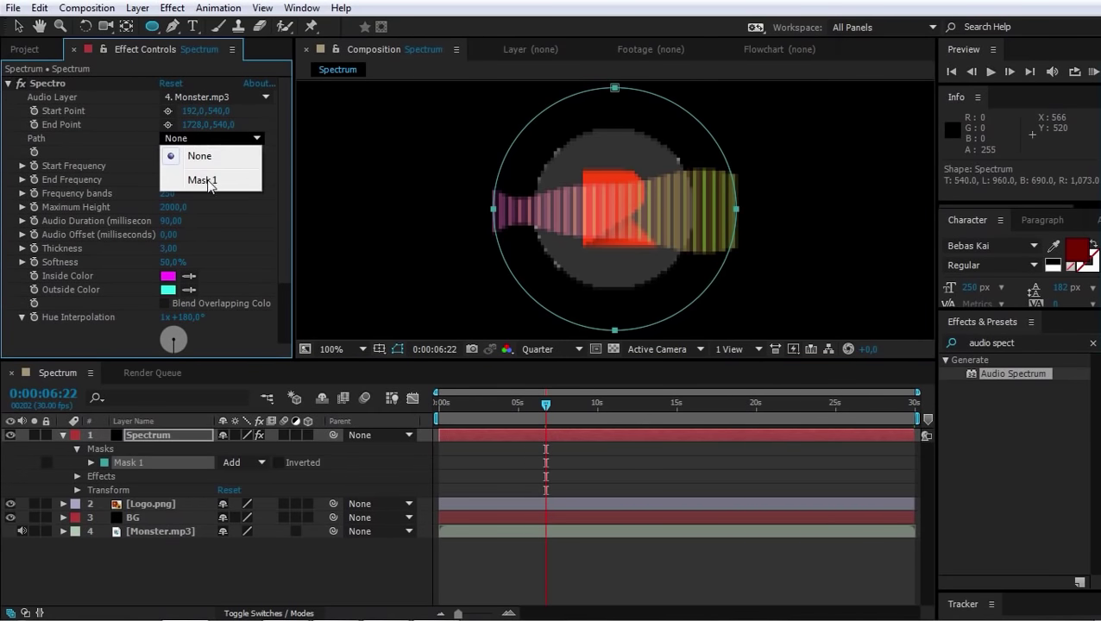
click(204, 181)
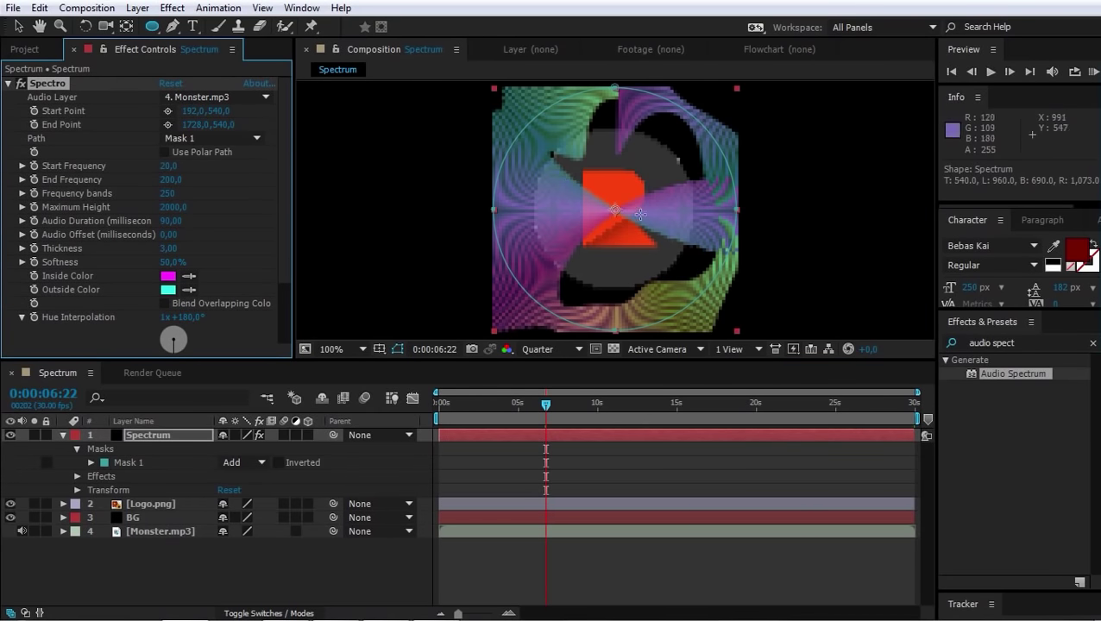
drag(286, 172, 286, 274)
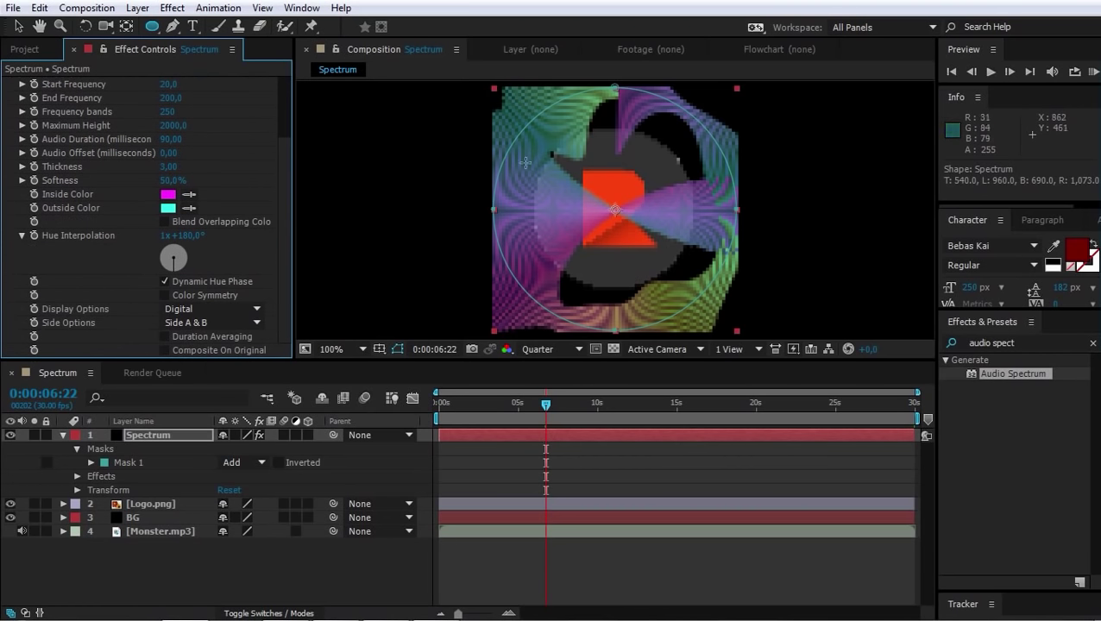
click(224, 323)
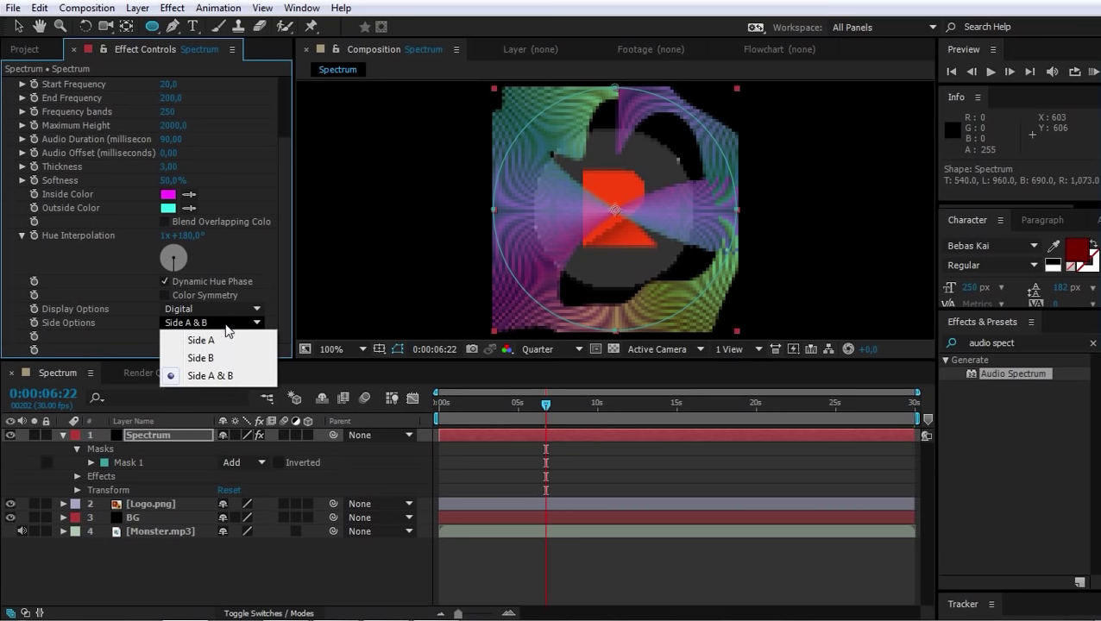
click(211, 358)
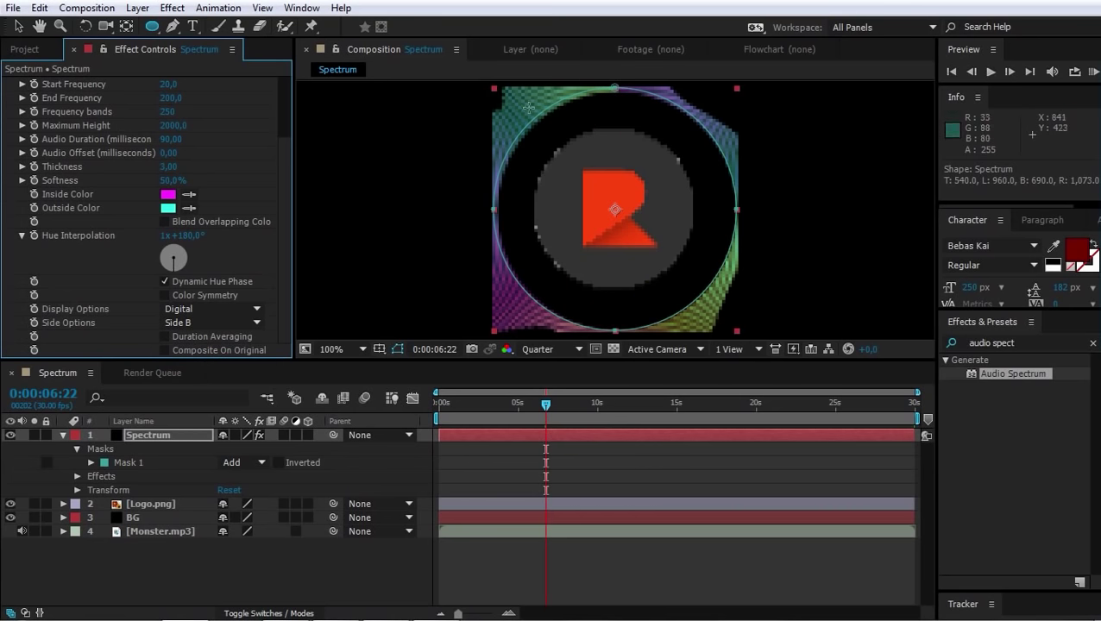
key(comma)
key(comma)
key(comma)
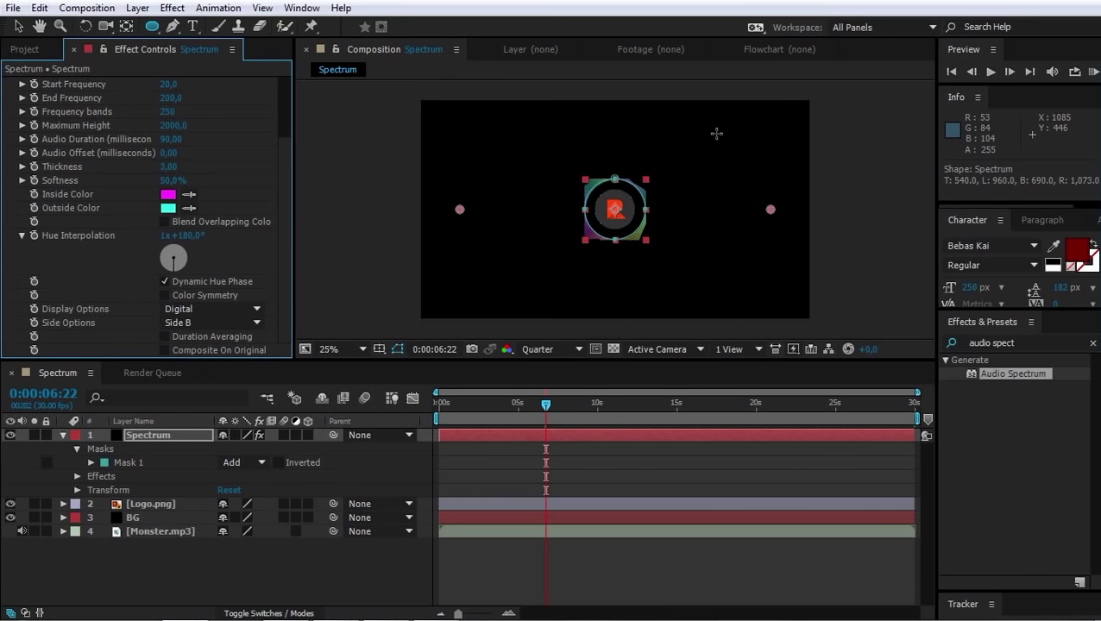
key(period)
key(period)
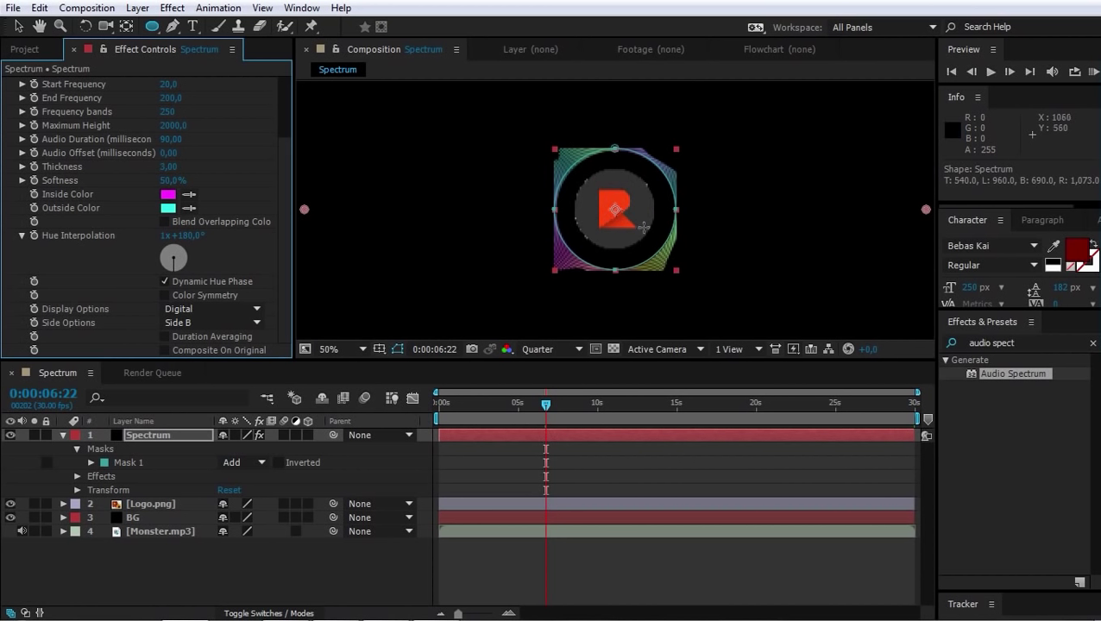
Enable motion blur and expand Mask 1 to 1000 pixels, previewing the animated ring
click(365, 398)
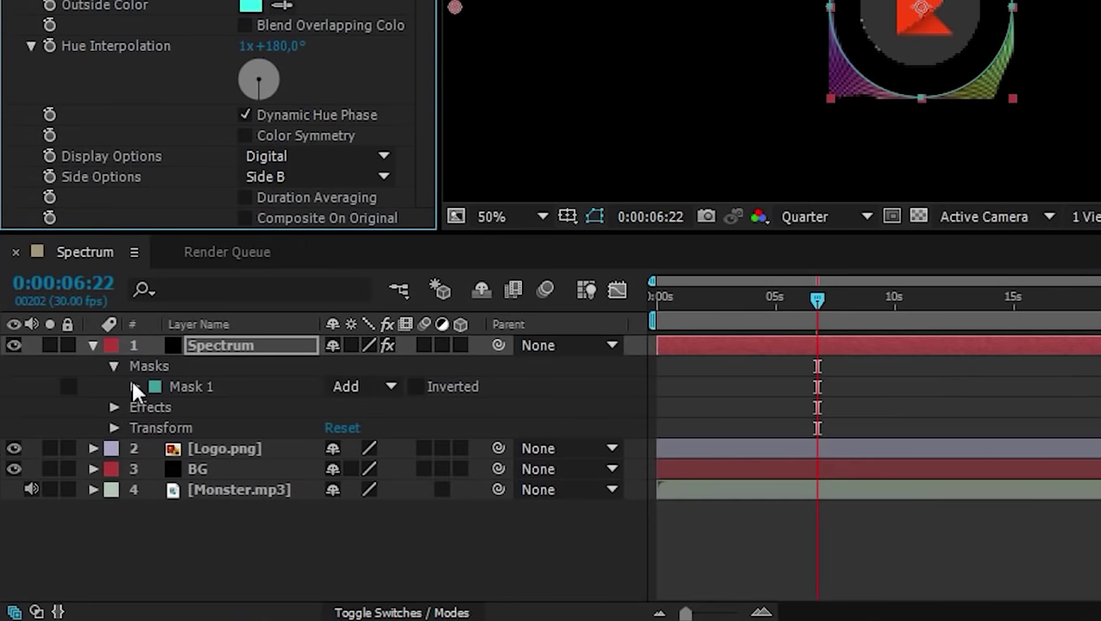
click(90, 463)
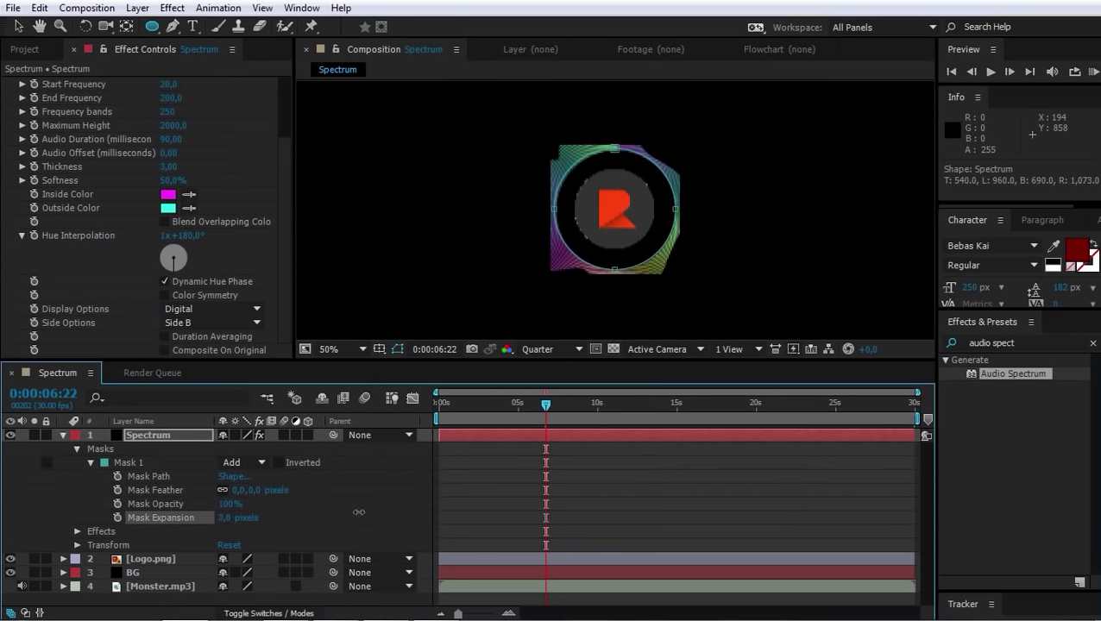
drag(334, 479, 512, 446)
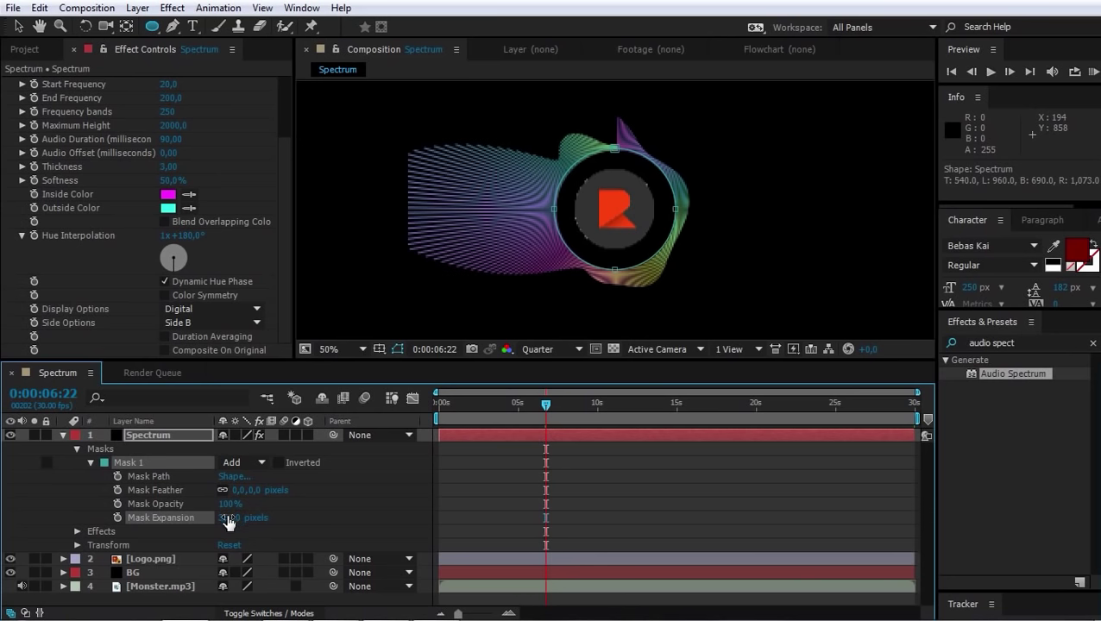
drag(238, 511, 553, 515)
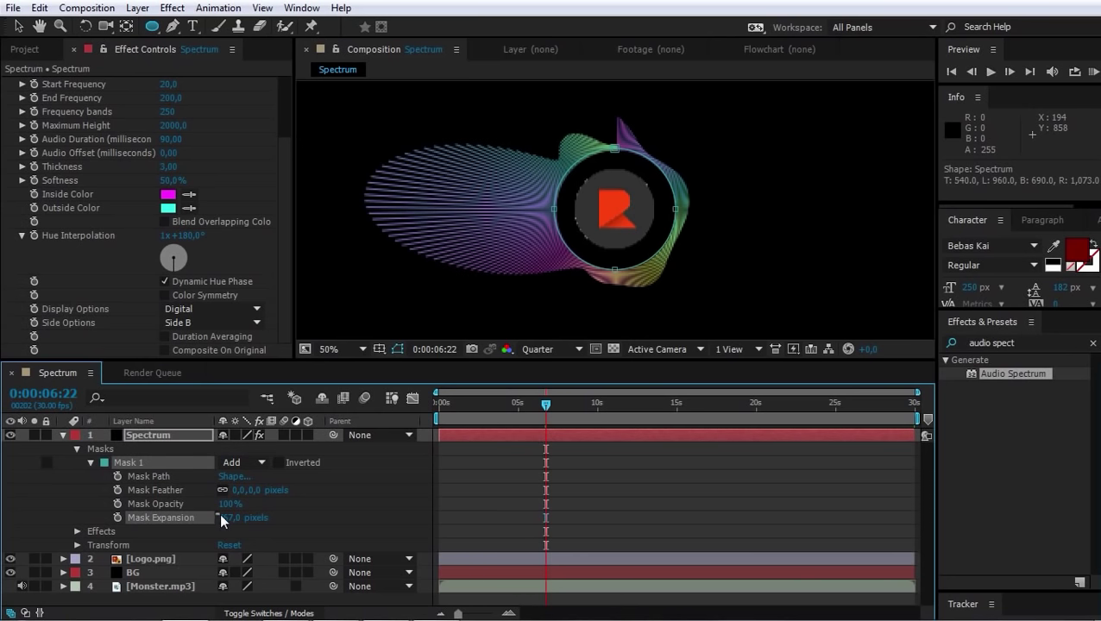
drag(226, 518, 541, 517)
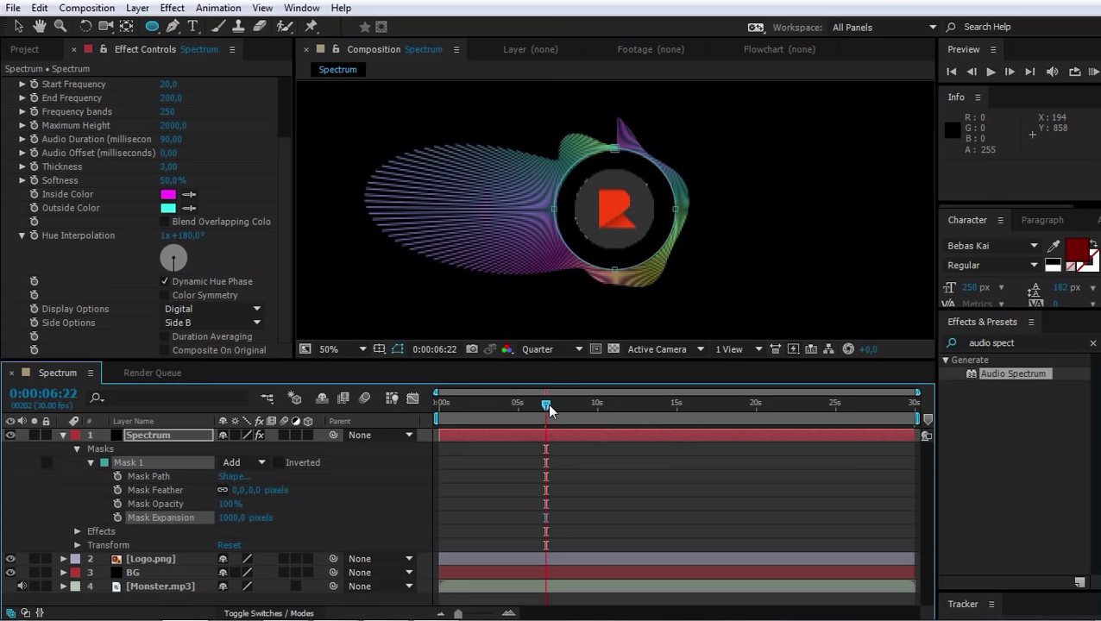
mouse_move(546, 404)
mouse_down()
mouse_move(583, 406)
mouse_move(511, 404)
mouse_up()
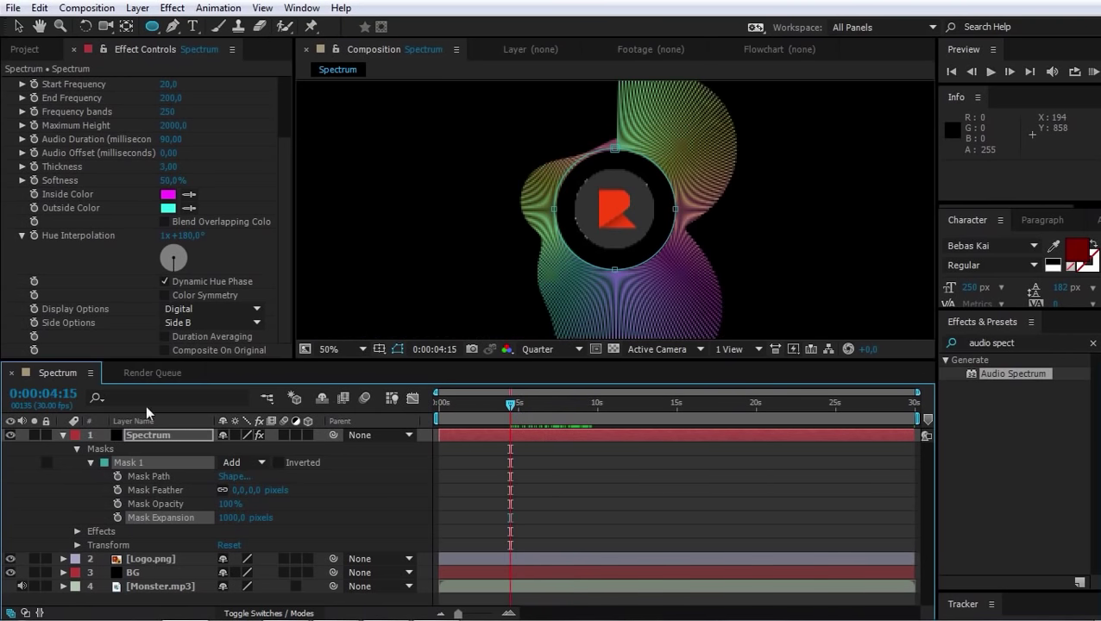
click(62, 435)
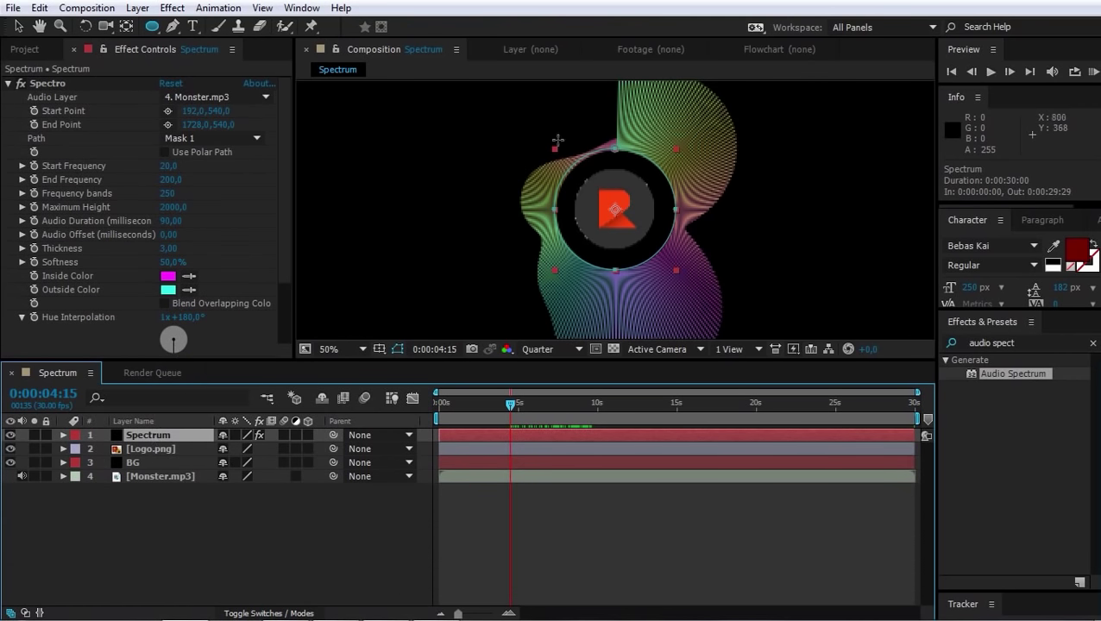
Search 'glow' and apply the Stylize Glow effect to the Spectrum layer
key(comma)
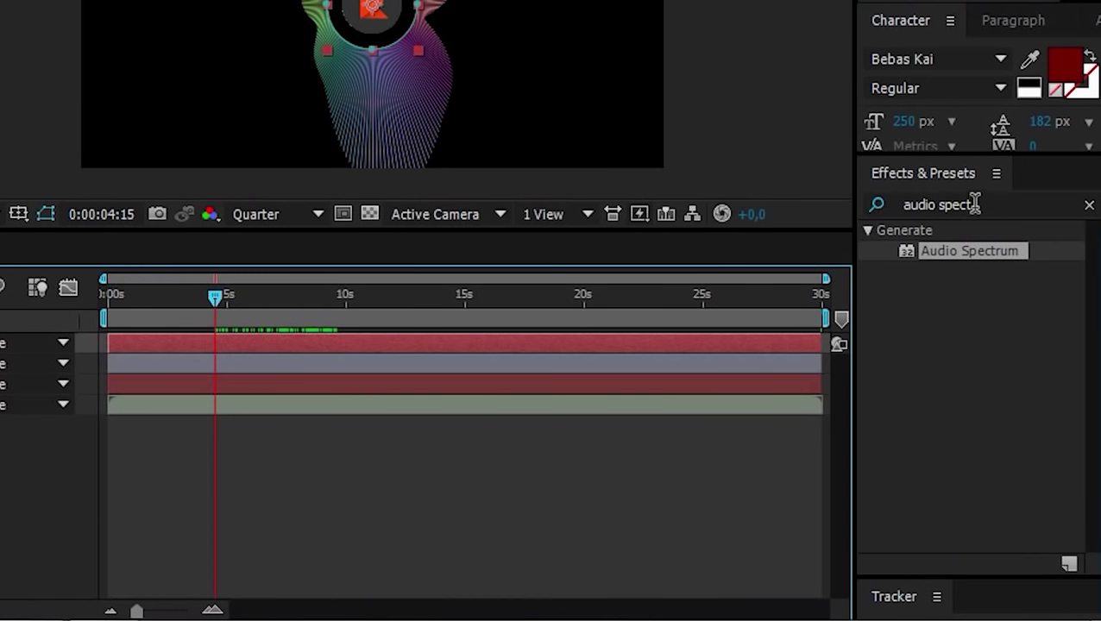
click(976, 204)
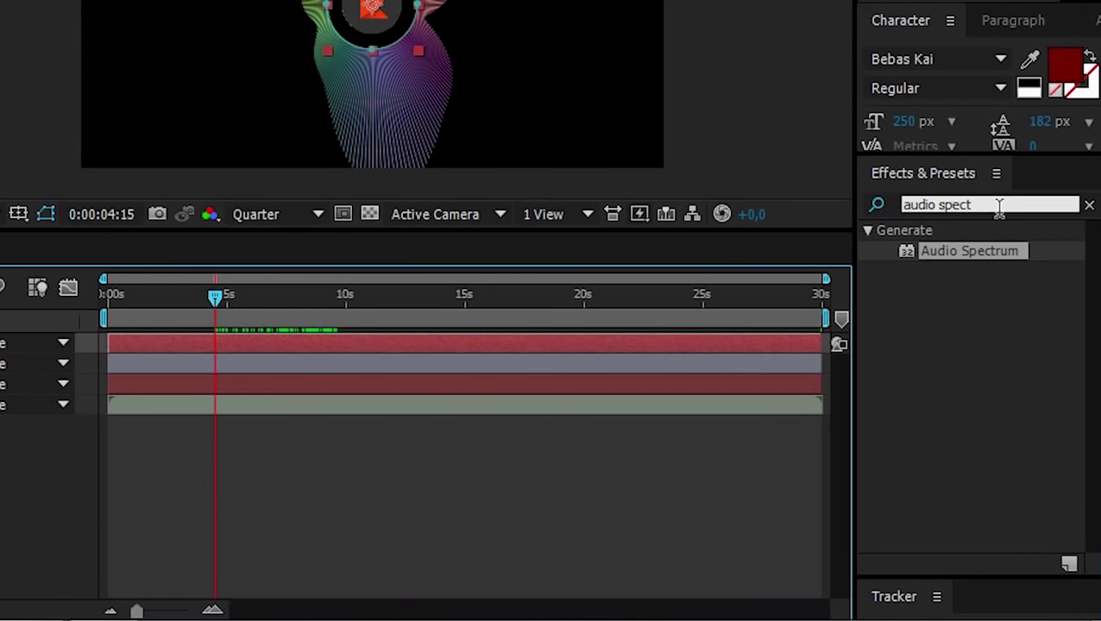
text(glow)
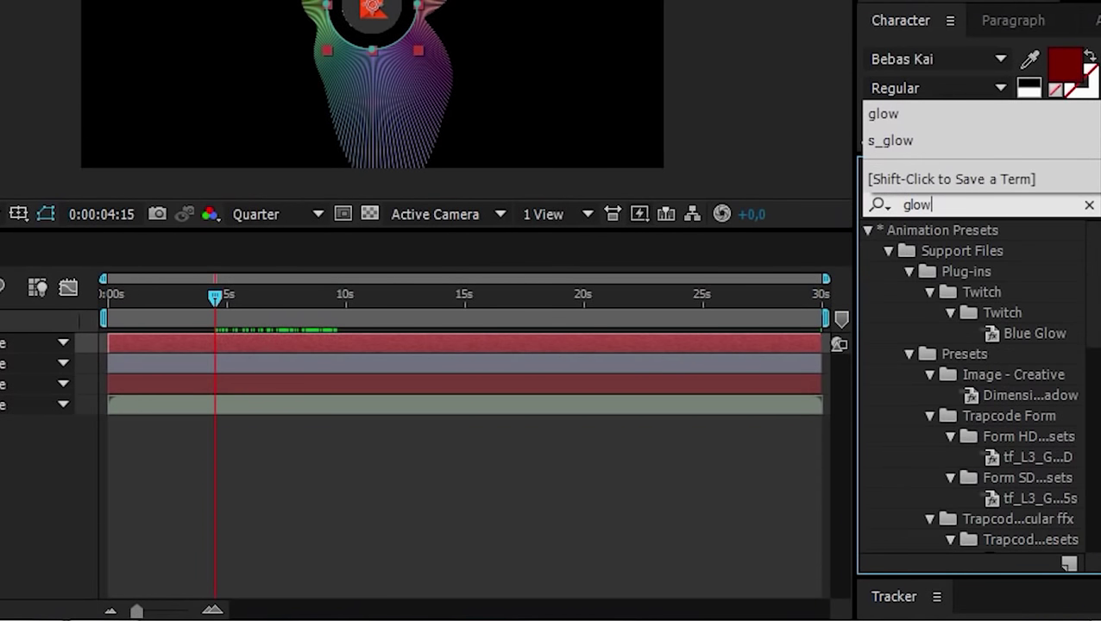
scroll(1001, 516, down, 10)
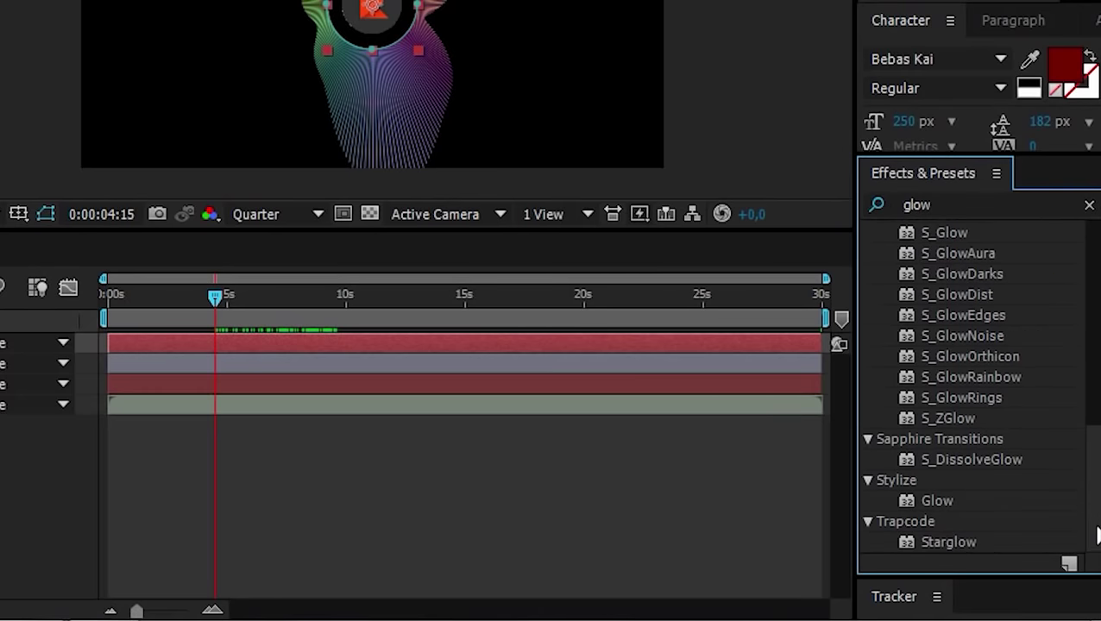
drag(936, 502, 788, 434)
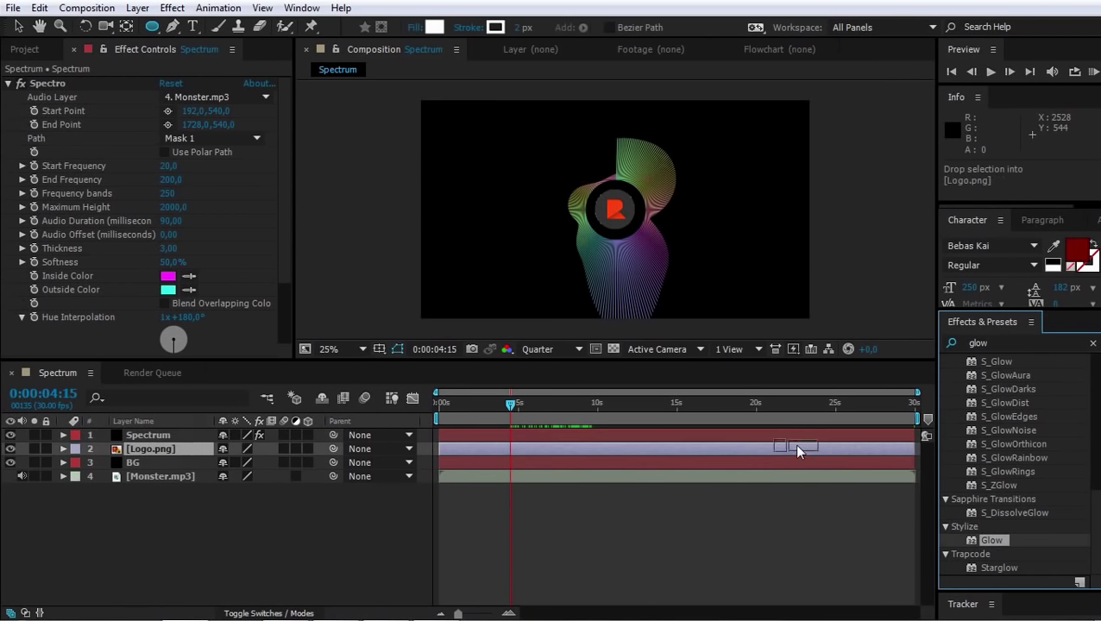
key(v)
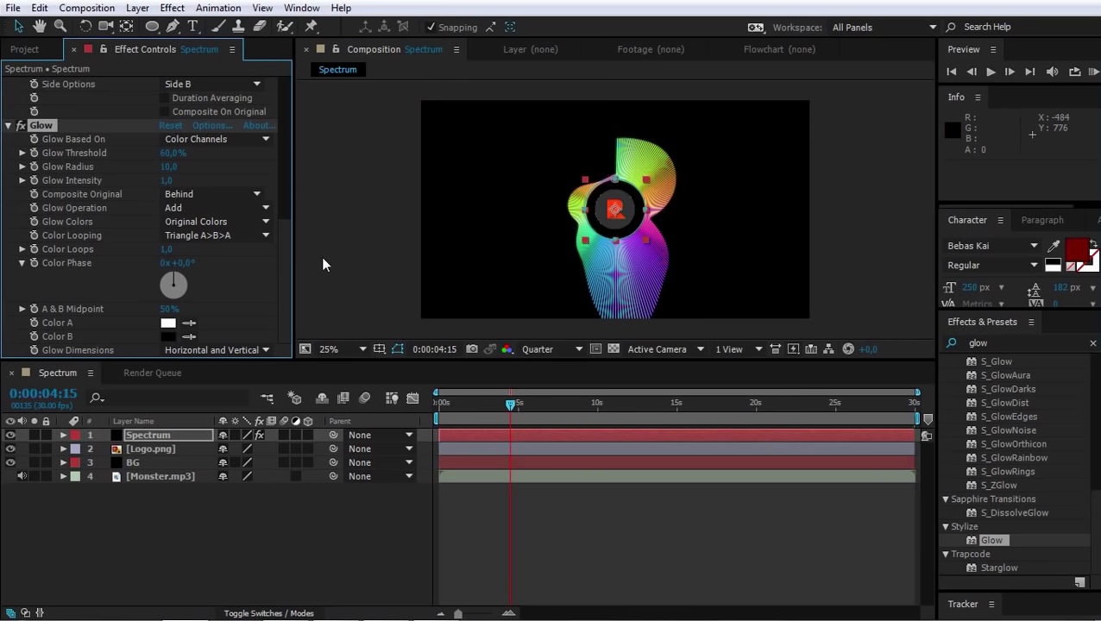
Set the first Glow's threshold to 80 and duplicate it to create Glow 2
click(173, 153)
text(80)
key(Return)
click(39, 125)
key(ctrl+d)
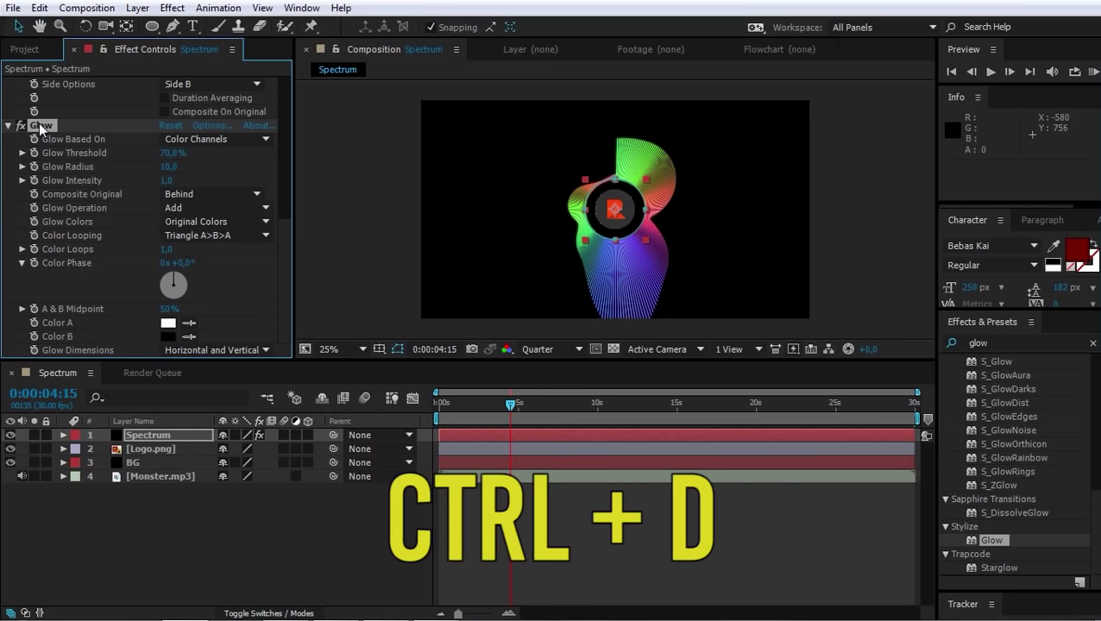
key(ctrl+d)
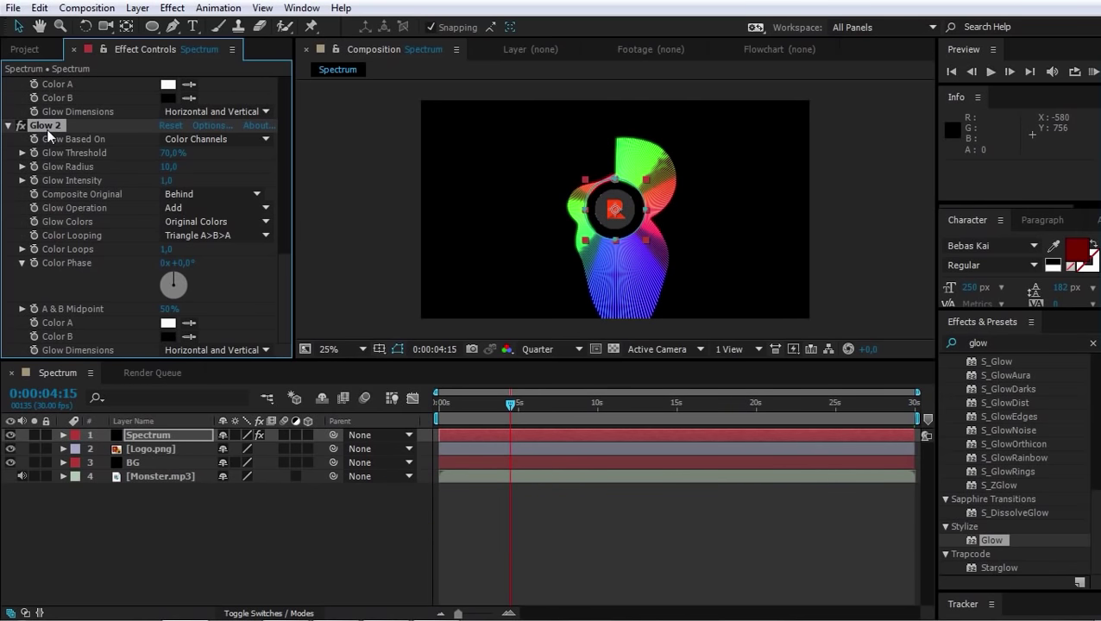
Give Glow 2 a Glow Radius of 120 and a Glow Threshold of 60%
click(168, 168)
text(120)
key(Return)
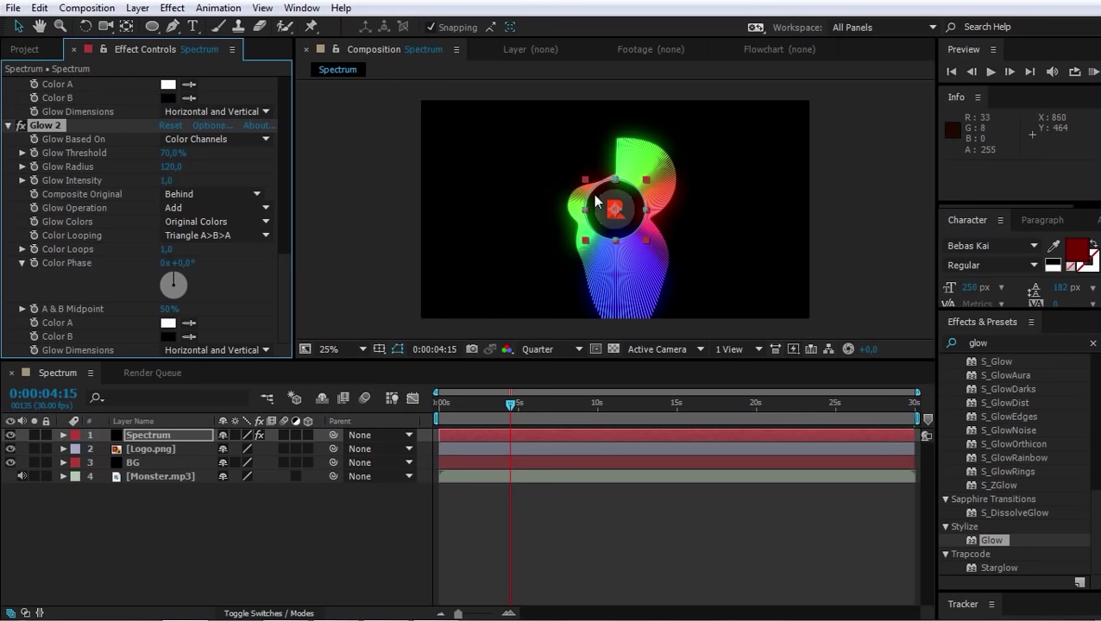
click(171, 153)
text(60)
key(Return)
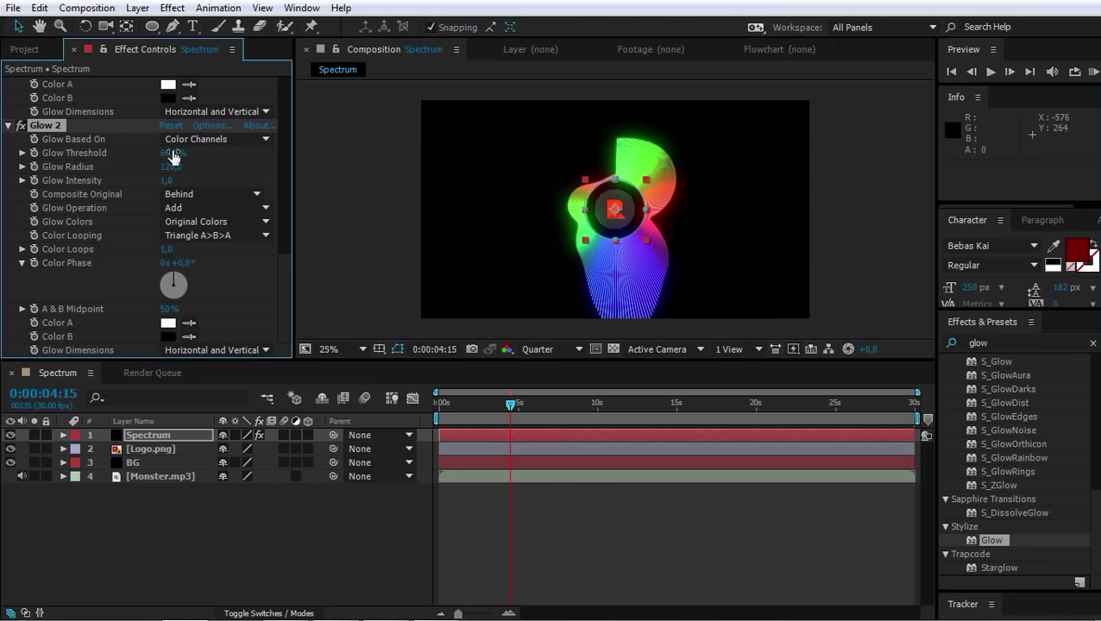
click(148, 434)
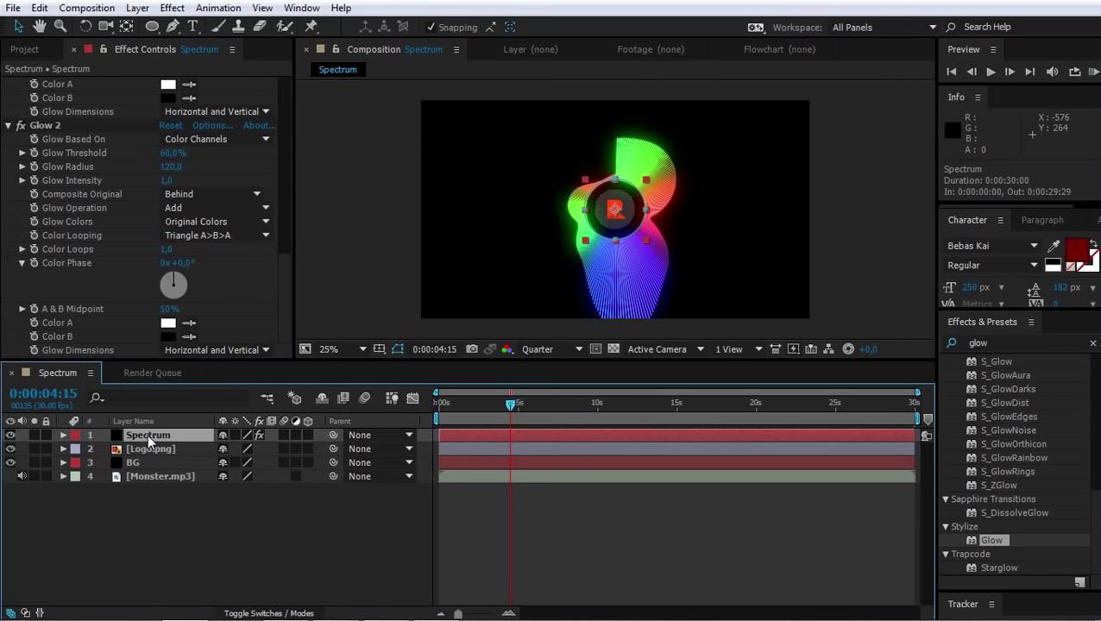
Duplicate the Spectrum layer and delete Mask 1 from the Spectrum 2 copy
key(ctrl+d)
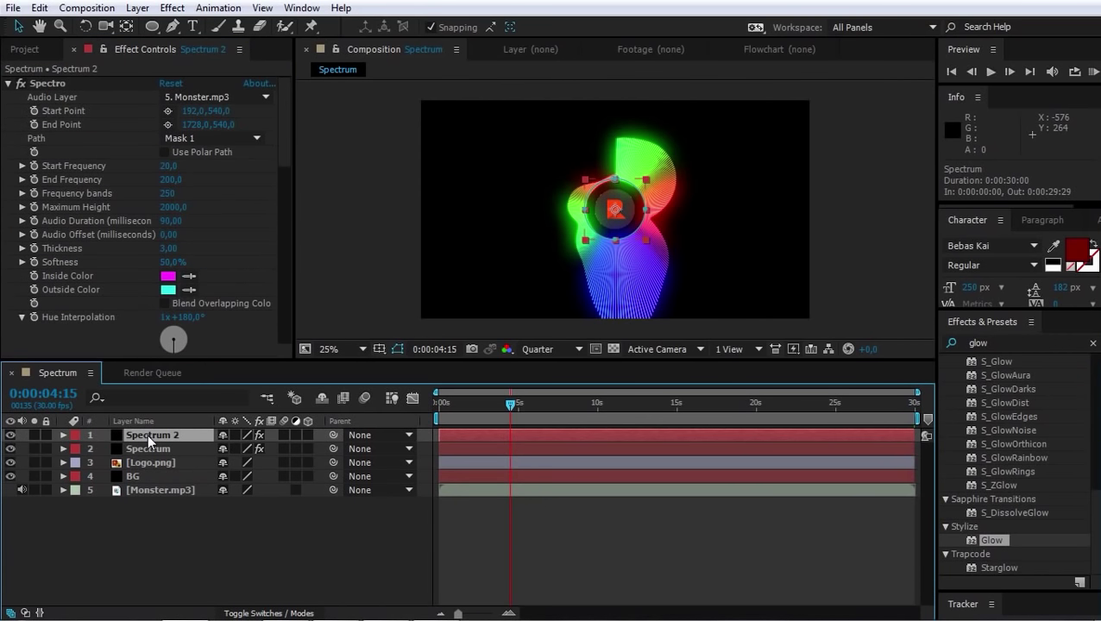
key(m)
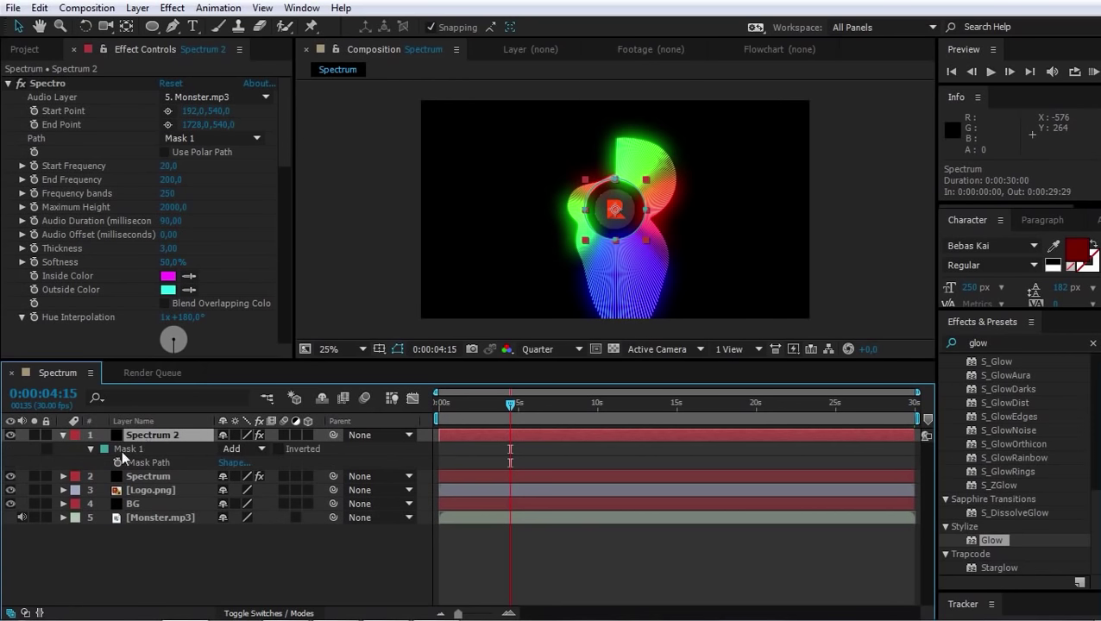
click(121, 449)
key(Delete)
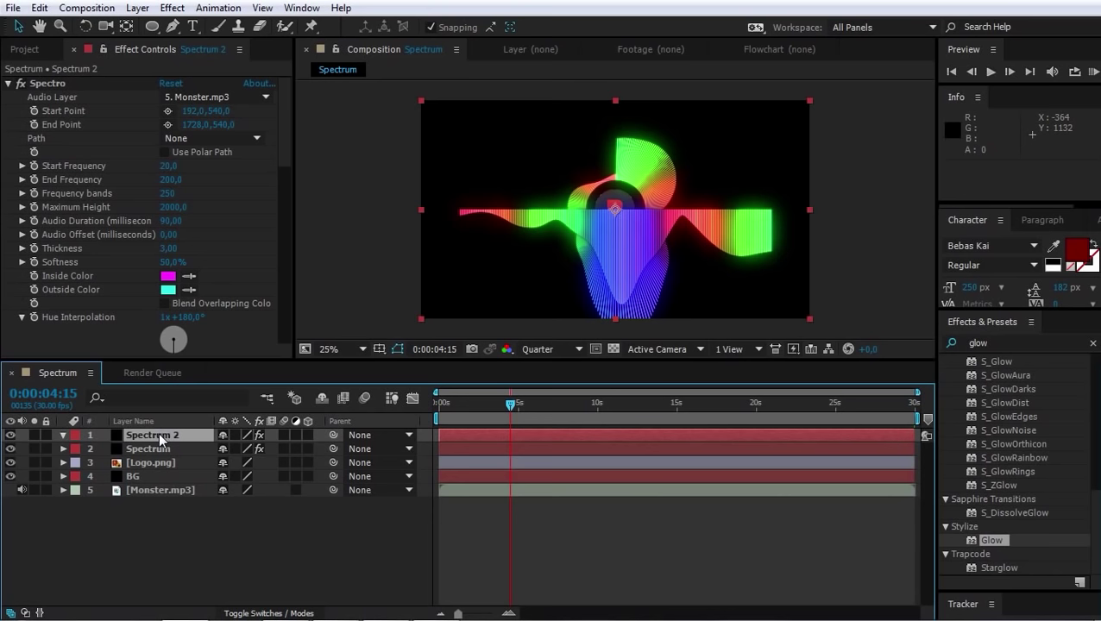
Draw a new elliptical mask on Spectrum 2 circling the logo at 100% view
click(158, 432)
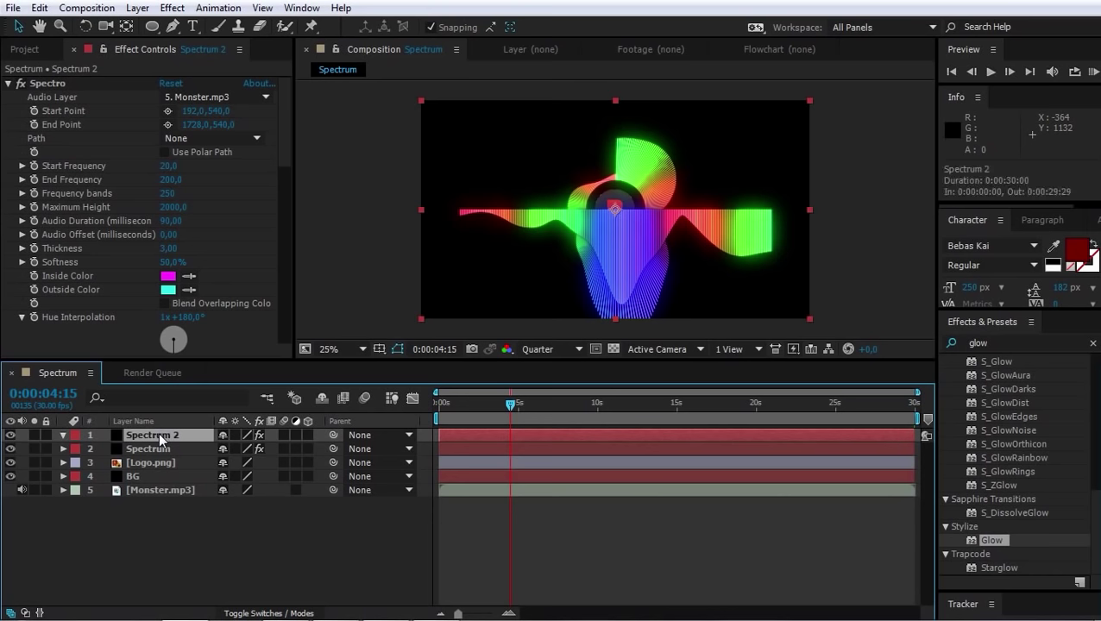
click(153, 28)
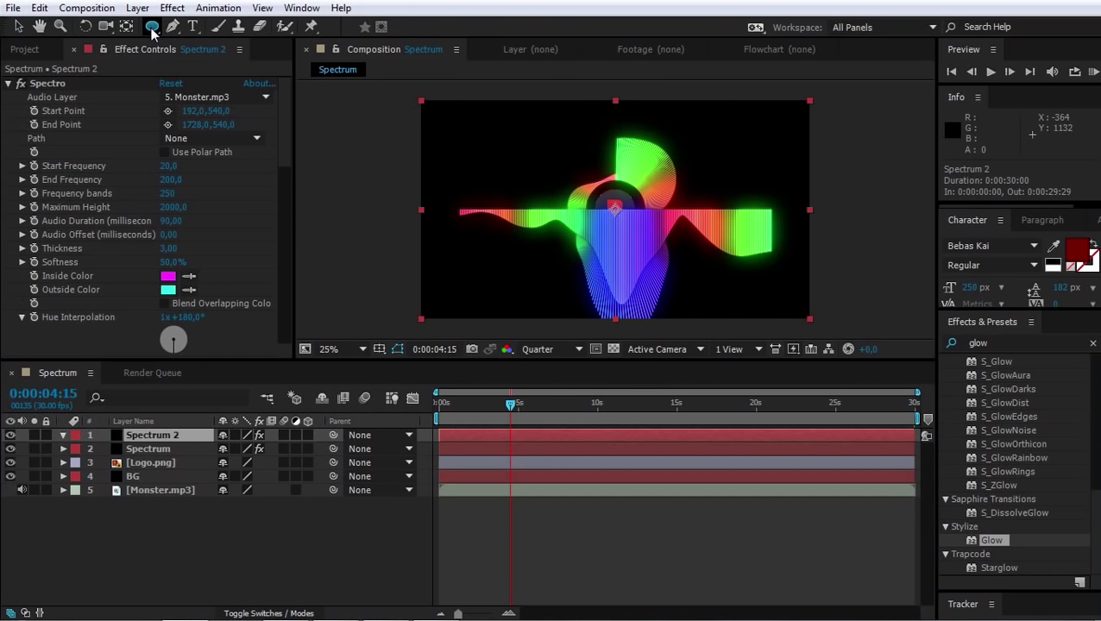
key(period)
key(period)
key(period)
key(period)
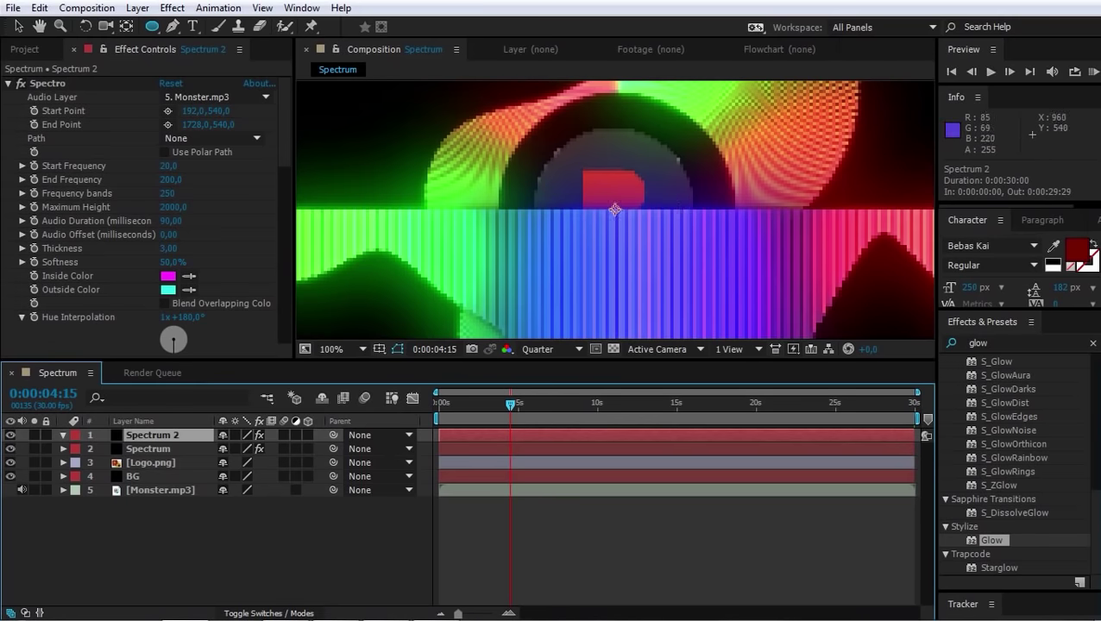
drag(614, 209, 645, 233)
drag(651, 244, 674, 295)
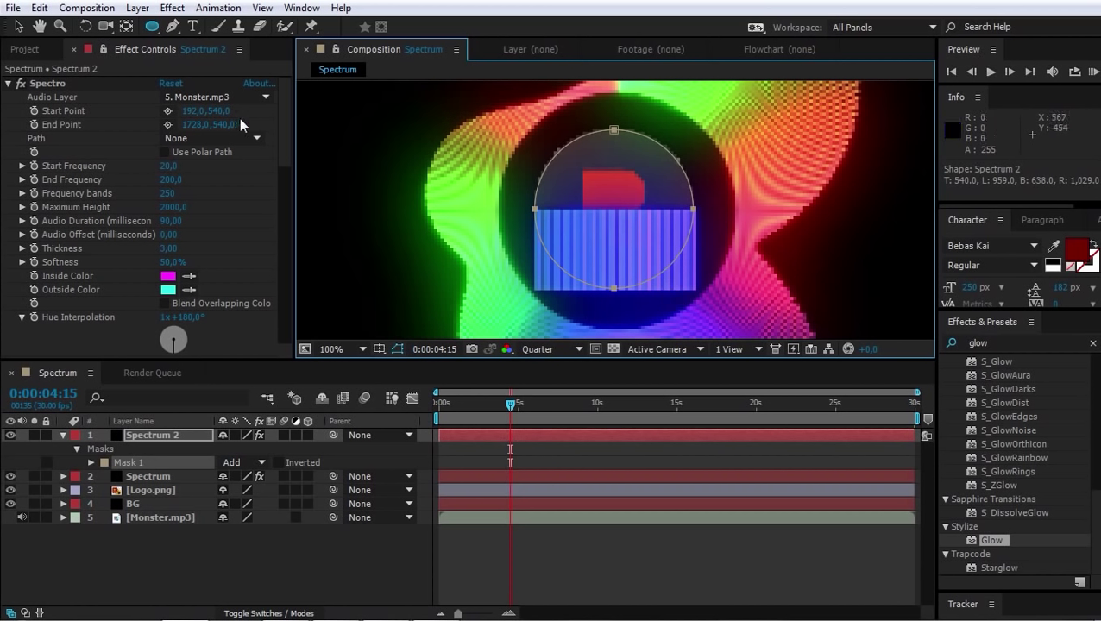
Make Spectrum 2 follow Mask 1, lower its Maximum Height, and enable Duration Averaging
click(256, 138)
click(196, 138)
click(200, 138)
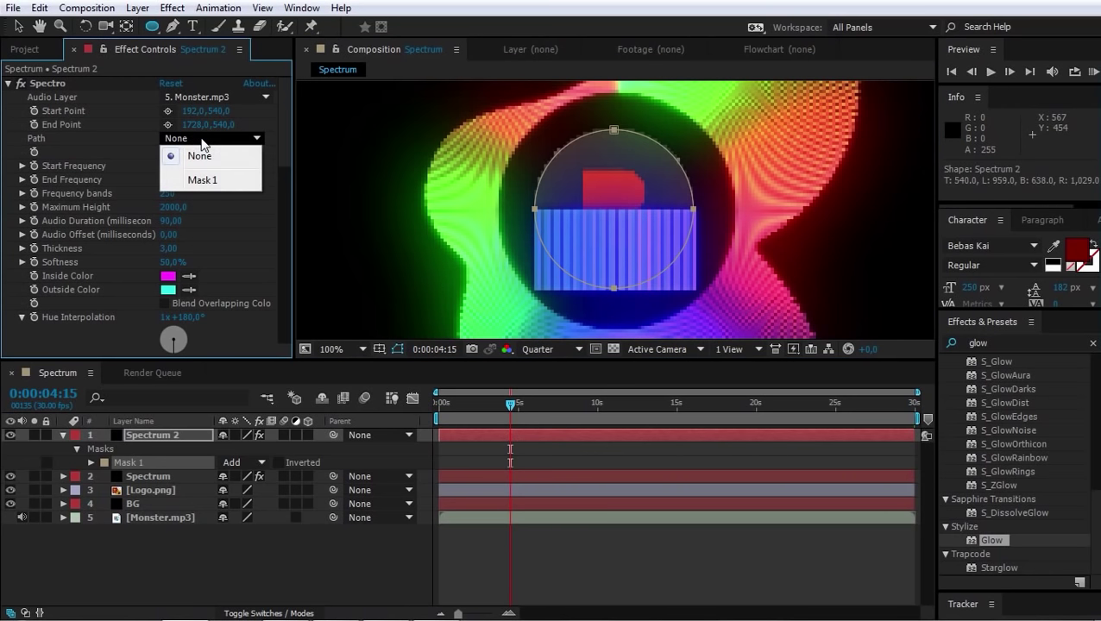
click(202, 180)
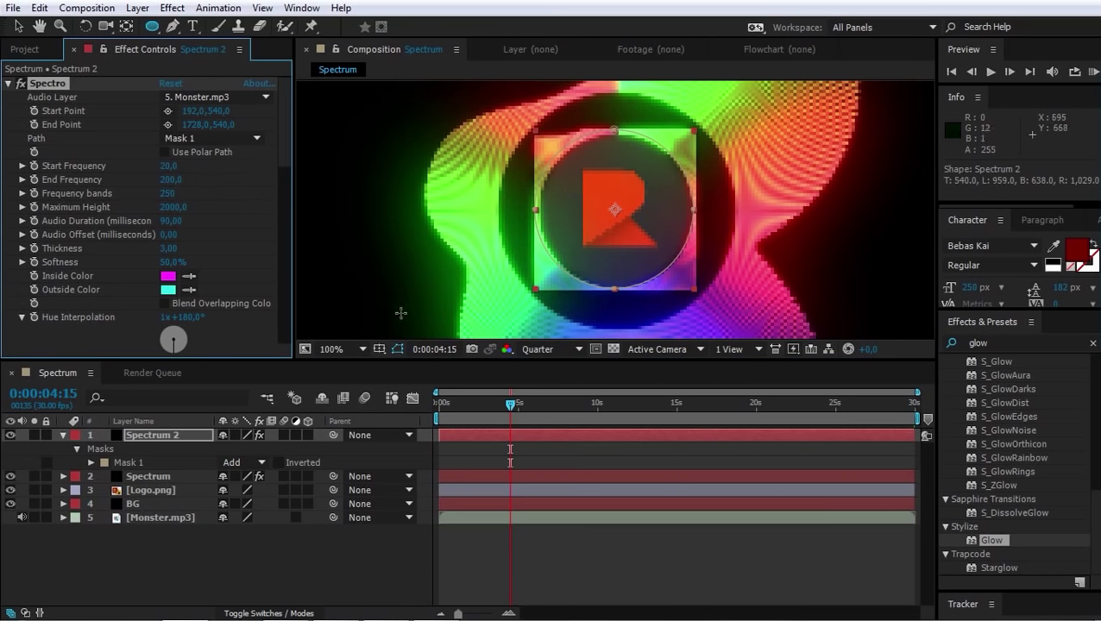
scroll(287, 151, down, 1)
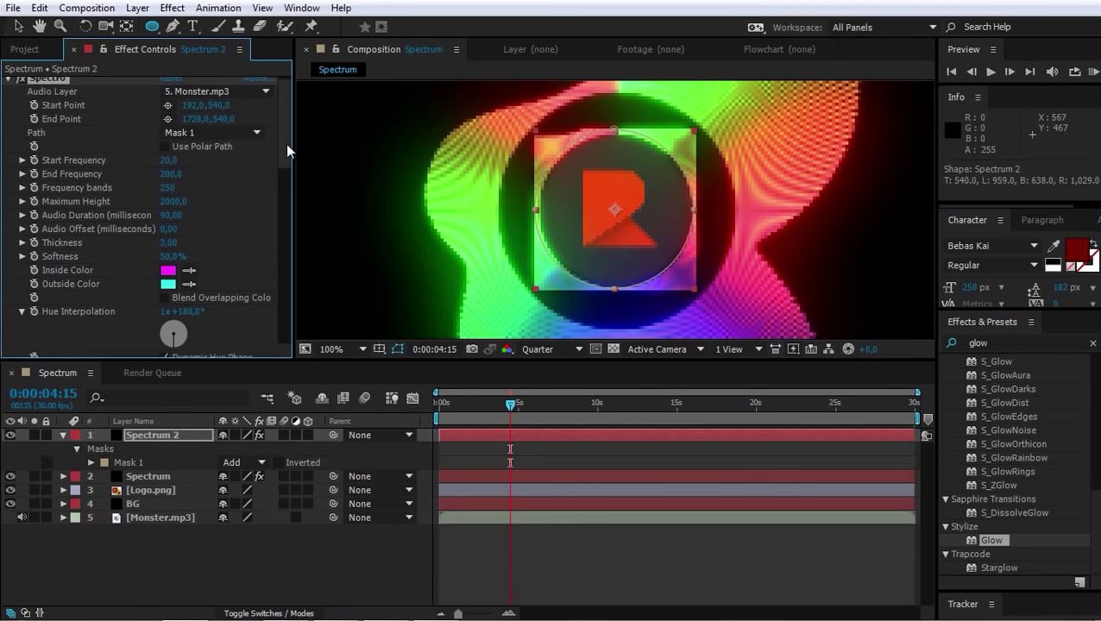
drag(173, 201, 78, 201)
mouse_move(169, 204)
mouse_down()
mouse_move(103, 199)
mouse_move(113, 202)
mouse_up()
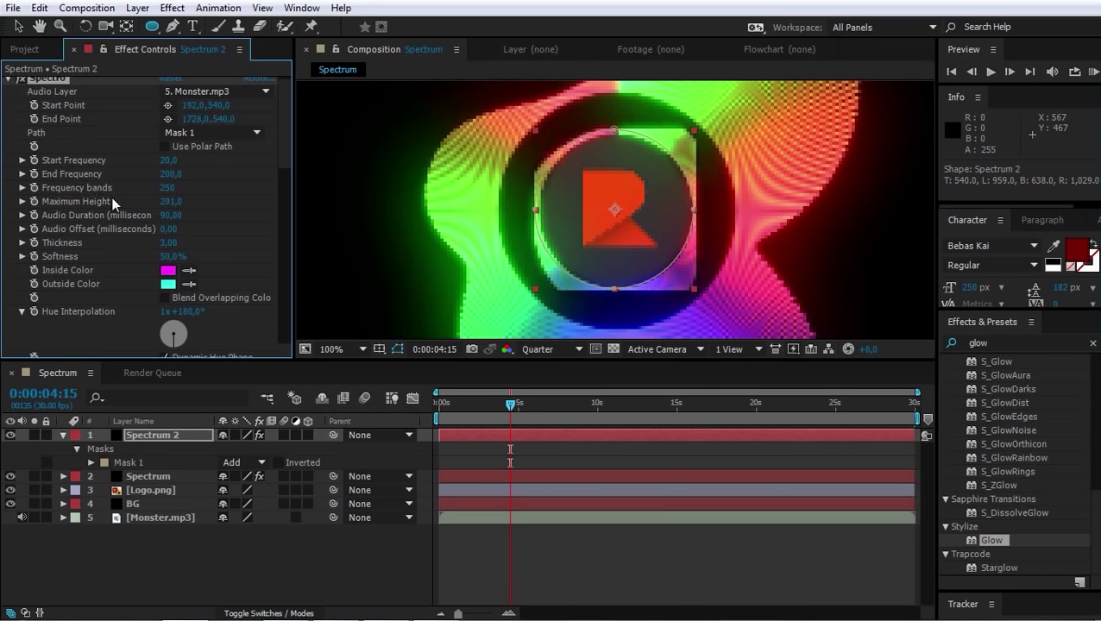
click(168, 204)
key(Return)
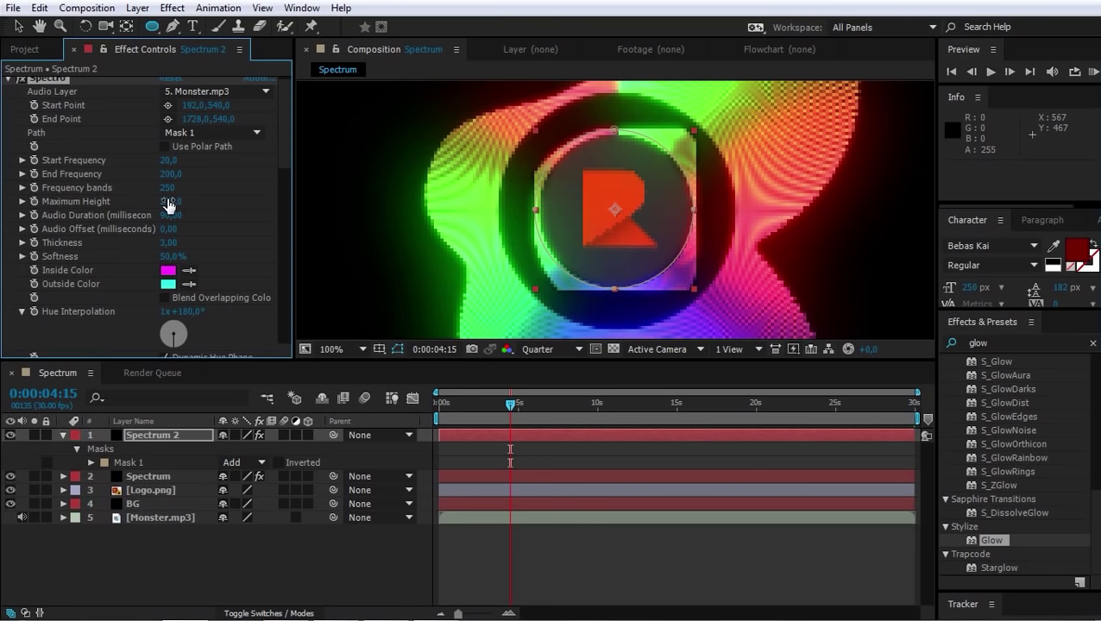
drag(283, 144, 283, 236)
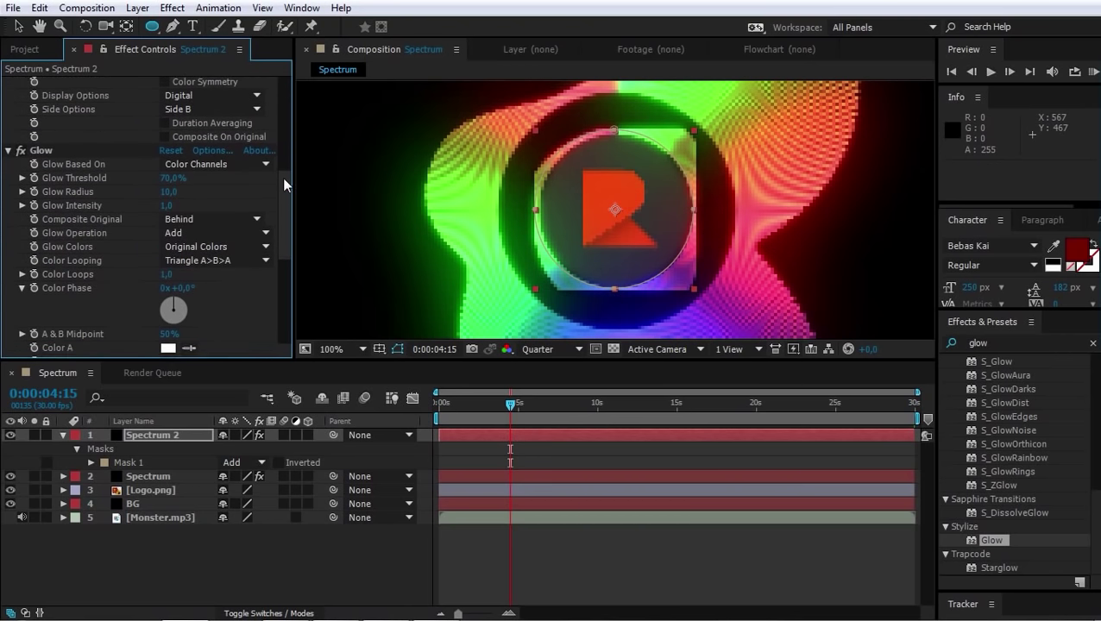
scroll(259, 172, up, 3)
click(163, 208)
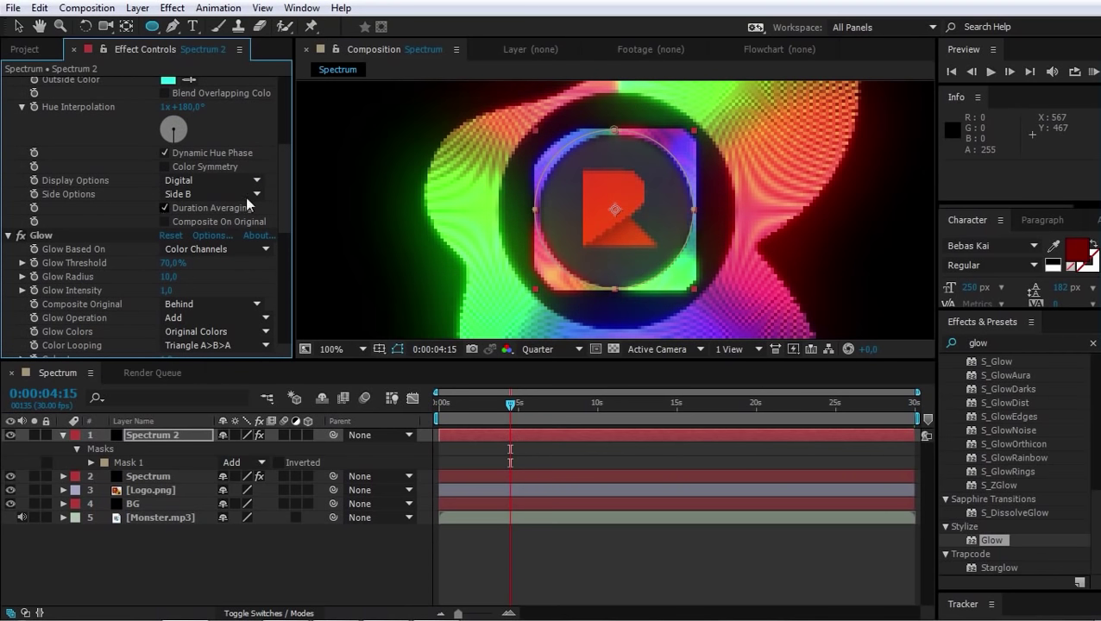
Set Mask 1's expansion to 1000 pixels and the spectrum's Maximum Height to 200
click(90, 462)
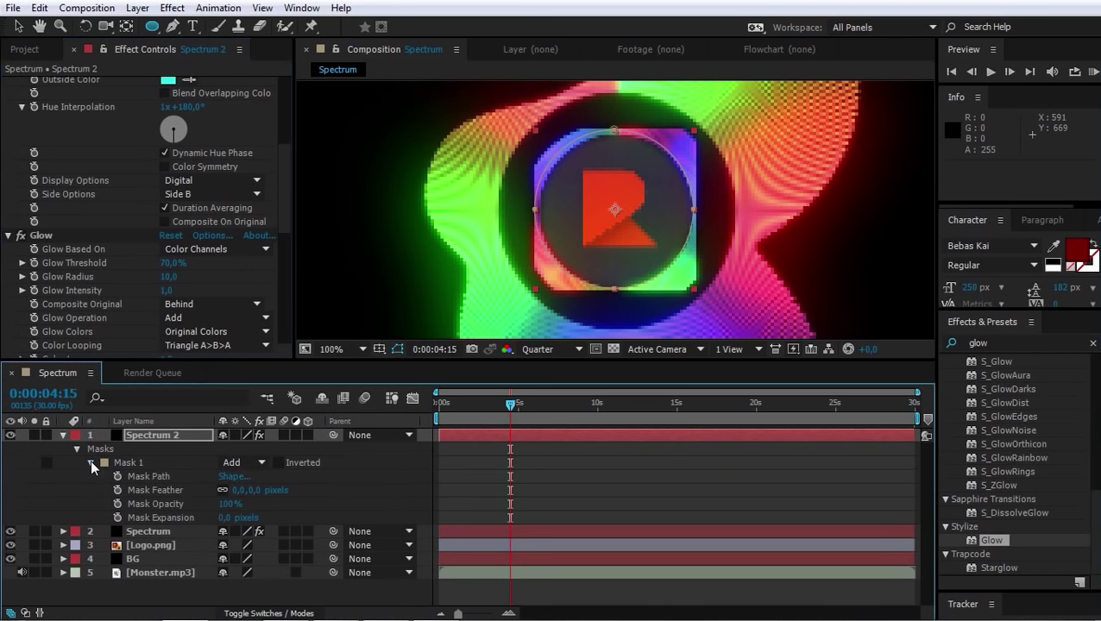
click(229, 518)
text(1000)
key(Return)
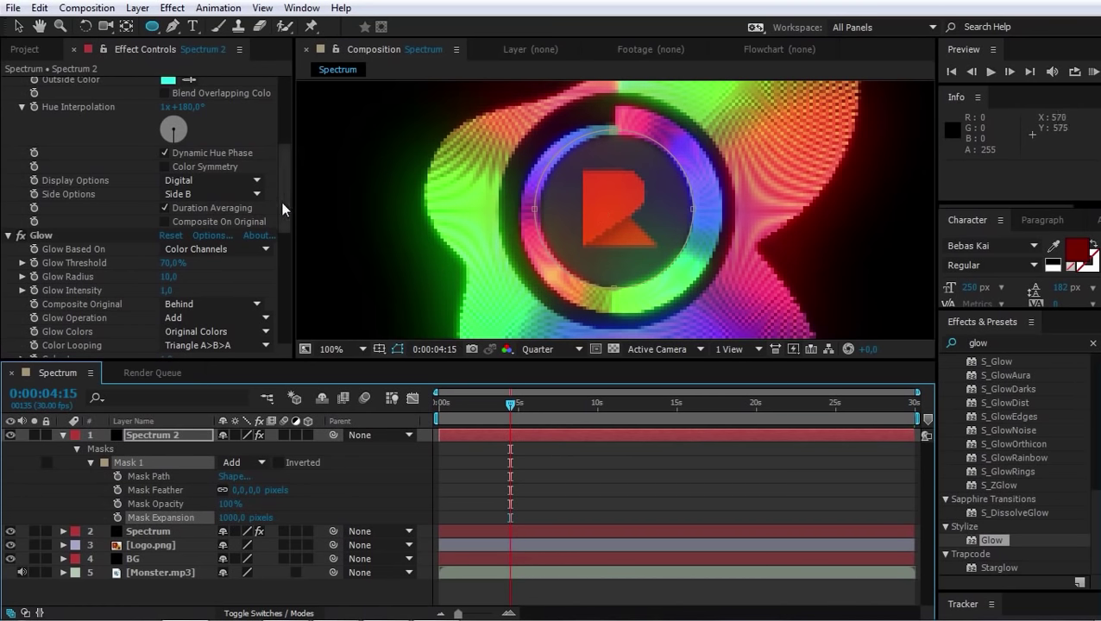
drag(283, 209, 283, 158)
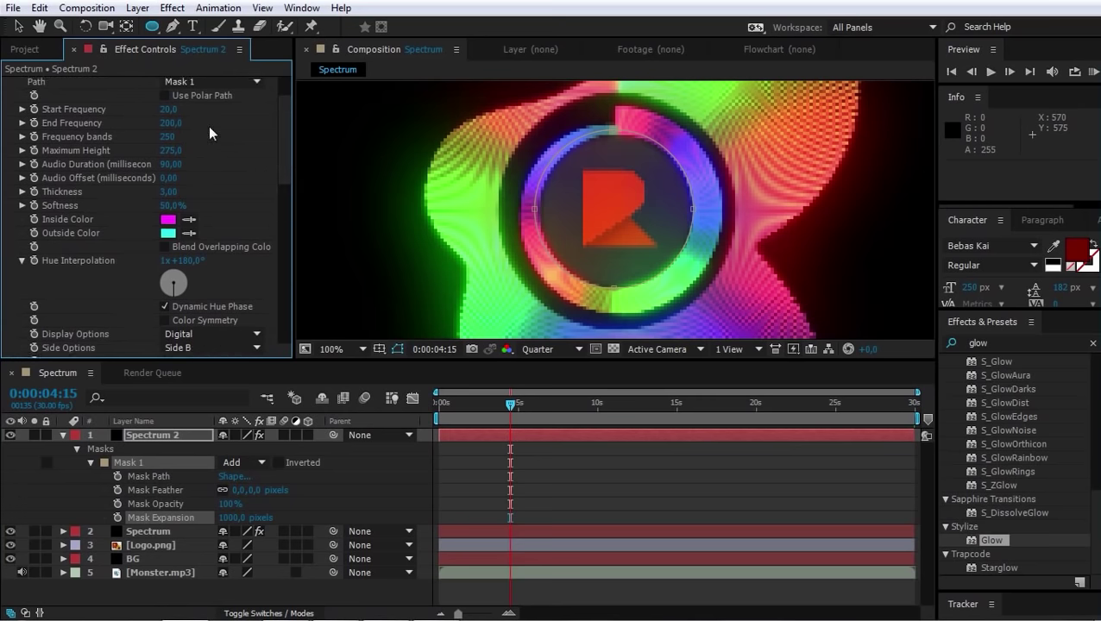
drag(170, 156, 164, 152)
click(164, 152)
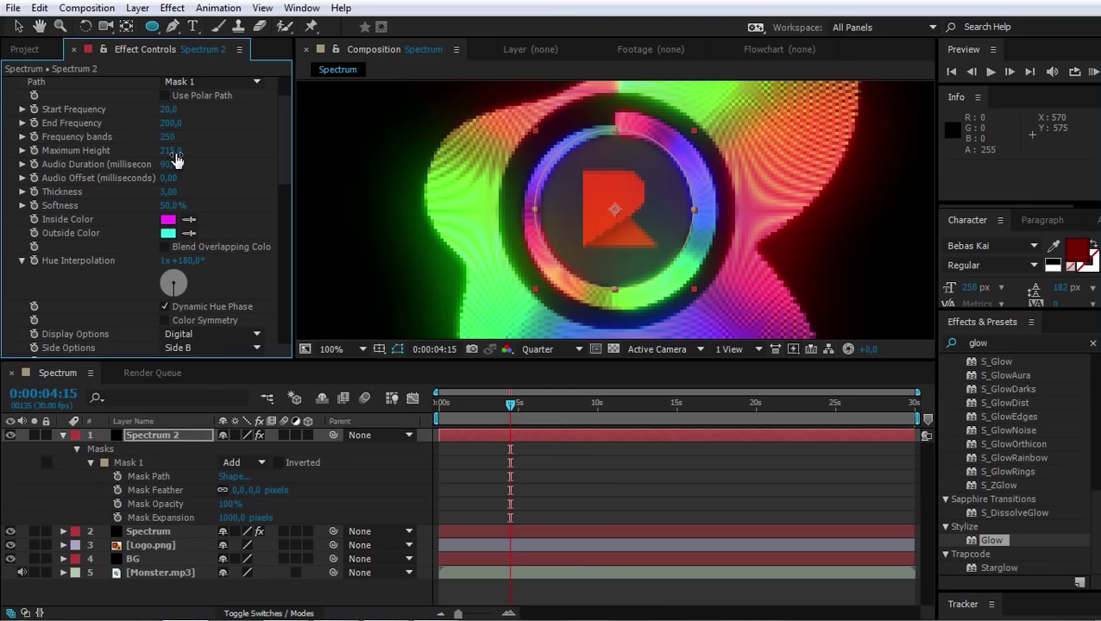
text(20)
key(Return)
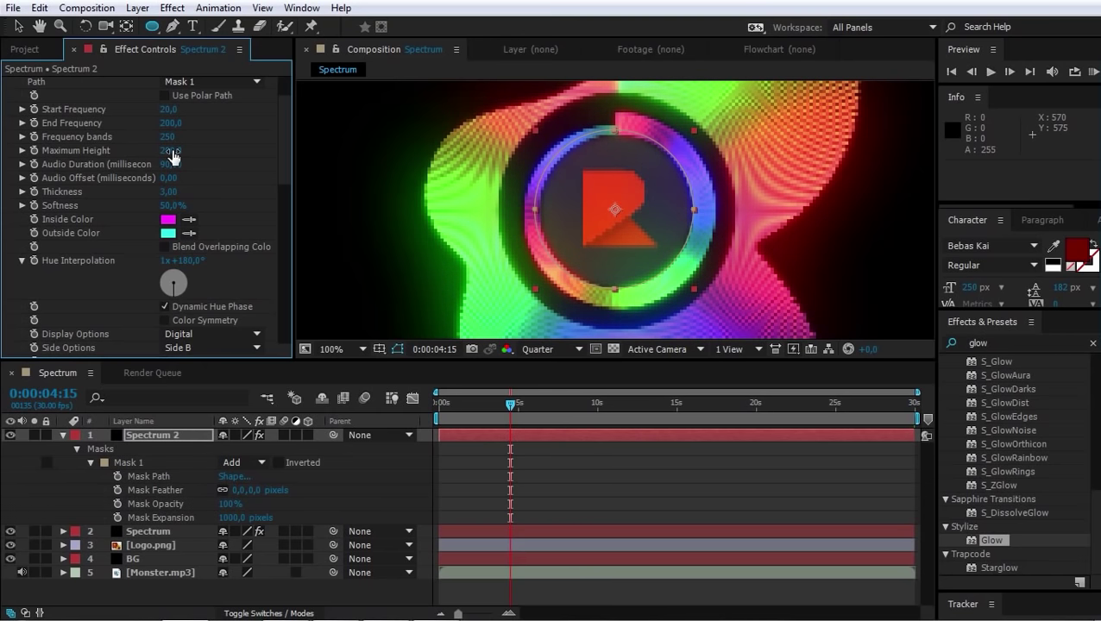
Set Spectrum and Spectrum 2 to the Add blending mode, then deselect and collapse them
click(265, 614)
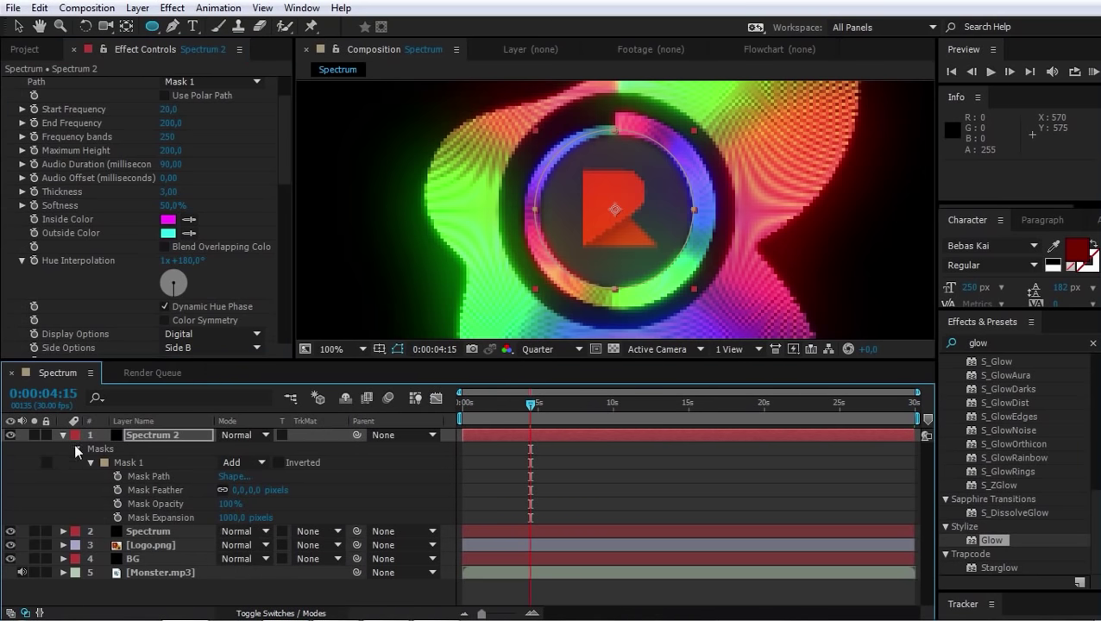
click(146, 534)
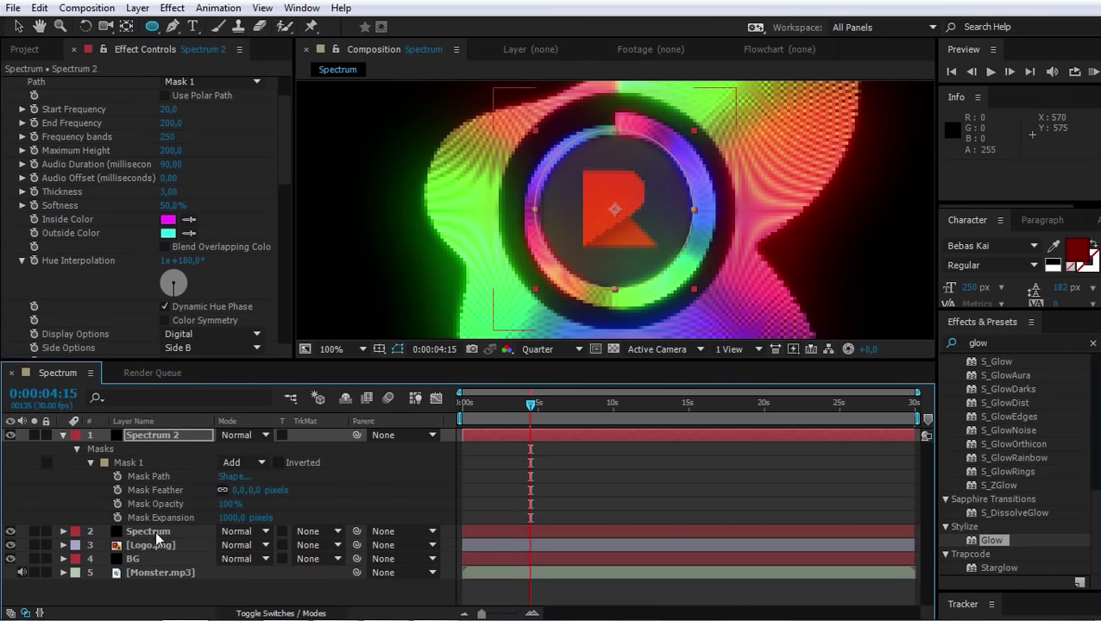
ctrl+click(155, 531)
click(261, 435)
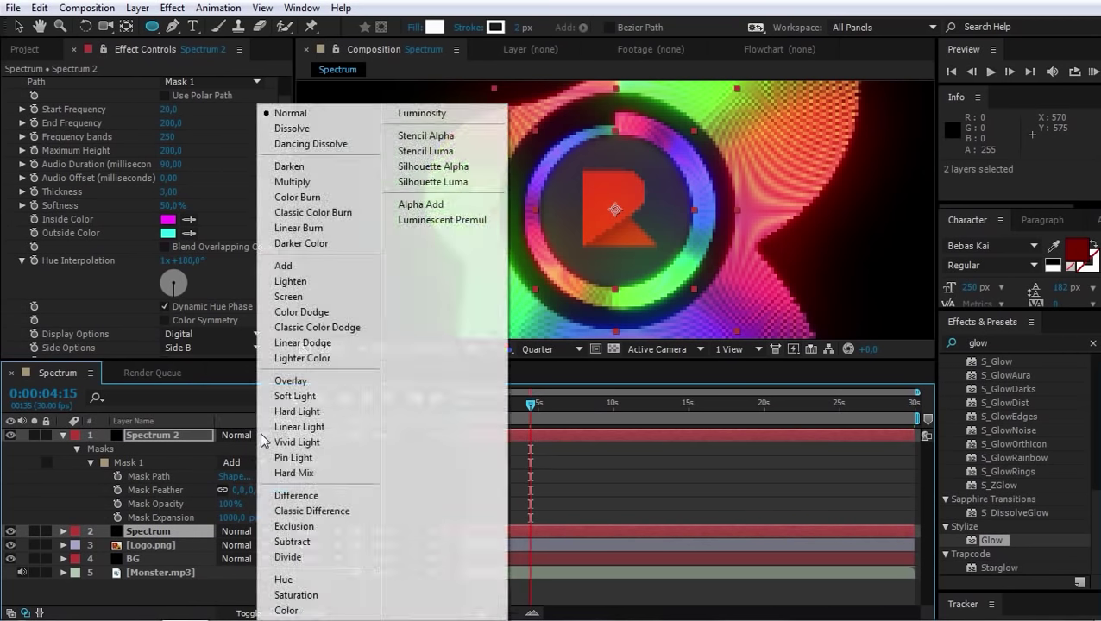
click(296, 269)
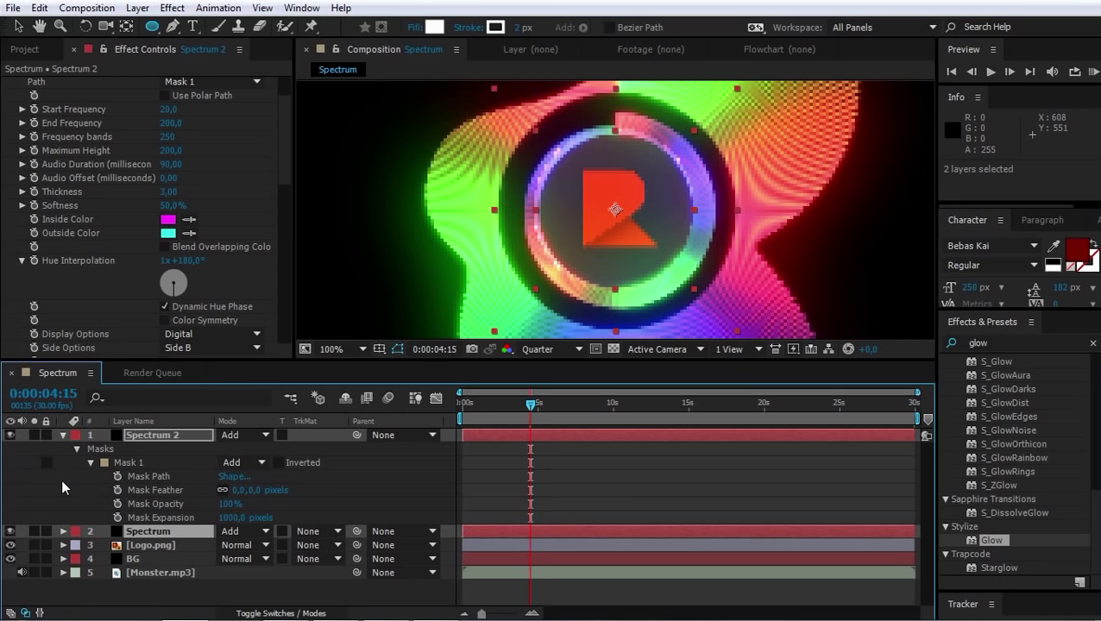
click(61, 478)
click(62, 434)
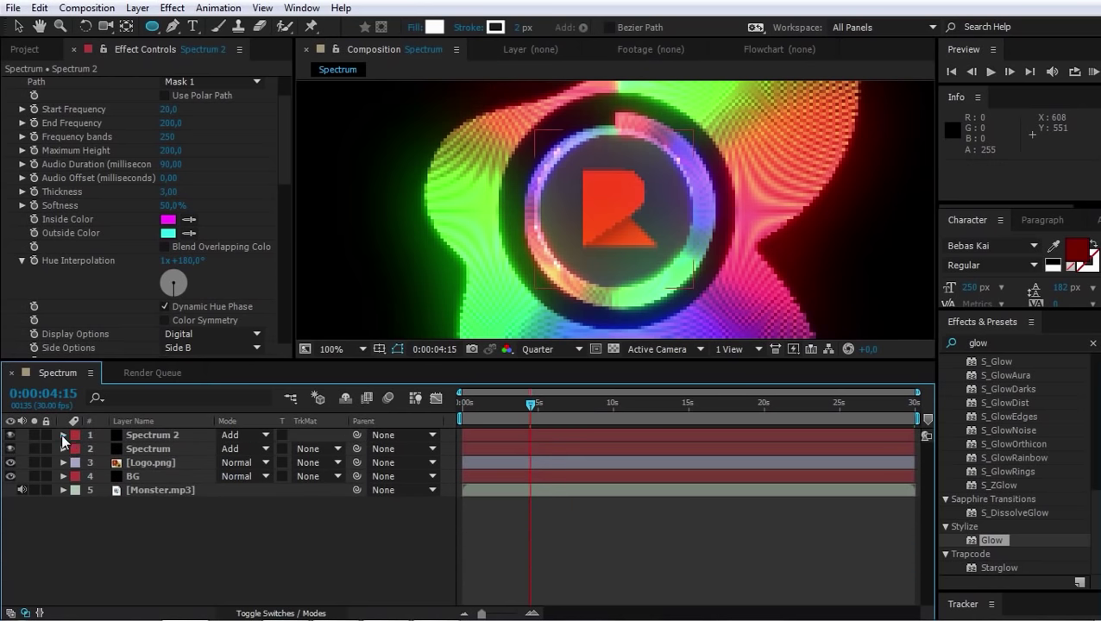
Convert Monster.mp3 audio to keyframes, creating the Audio Amplitude layer, and select its Left Channel effect
click(145, 488)
right_click(145, 489)
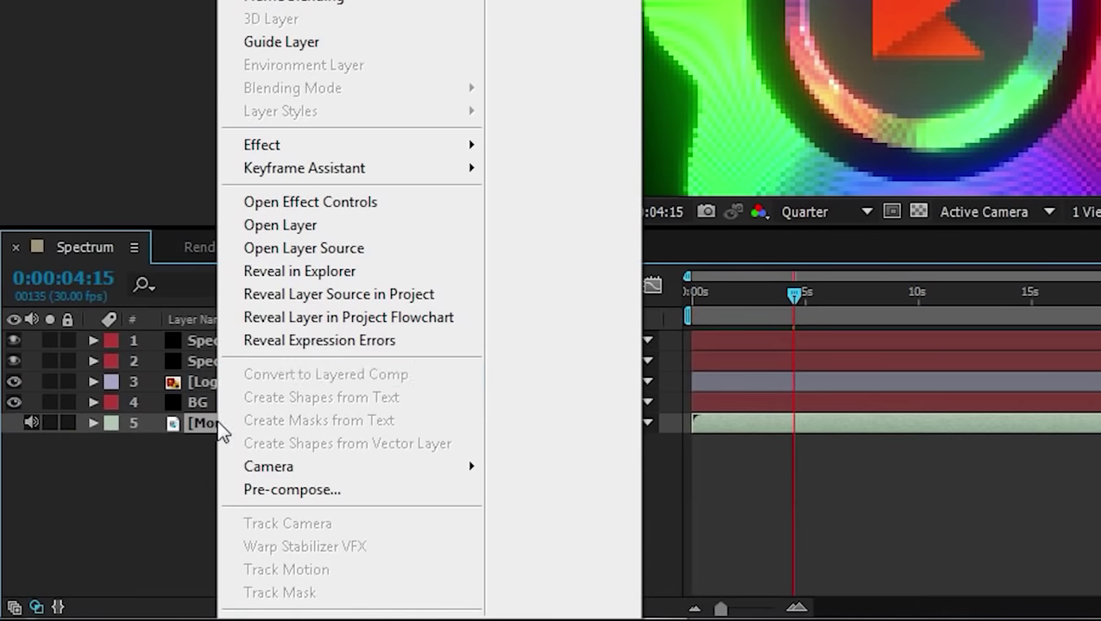
mouse_move(306, 173)
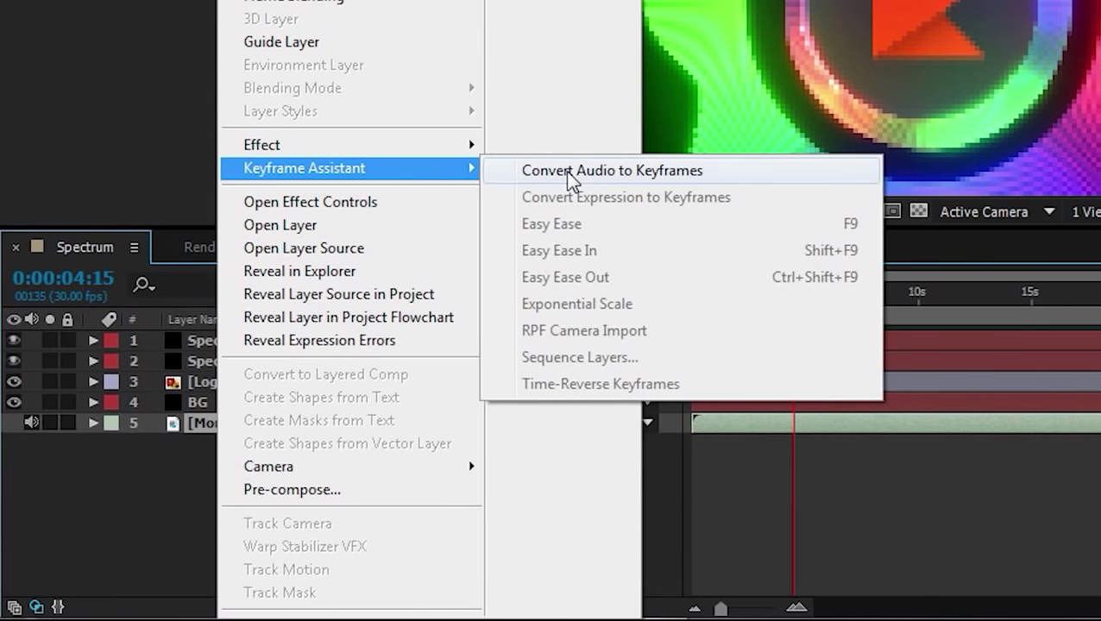
click(643, 171)
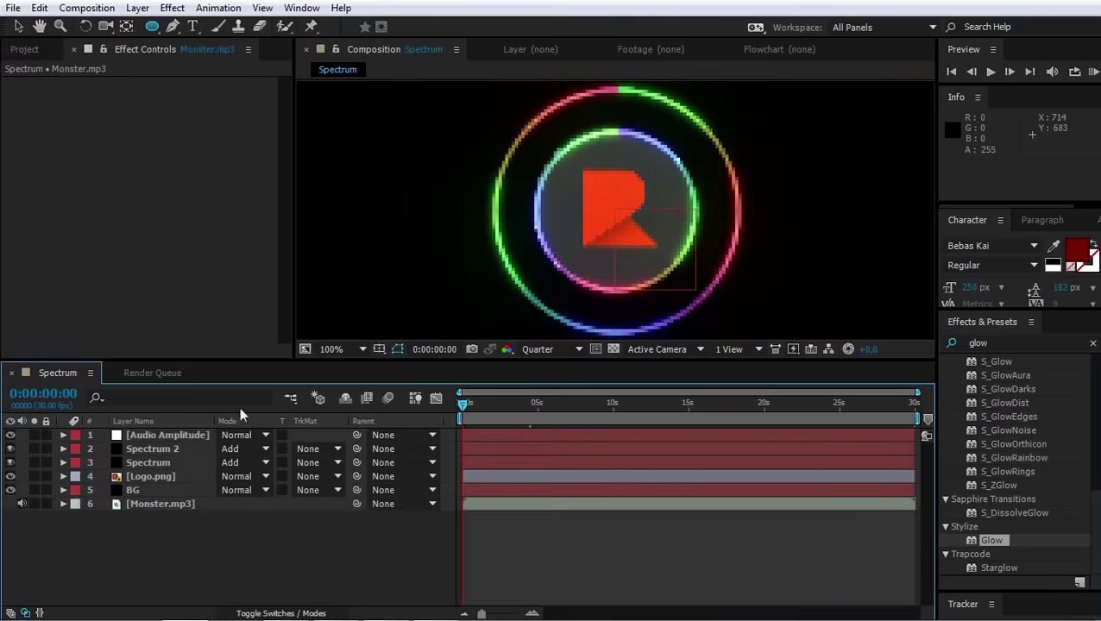
click(163, 434)
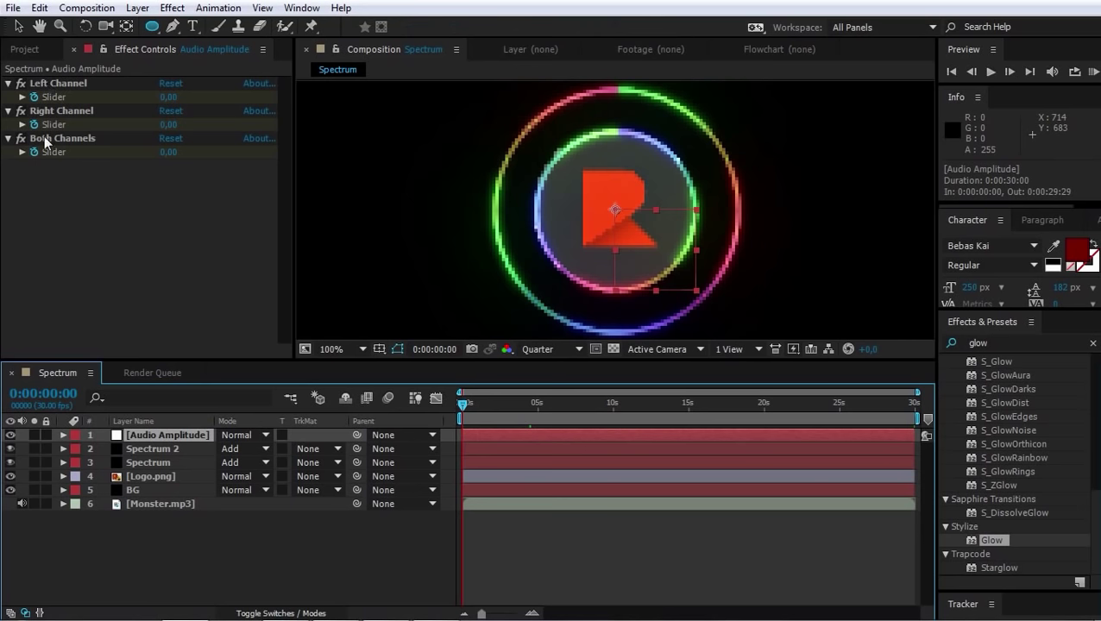
click(44, 82)
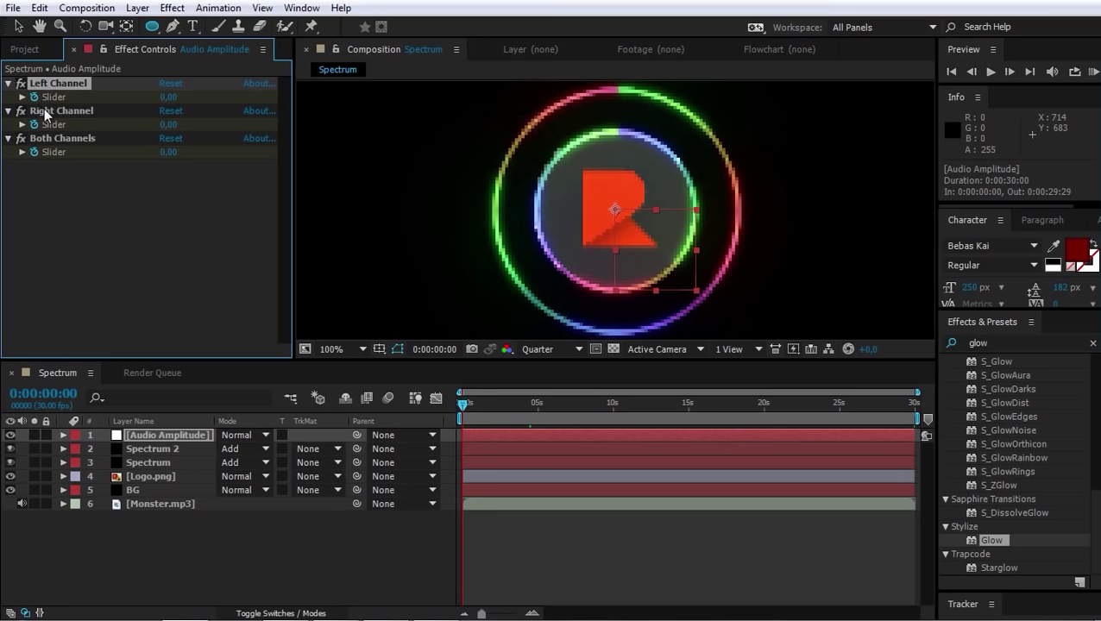
Delete the Left and Right Channel effects, leaving Both Channels selected
shift+click(44, 110)
key(Delete)
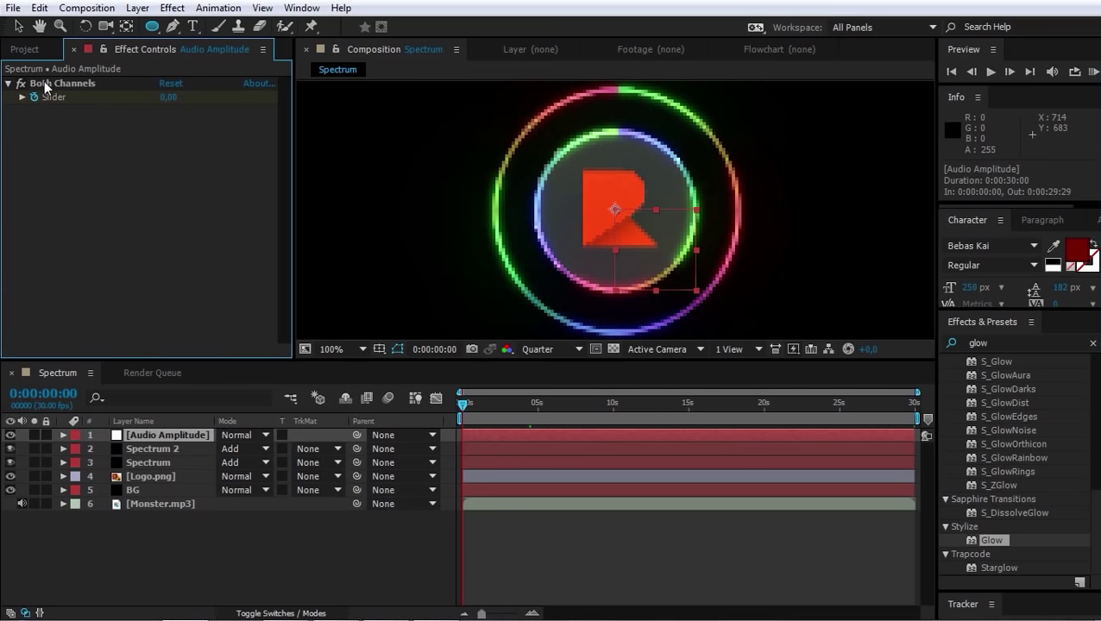
click(45, 84)
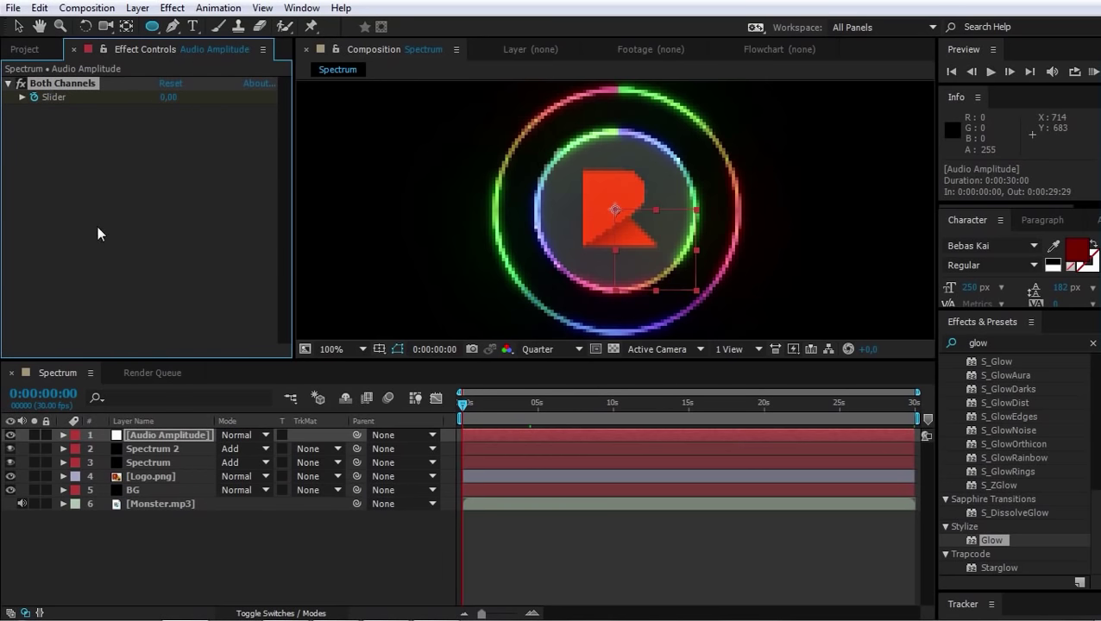
Inspect the Both Channels Slider's audio-driven values in the Graph Editor
click(64, 435)
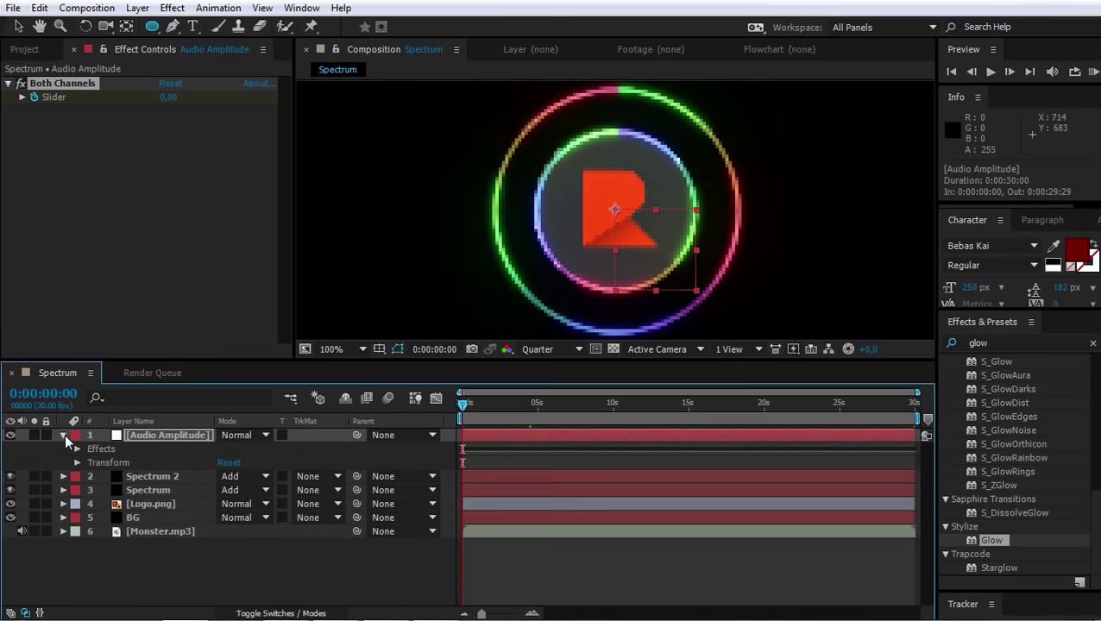
click(78, 448)
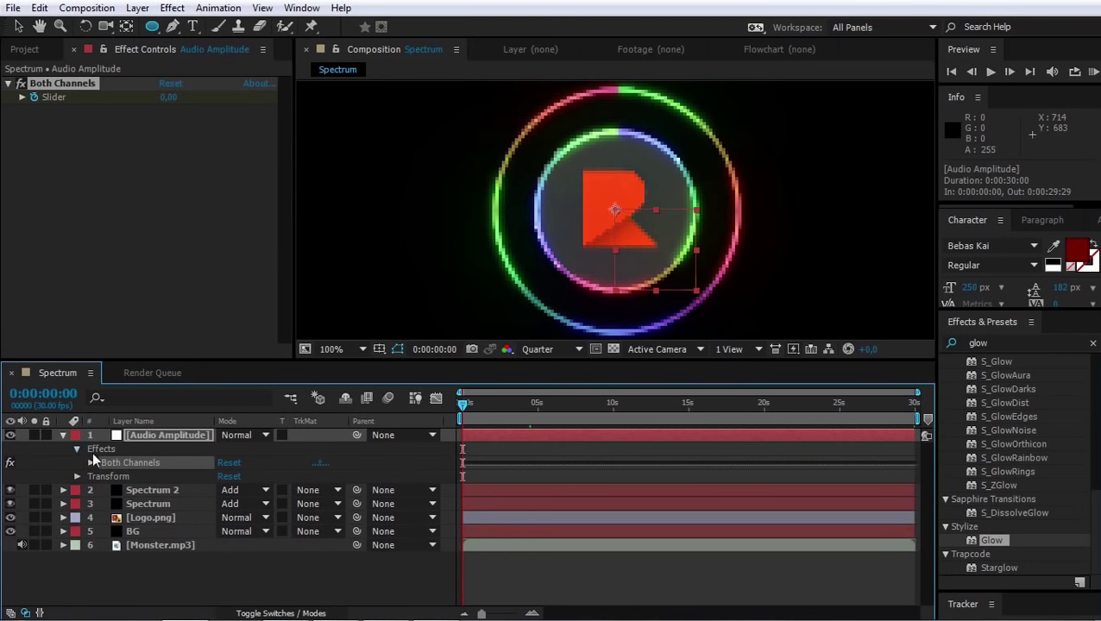
click(90, 462)
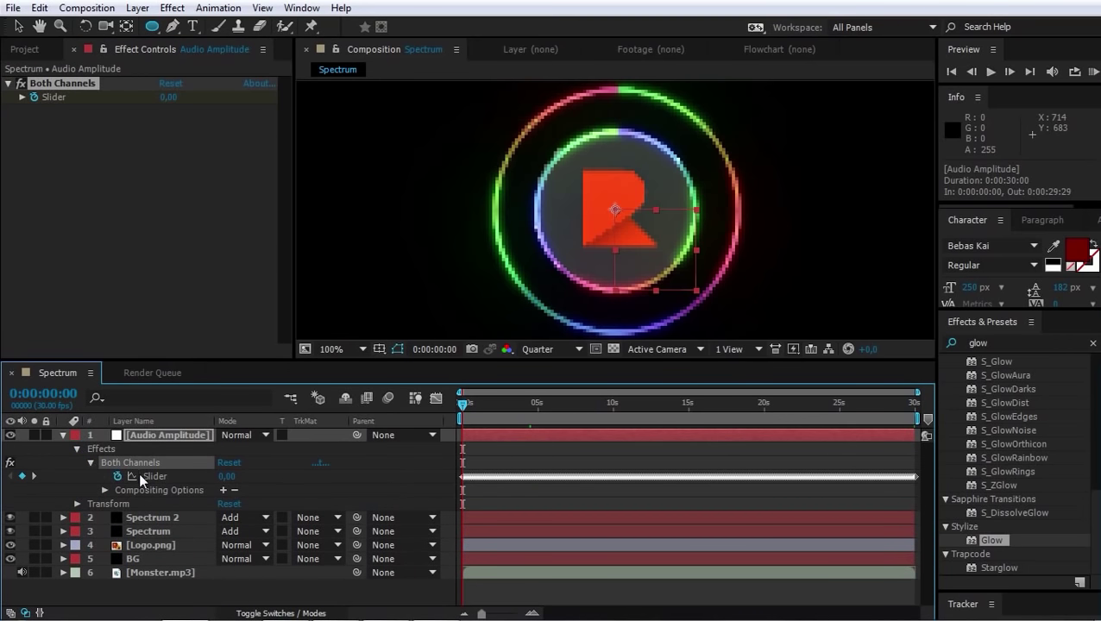
click(155, 473)
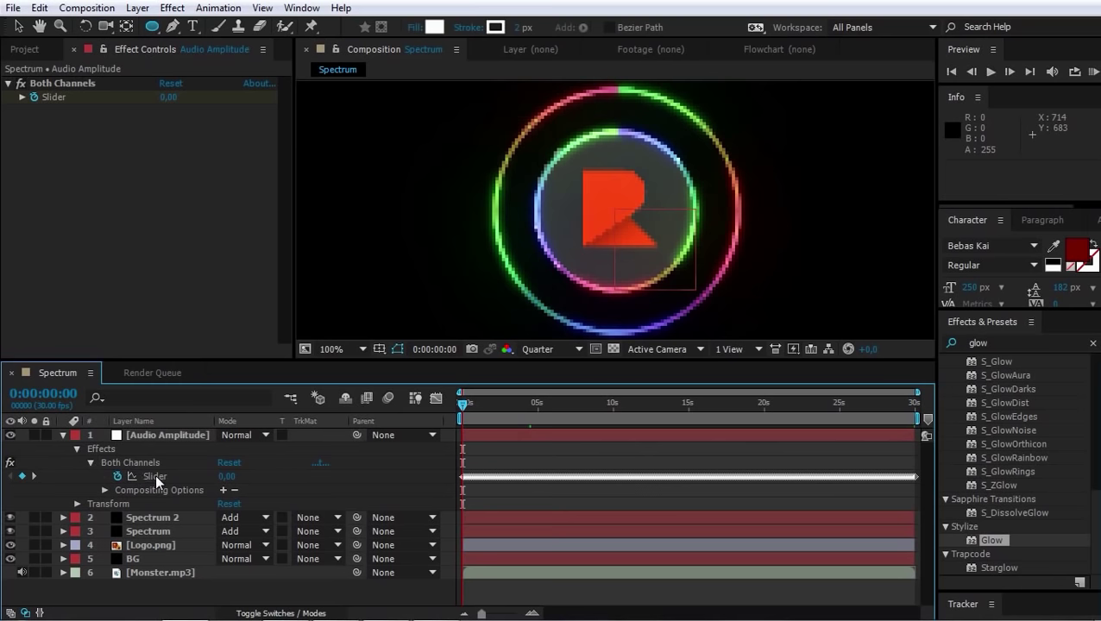
click(440, 401)
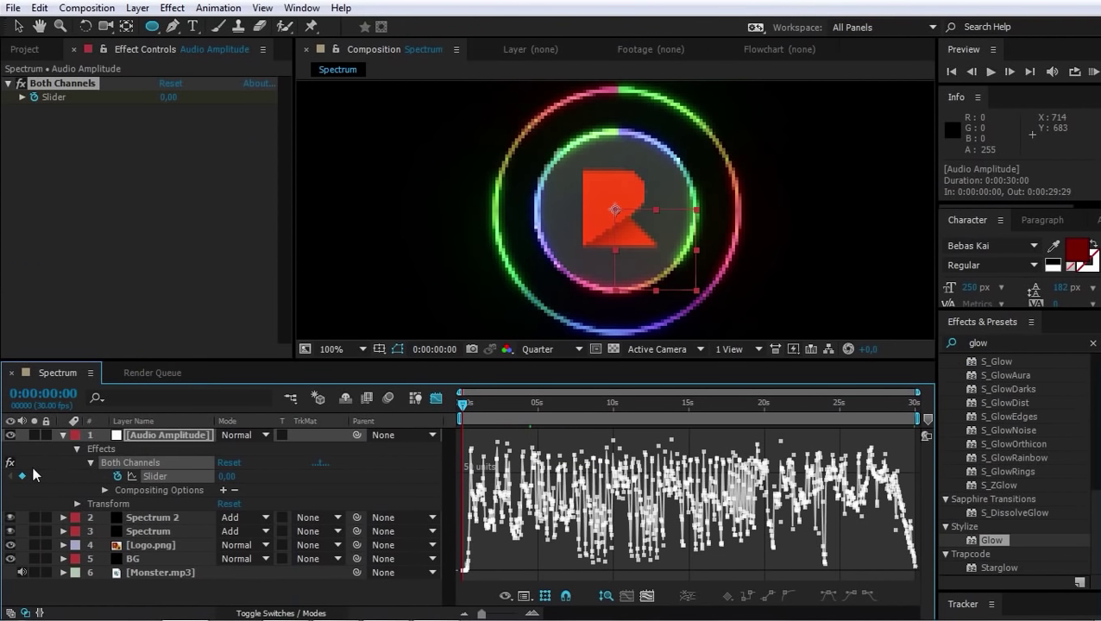
Collapse the Audio Amplitude layer and move the playhead to 0:00:03:15
click(62, 435)
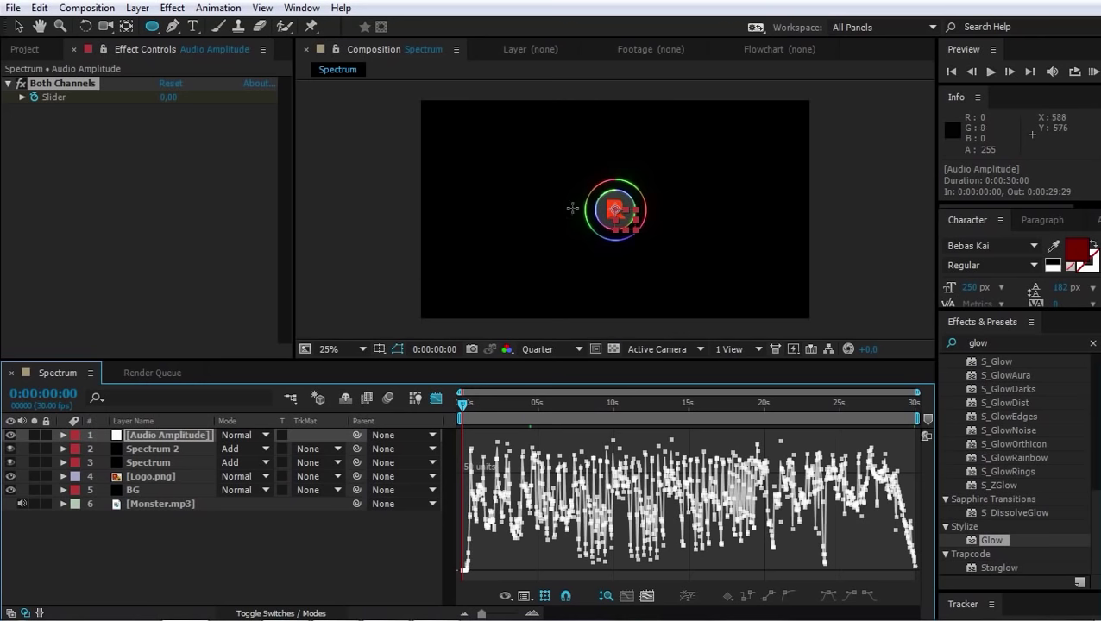
click(236, 558)
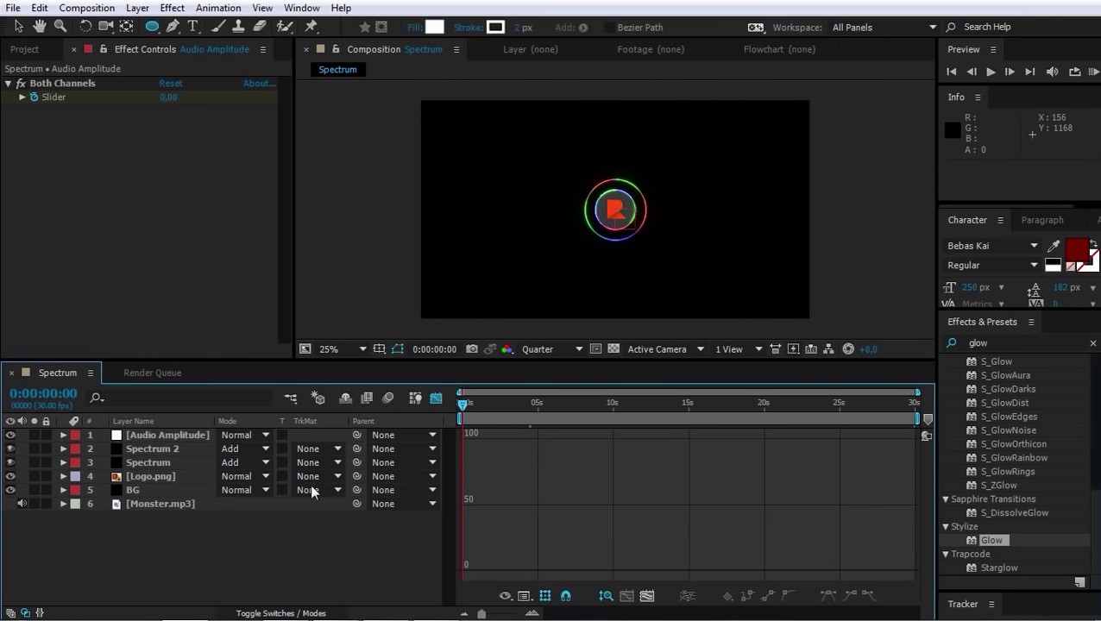
click(427, 402)
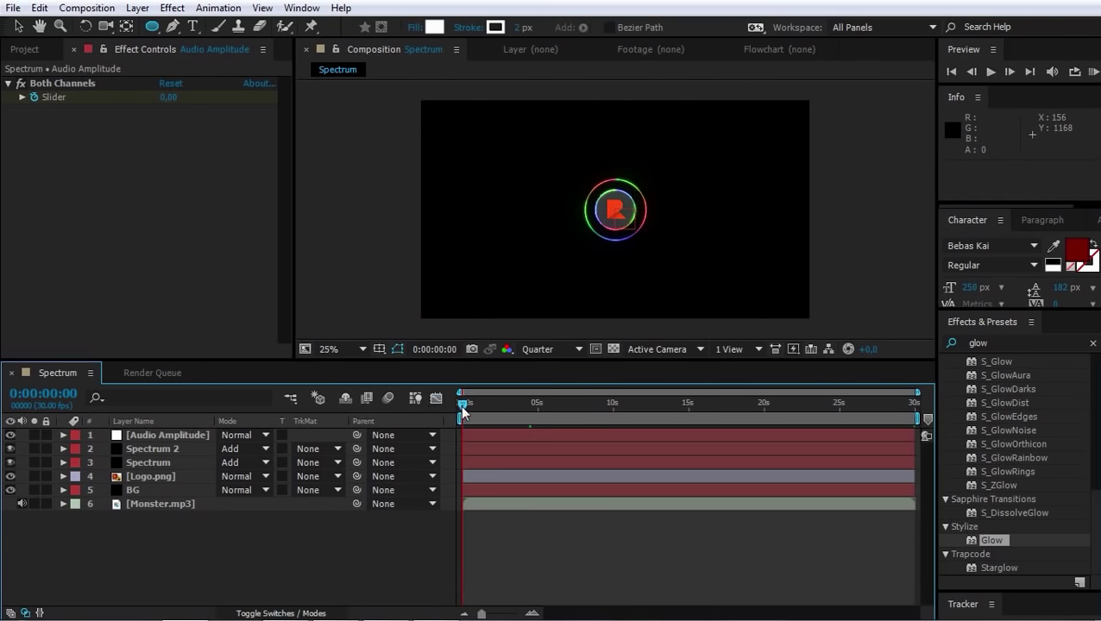
drag(462, 406, 514, 405)
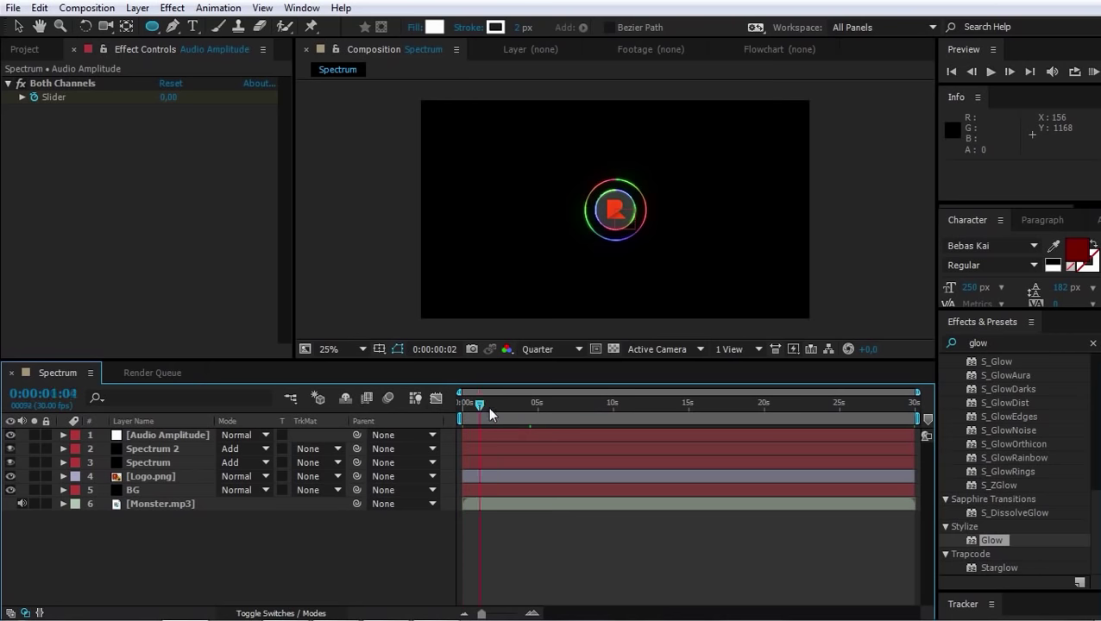
Create a new solid layer named particulas
right_click(229, 547)
mouse_move(377, 377)
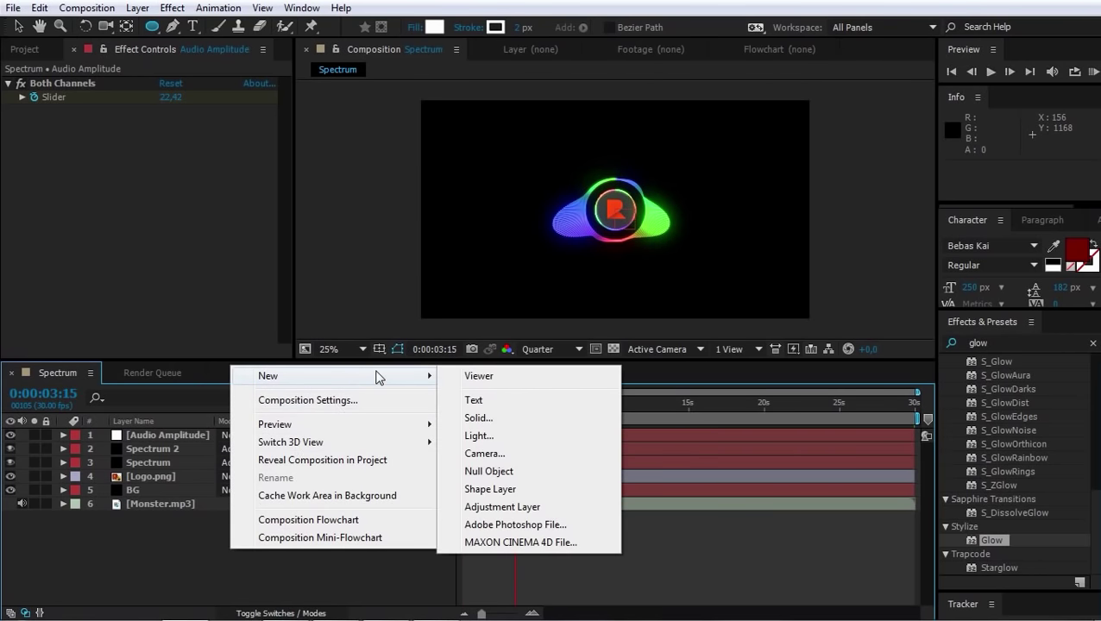
click(478, 419)
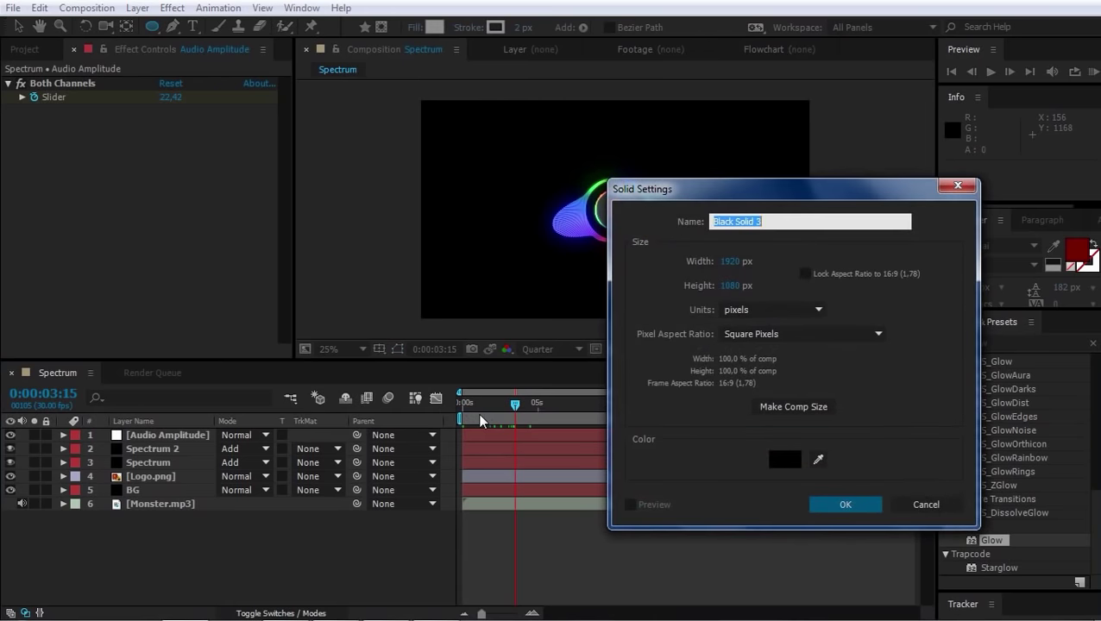
text(particulas)
key(Return)
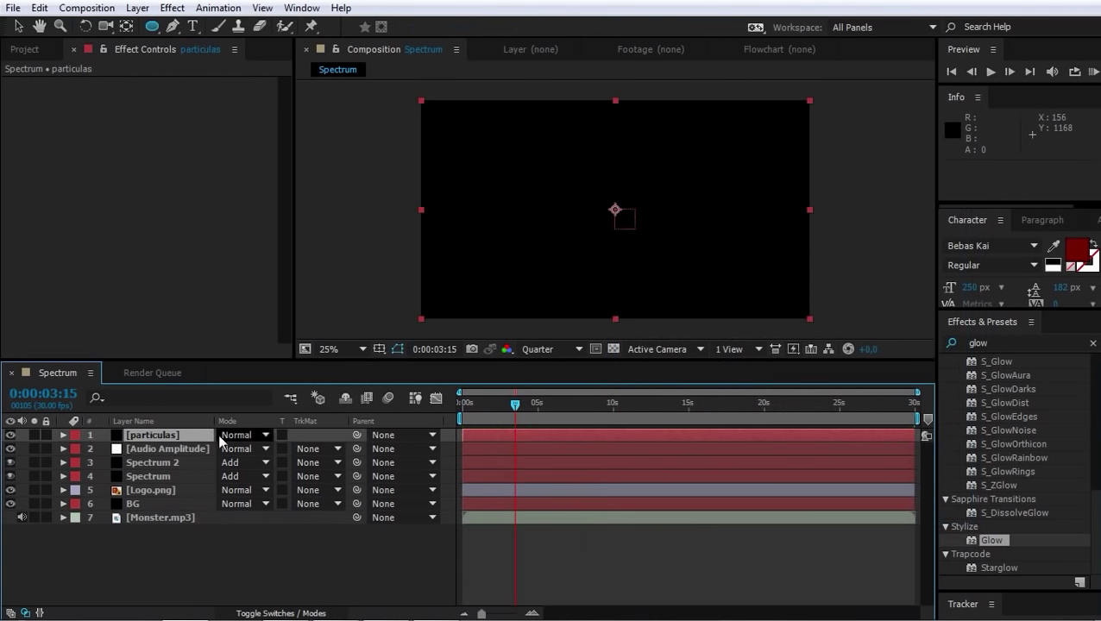
Apply Trapcode Particular to the particulas layer
right_click(161, 437)
mouse_move(278, 308)
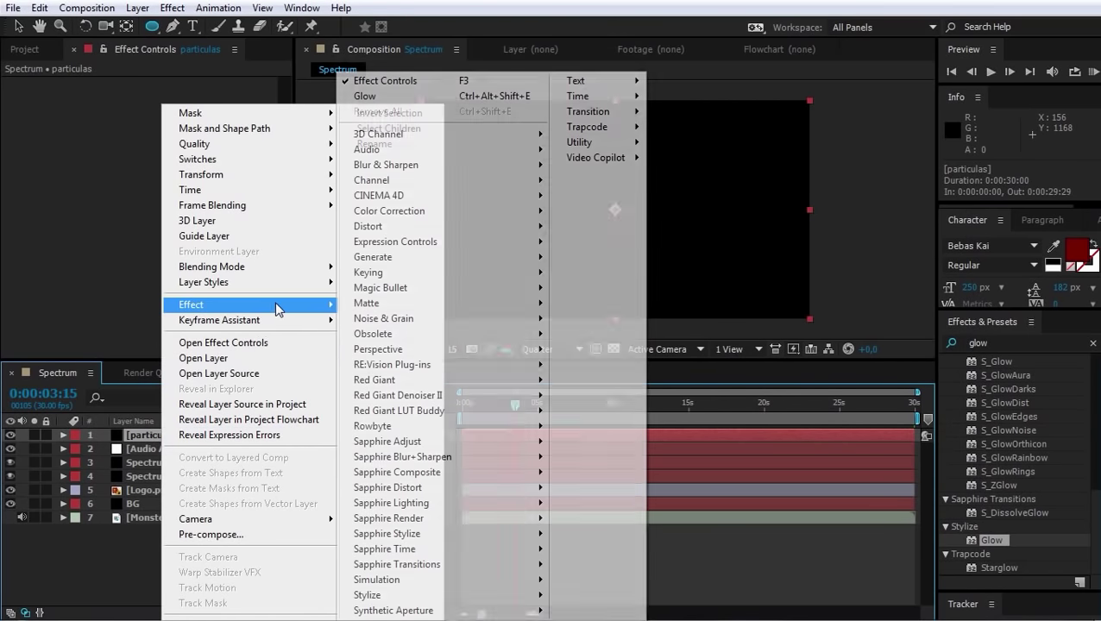
mouse_move(518, 135)
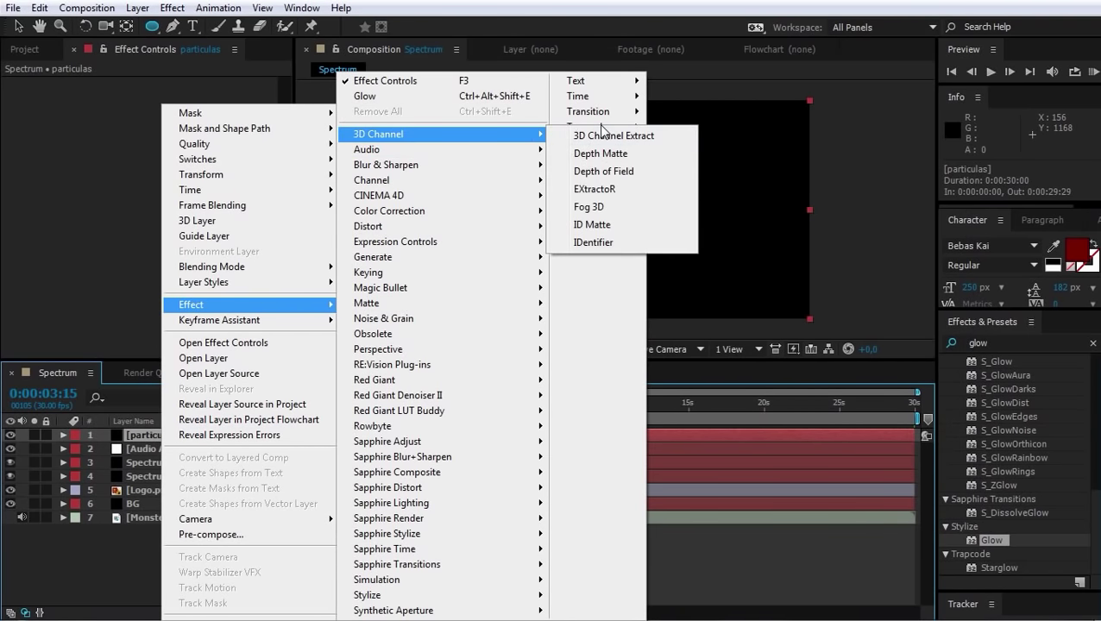
mouse_move(604, 128)
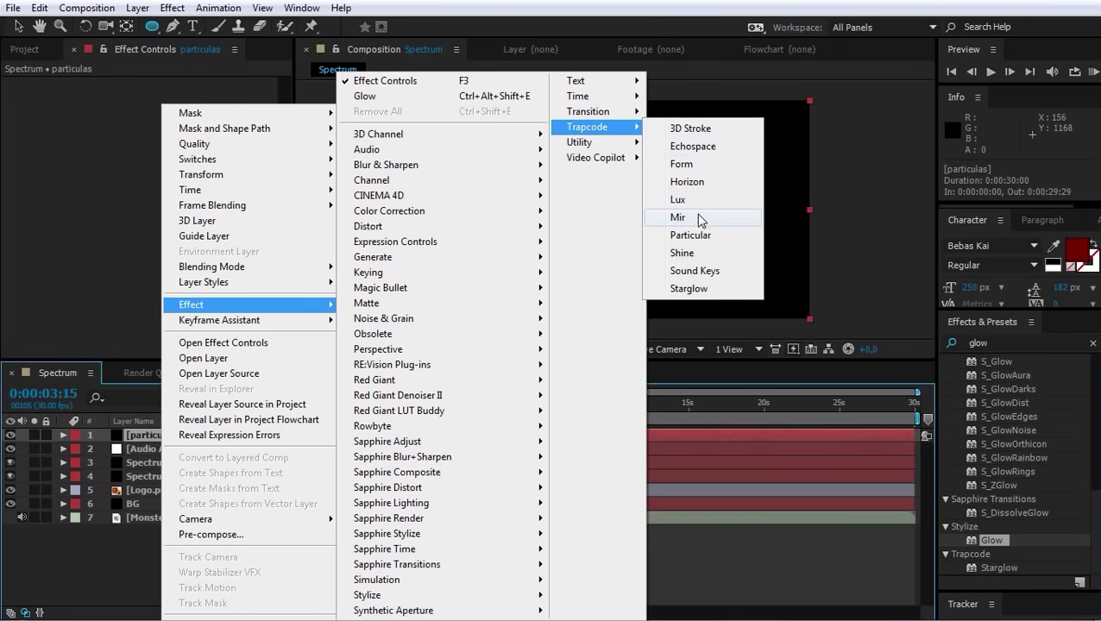
click(689, 238)
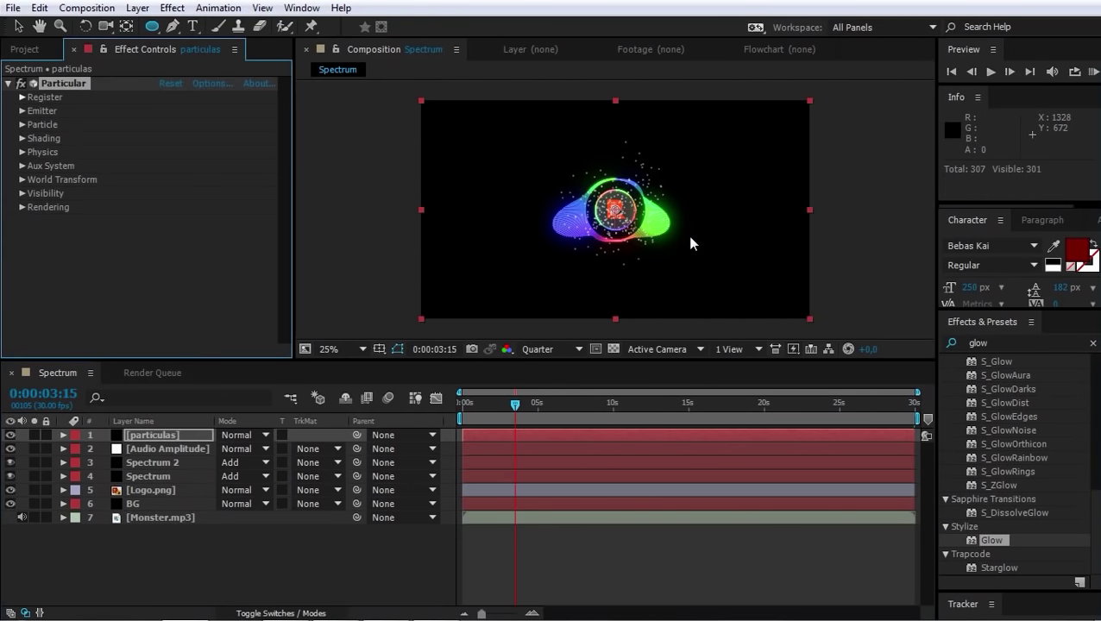
Set Particular's Particles/sec to 120, solo the particulas layer and preview it
click(22, 111)
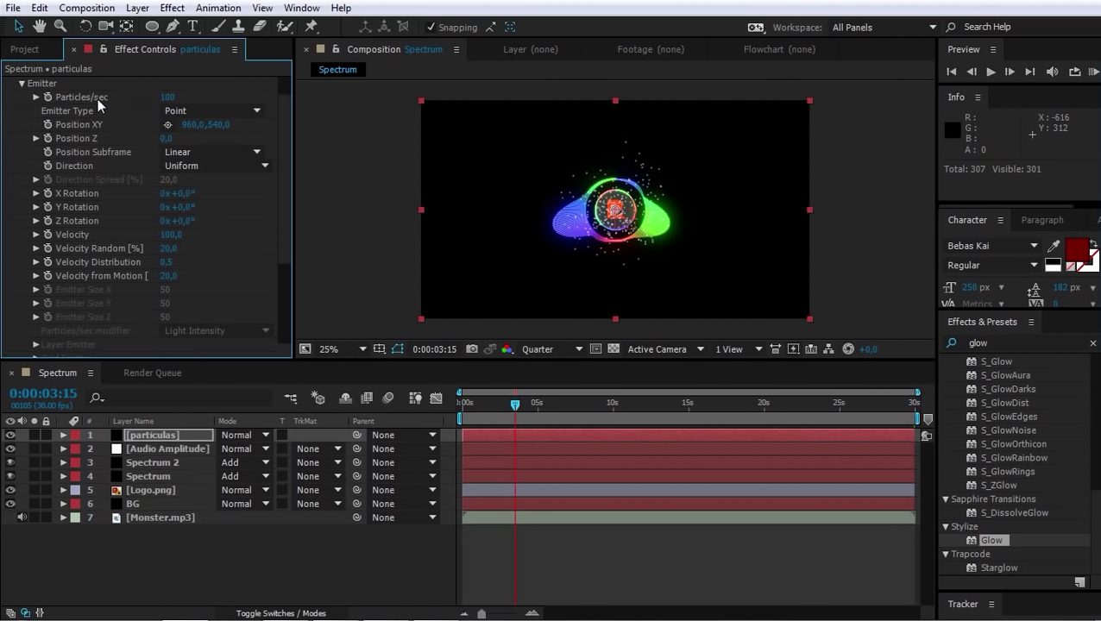
click(167, 96)
text(120)
key(Return)
click(33, 435)
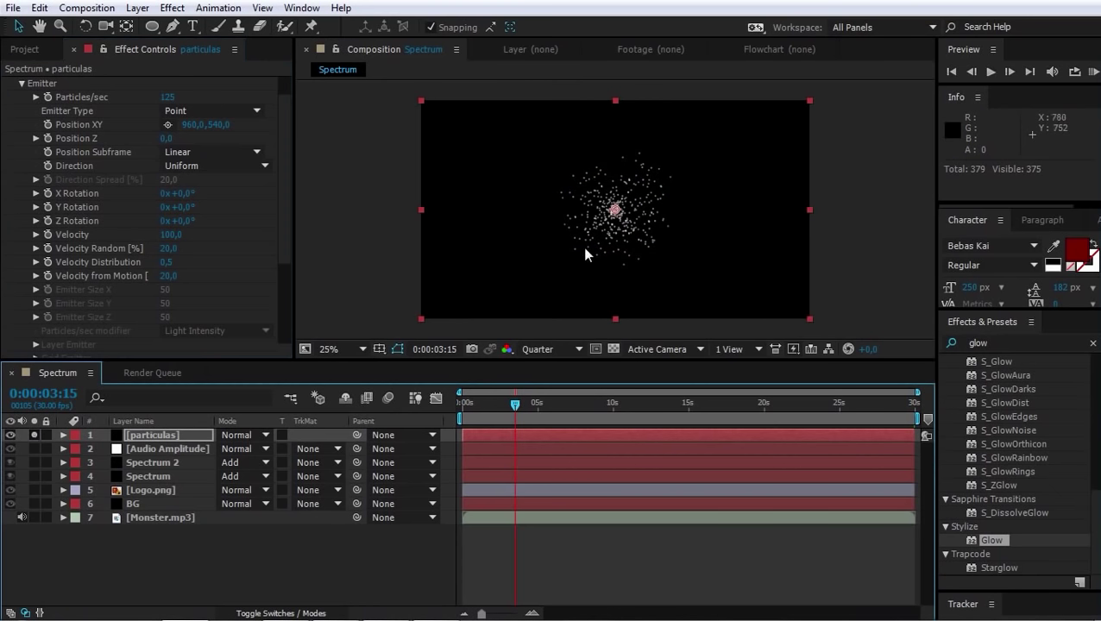
drag(517, 411, 506, 414)
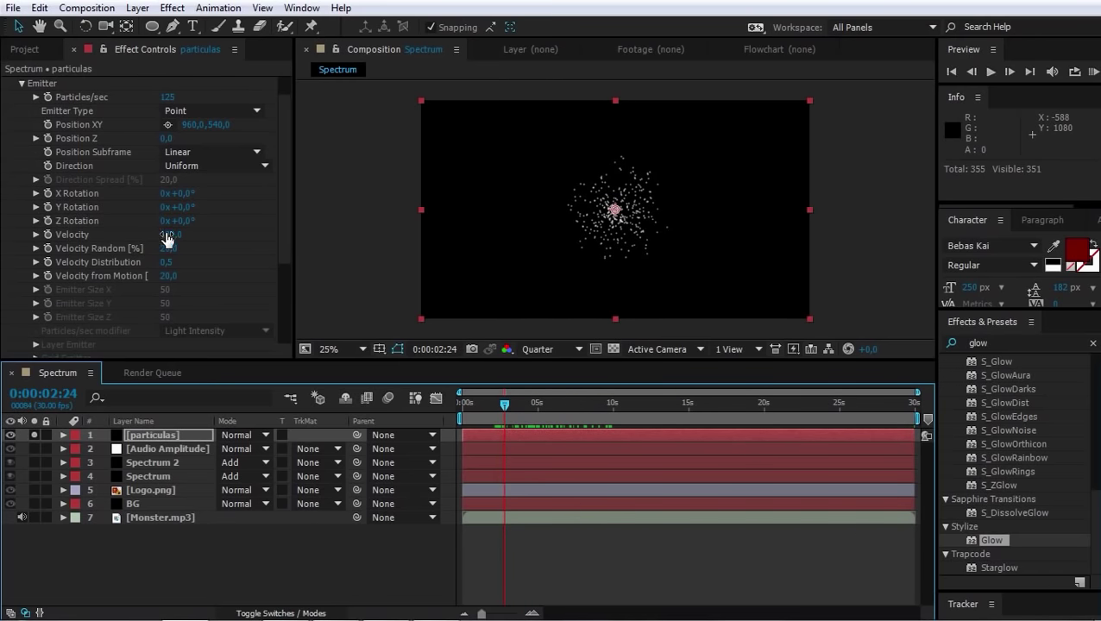
Test emitter Velocity at 0 and higher values, ending with Velocity back at 0
click(167, 233)
text(0)
key(Return)
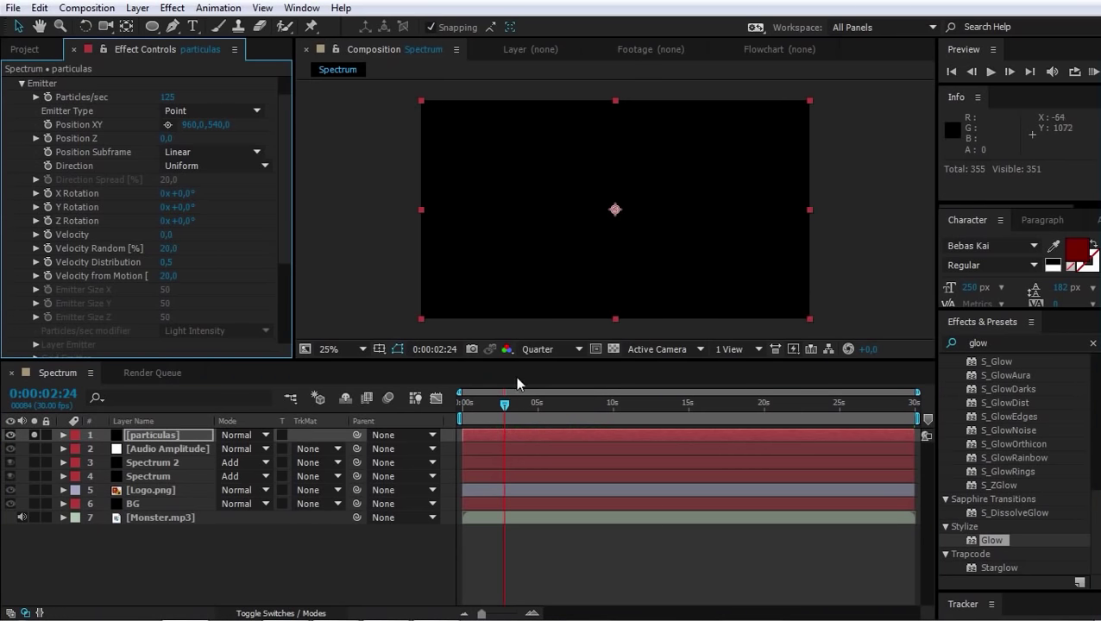
drag(530, 404, 535, 414)
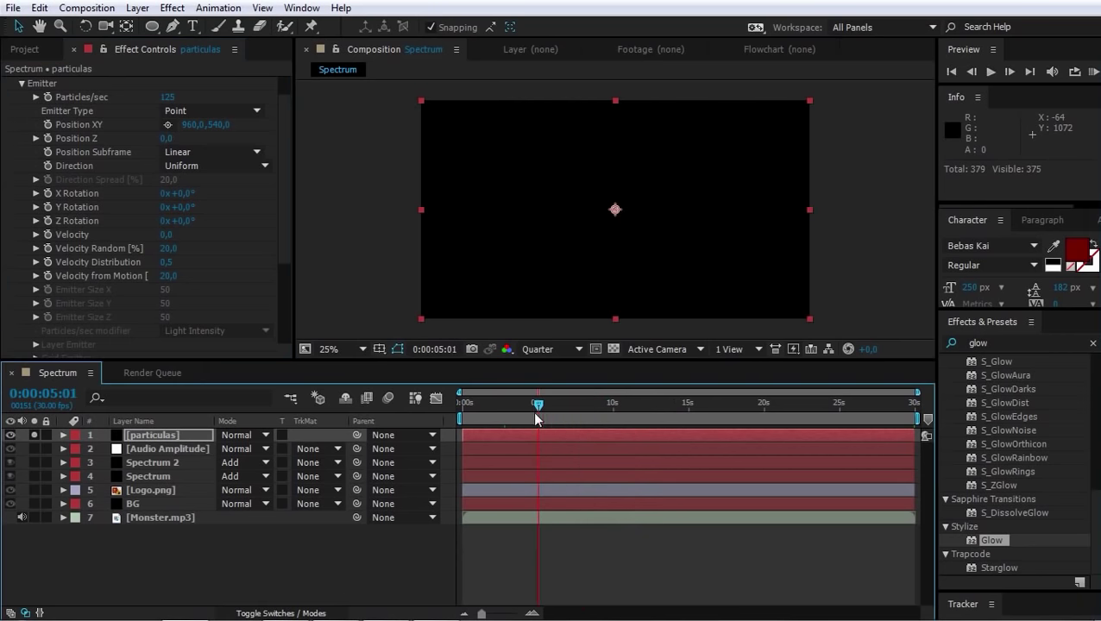
drag(166, 233, 262, 239)
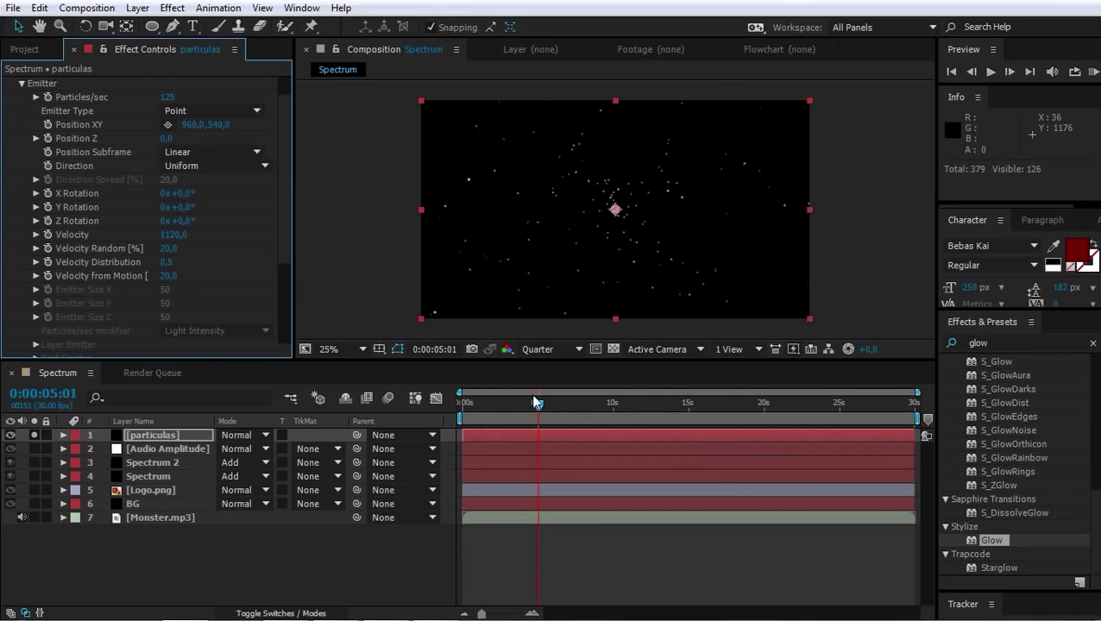
drag(537, 409, 515, 414)
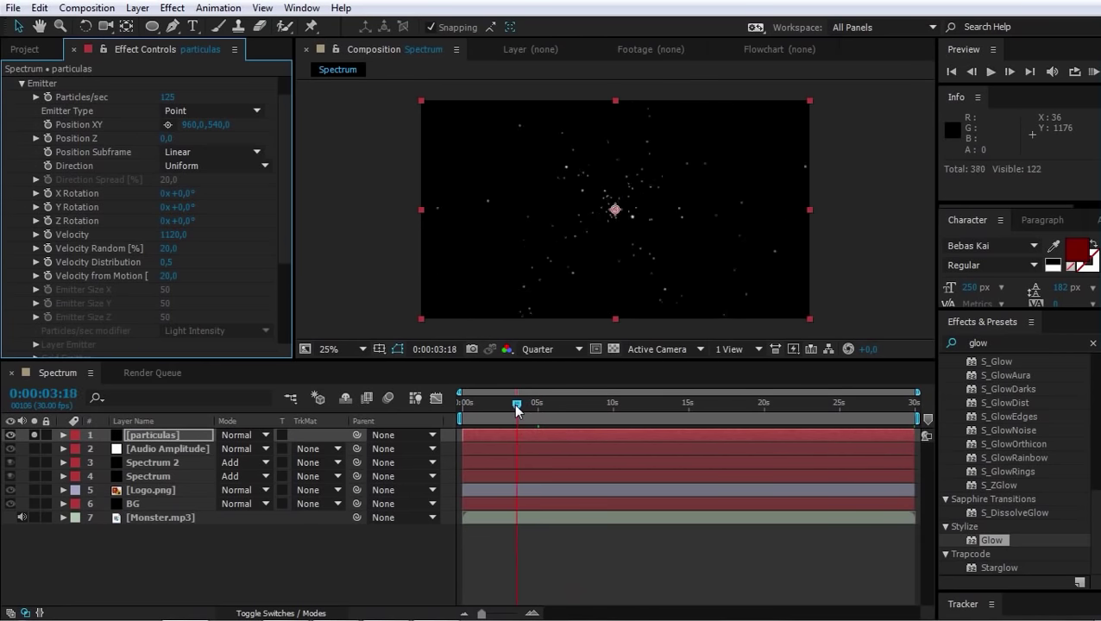
click(173, 234)
text(0)
key(Return)
Enable an expression on Particular's Velocity and reveal the Audio Amplitude layer's effects in the timeline
alt+click(48, 234)
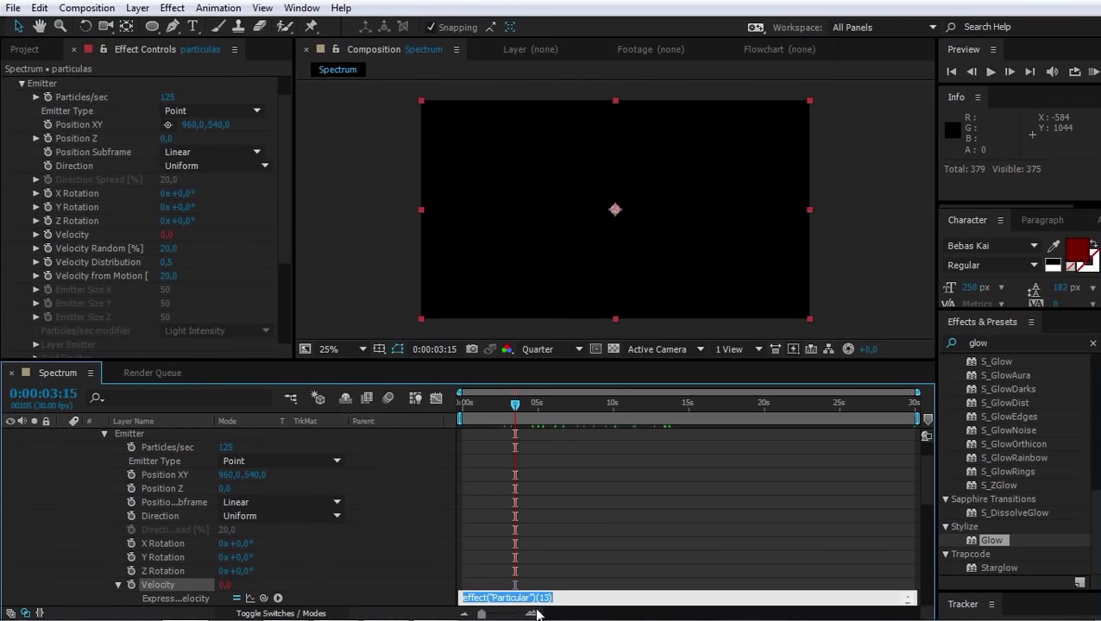
drag(514, 359, 507, 94)
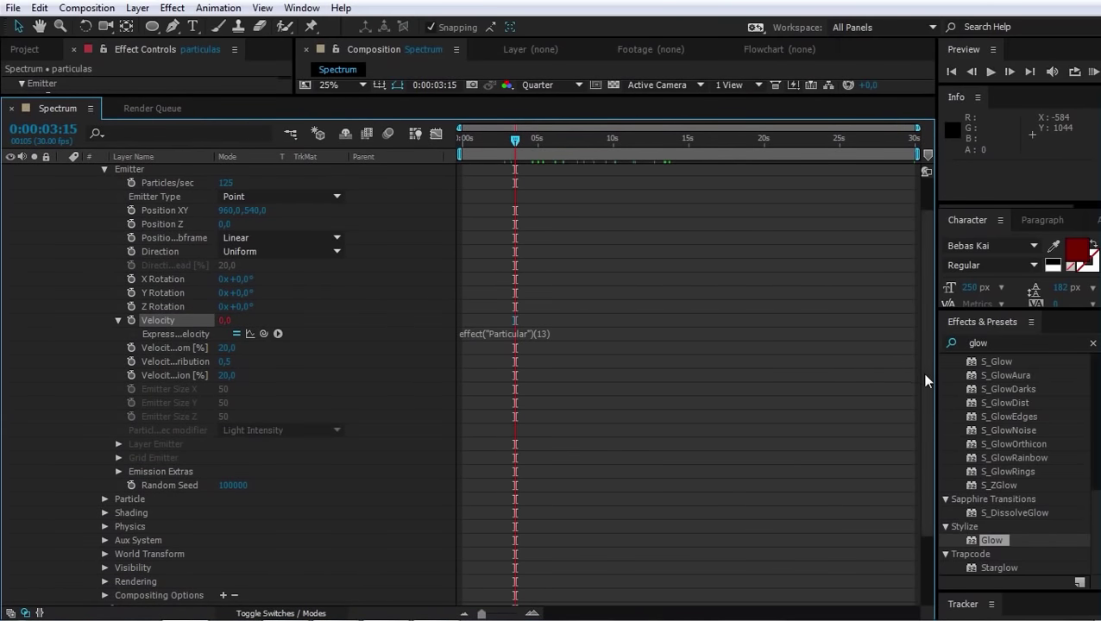
scroll(922, 373, down, 5)
scroll(927, 445, down, 1)
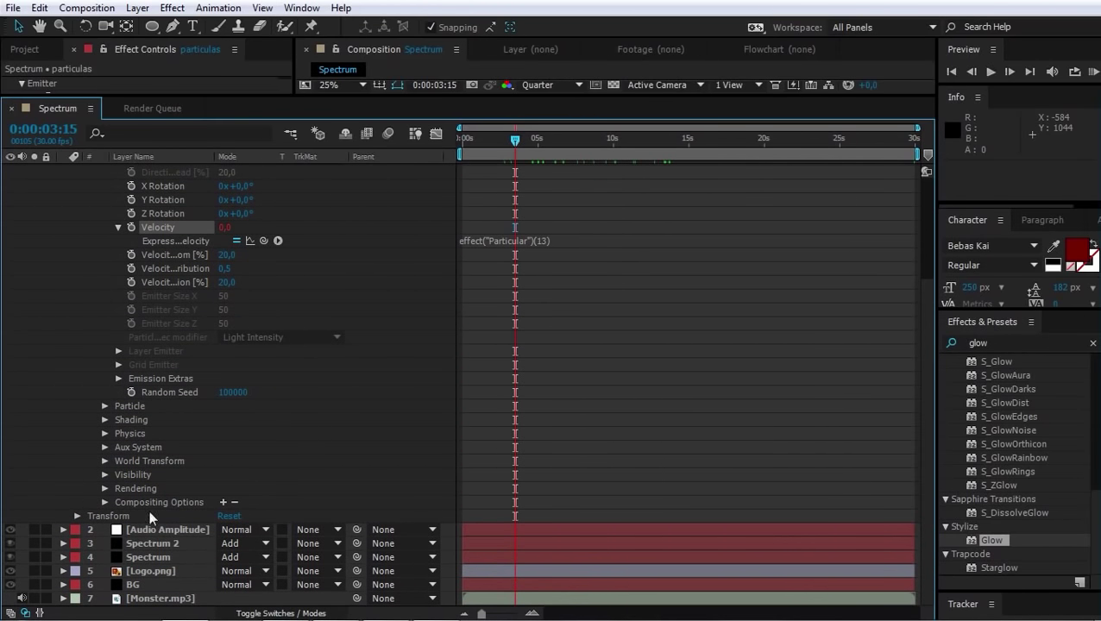
click(63, 530)
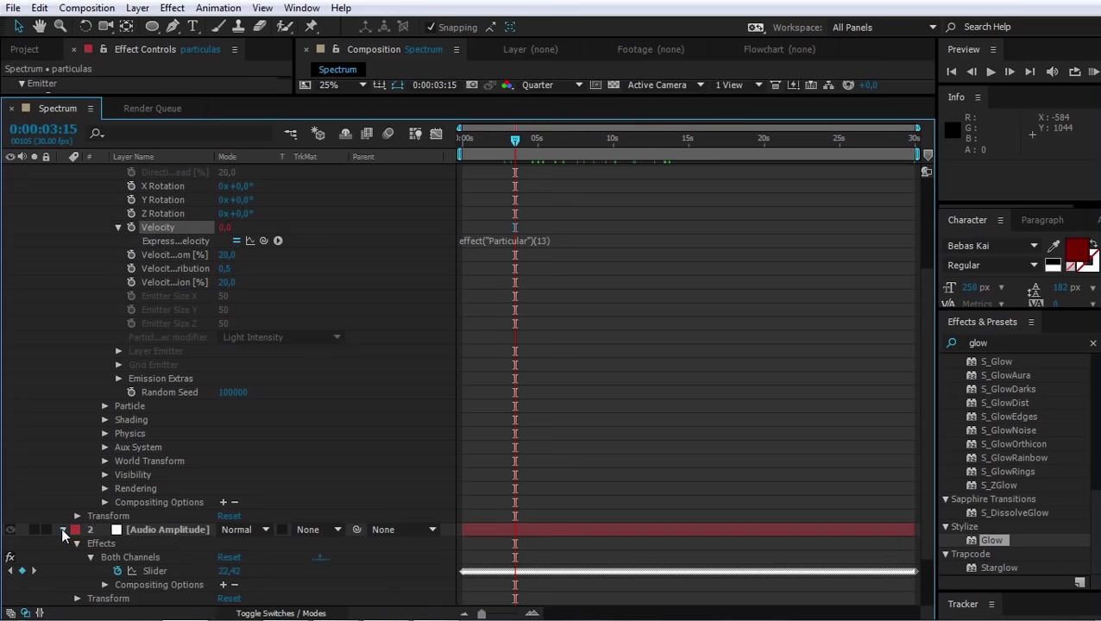
click(496, 241)
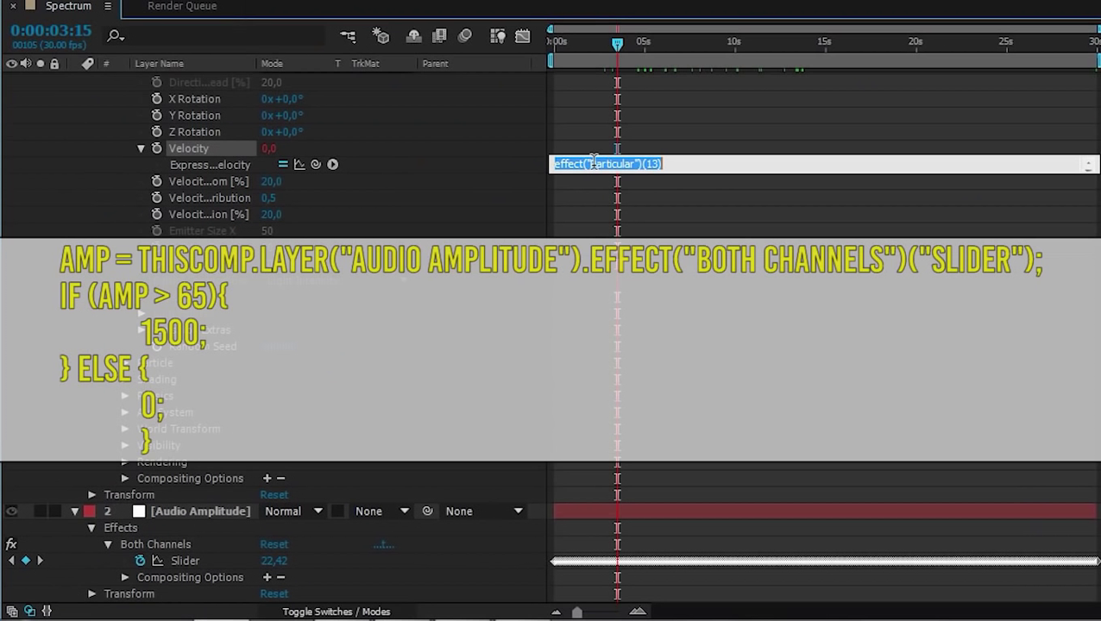
Write 'amp =' linked to the Both Channels Slider, then 'if (amp > 65){' on the next line
text(amp =)
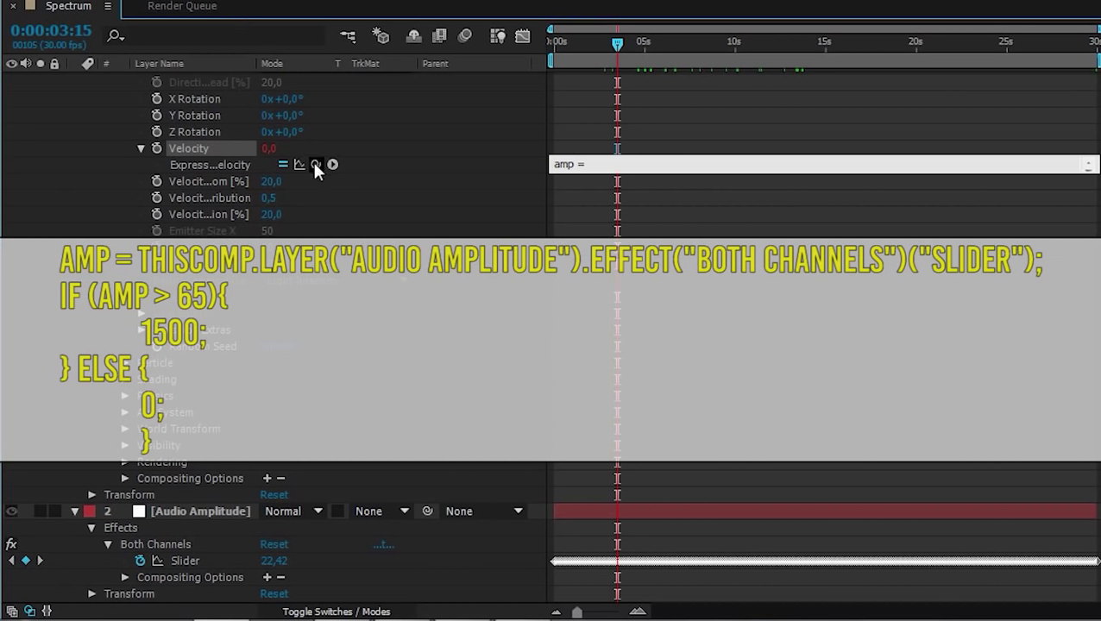
drag(314, 165, 188, 558)
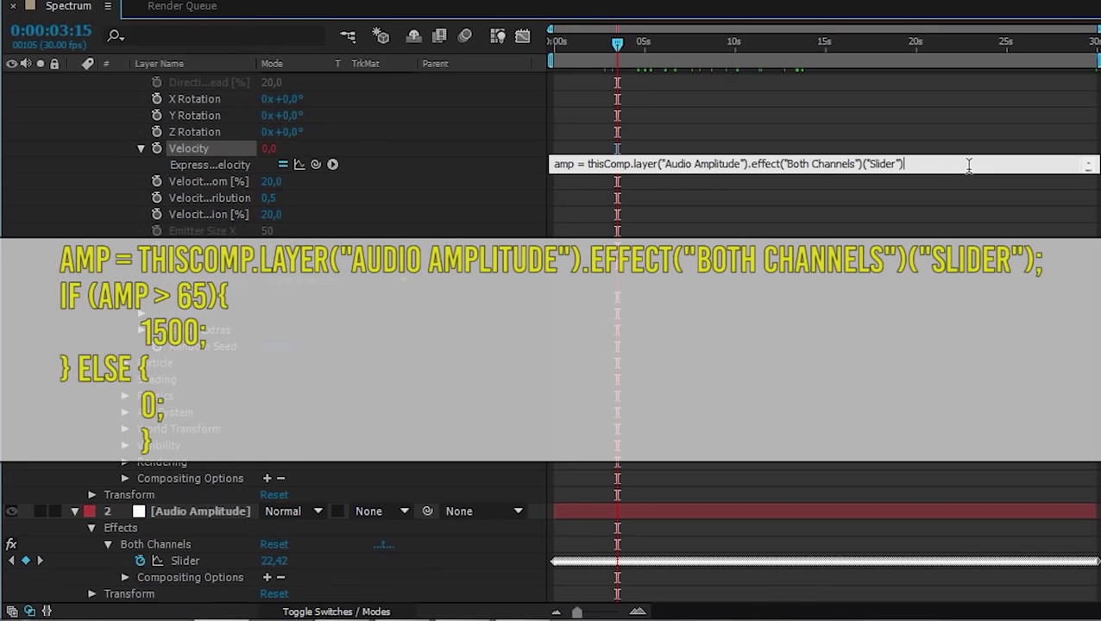
text(;)
key(Return)
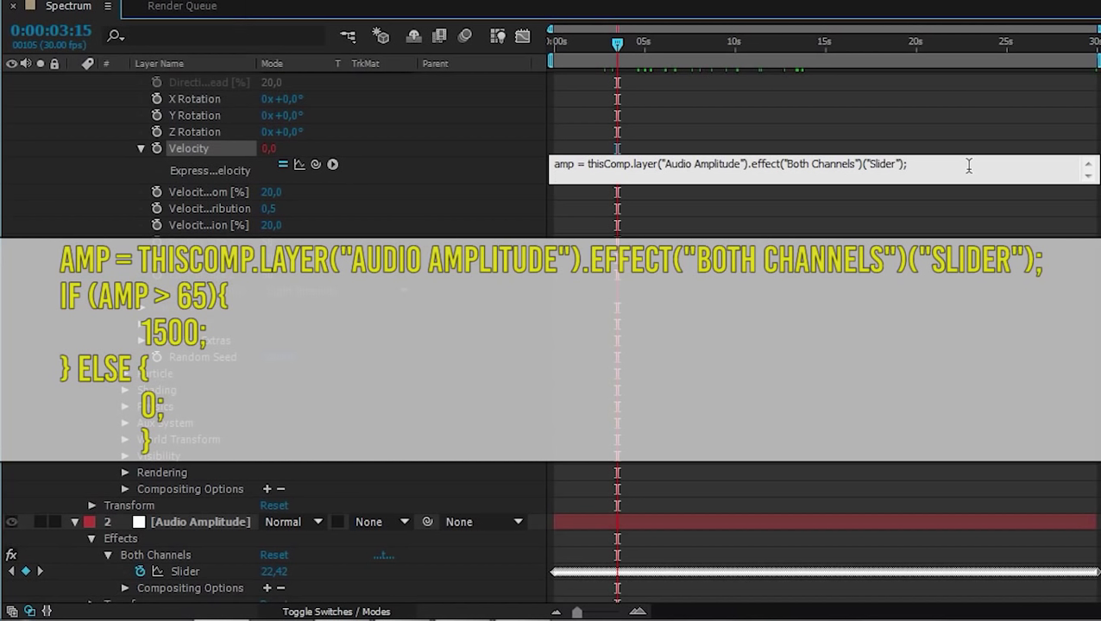
text(if)
text( ()
text(amp)
text( > )
text(65)
text())
text({)
key(Return)
Write the Velocity expression's if branch returning 1500; and start the else branch
text(150)
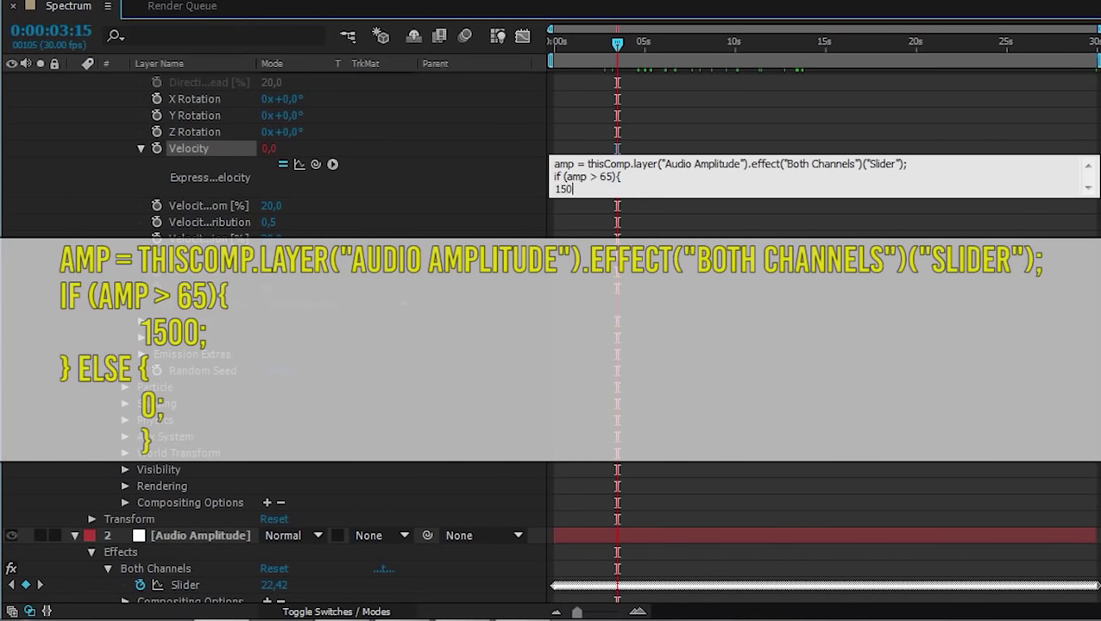
text(0)
key(BackSpace)
key(BackSpace)
key(BackSpace)
key(BackSpace)
text(1)
text(500)
text(;)
key(Return)
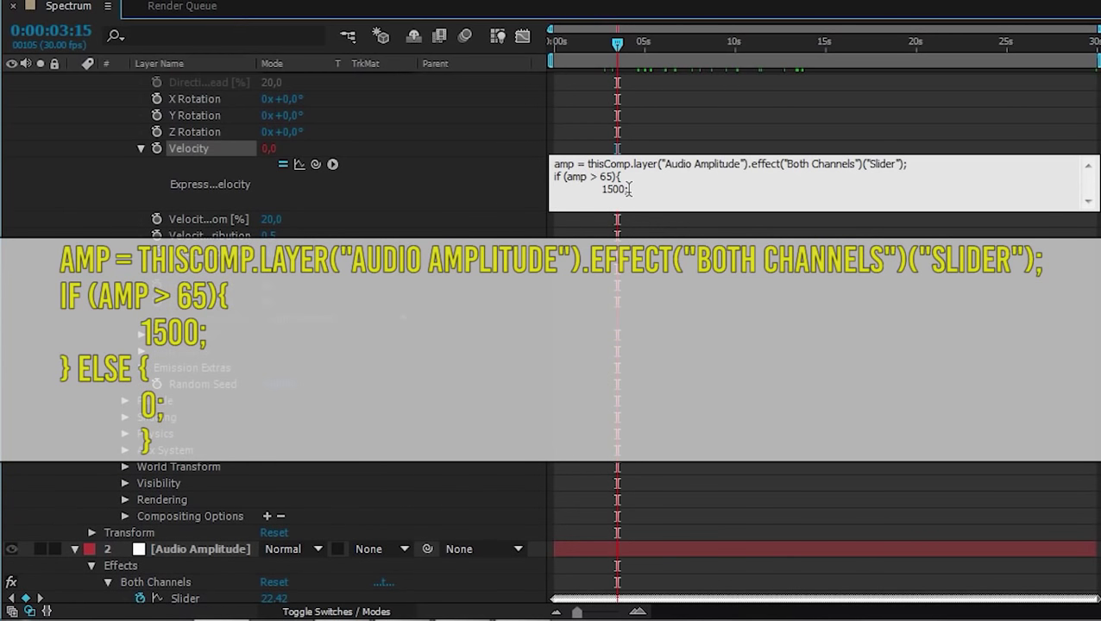
text(})
text( EL)
key(BackSpace)
key(BackSpace)
text(else {)
key(Return)
Make the else branch return 0;, close the brace, then restore the viewer and collapse Emitter
key(Tab)
text(0;)
key(Return)
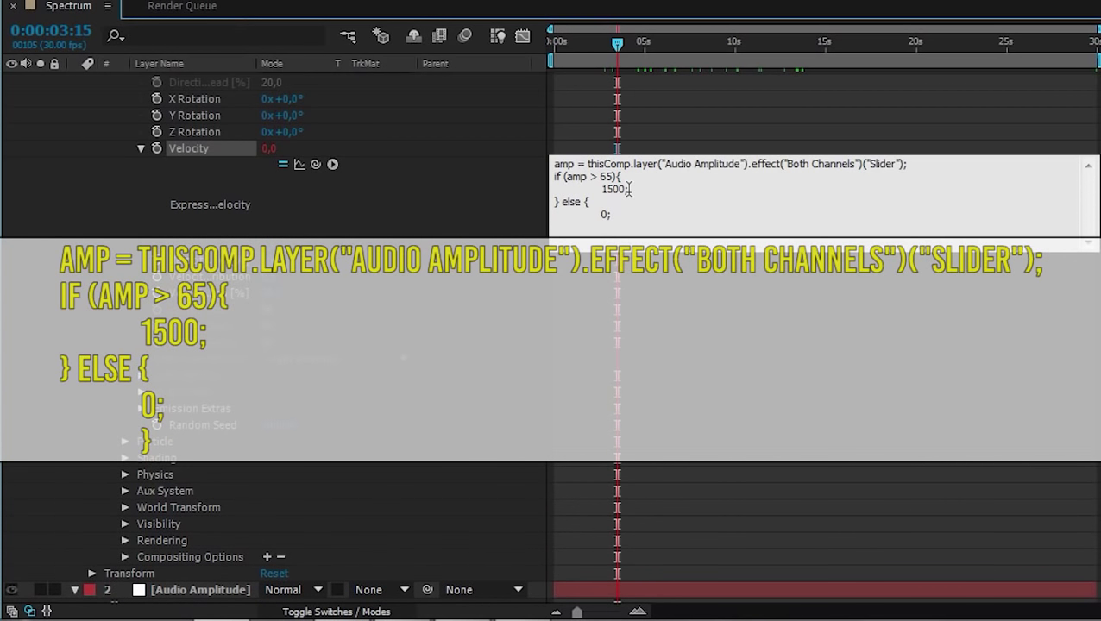
text(})
click(434, 259)
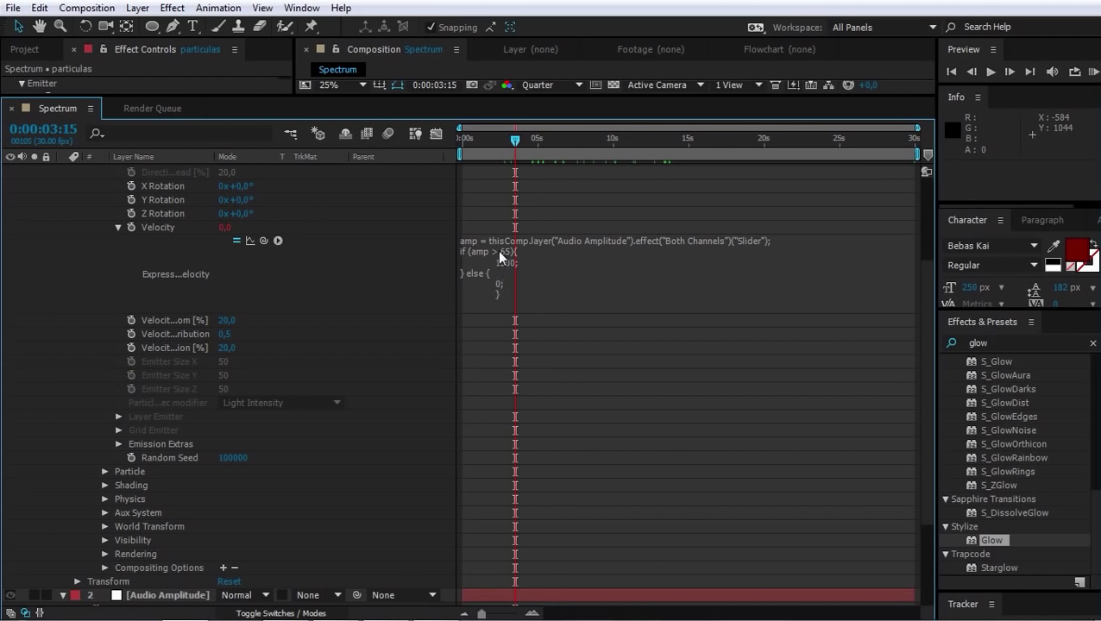
text(0;)
key(Return)
text(})
drag(517, 95, 531, 376)
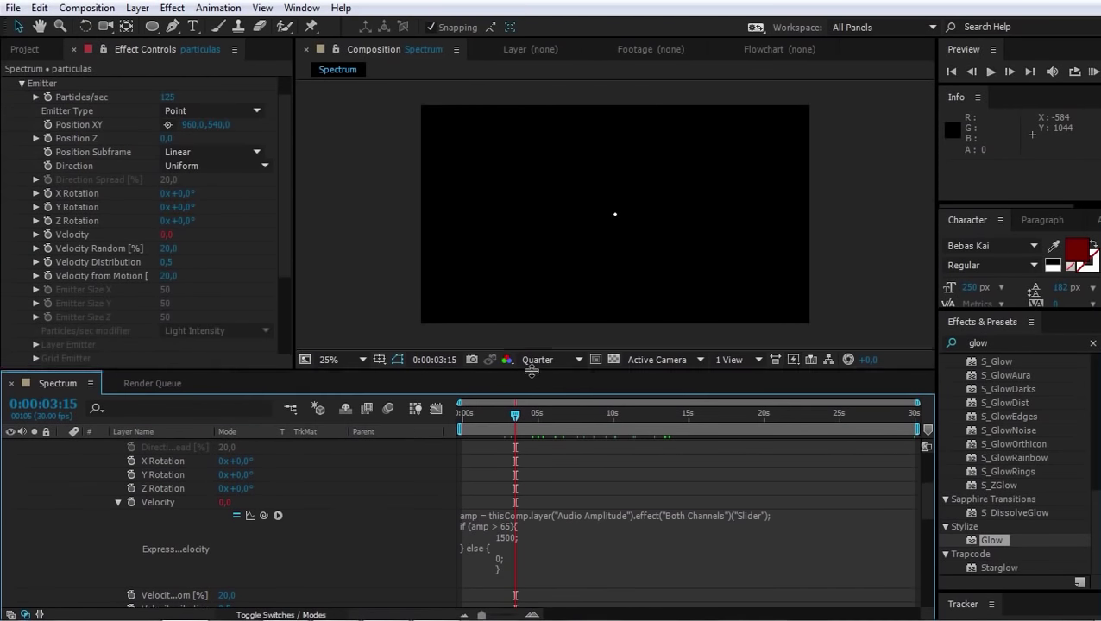
click(21, 84)
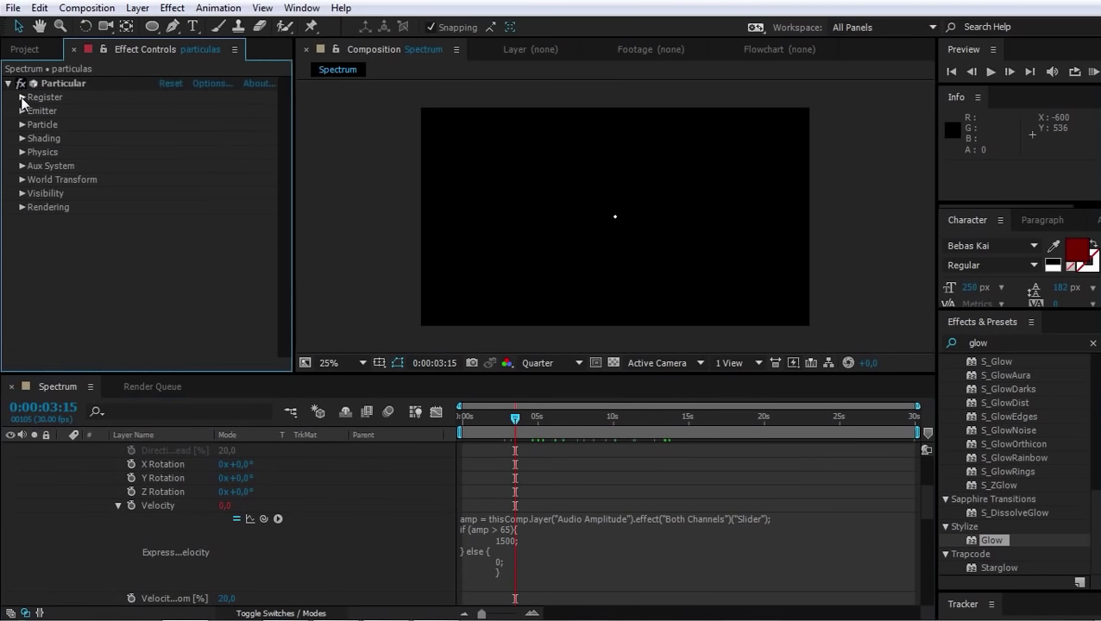
Expand Aux System and scrub around 10 seconds and later to preview the particles
click(22, 166)
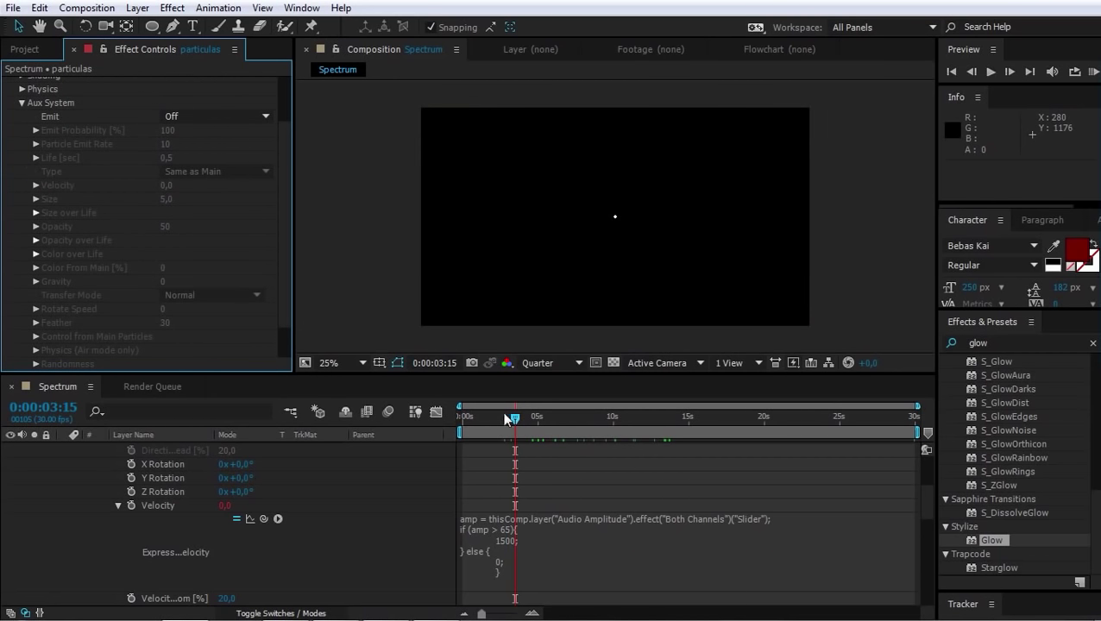
drag(516, 421, 619, 423)
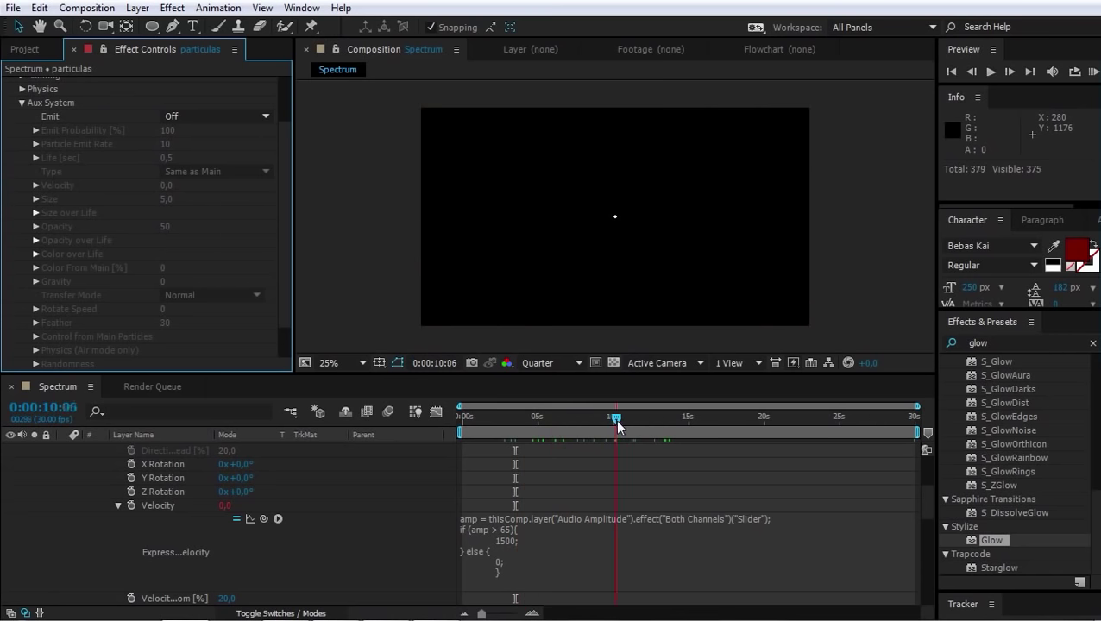
mouse_move(619, 422)
mouse_down()
mouse_move(729, 420)
mouse_move(679, 419)
mouse_up()
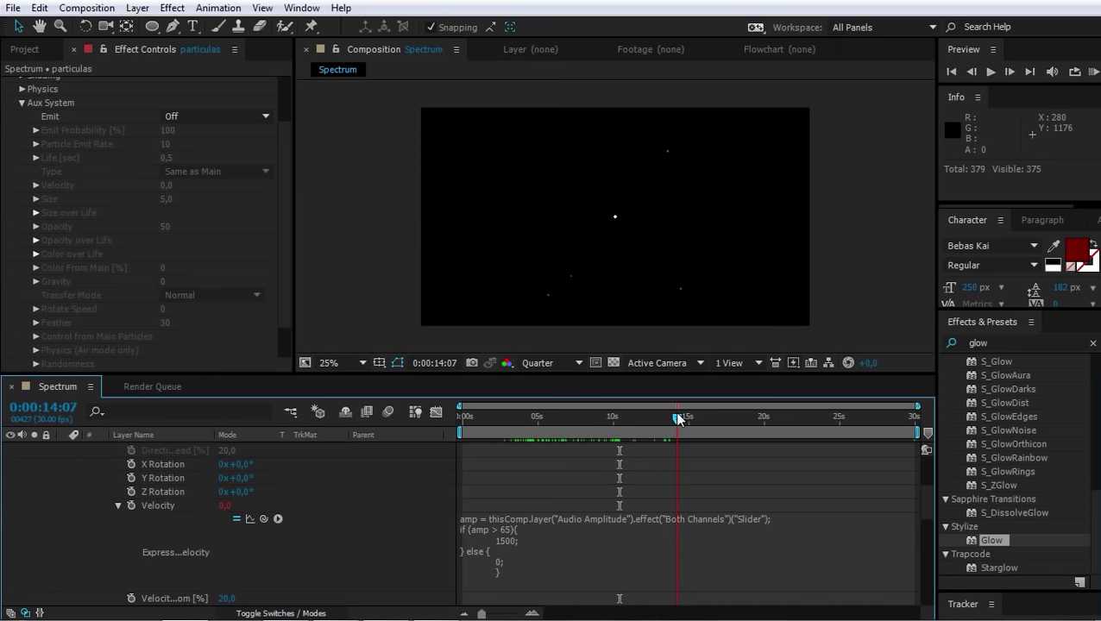
Lower the Velocity expression's amplitude threshold from 65 to 60 and preview the result
click(509, 530)
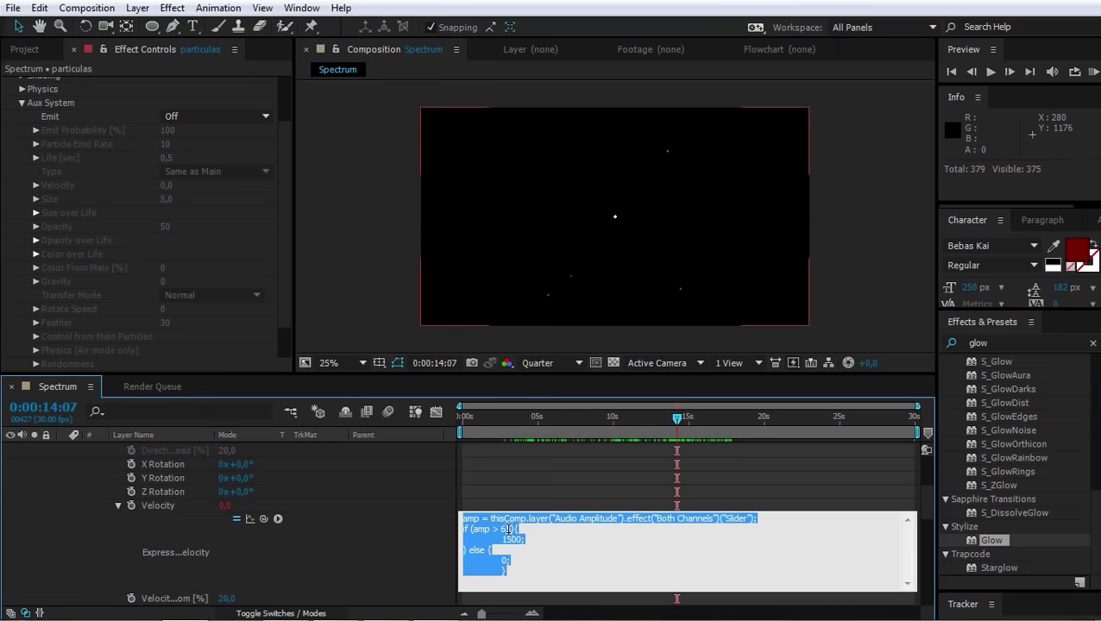
click(520, 530)
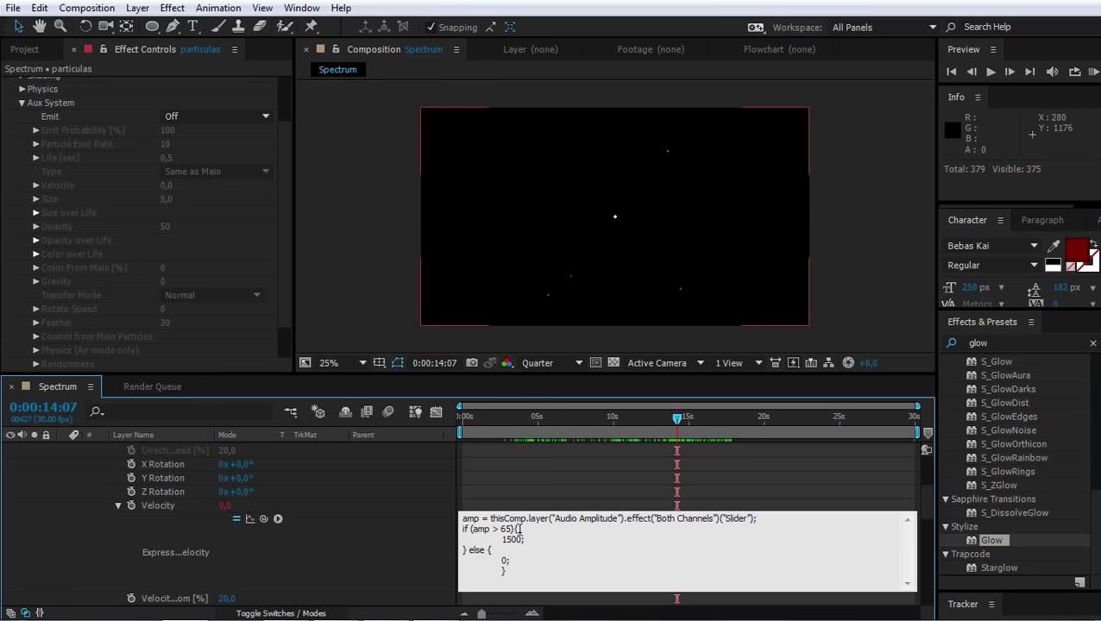
key(Left)
key(Left)
key(Return)
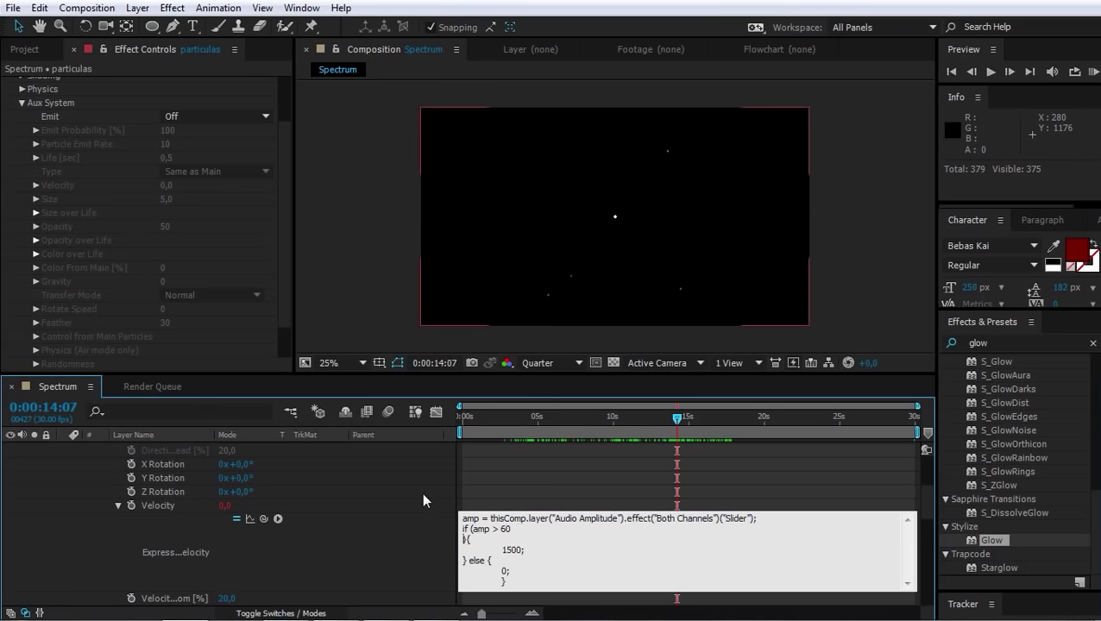
key(BackSpace)
click(412, 484)
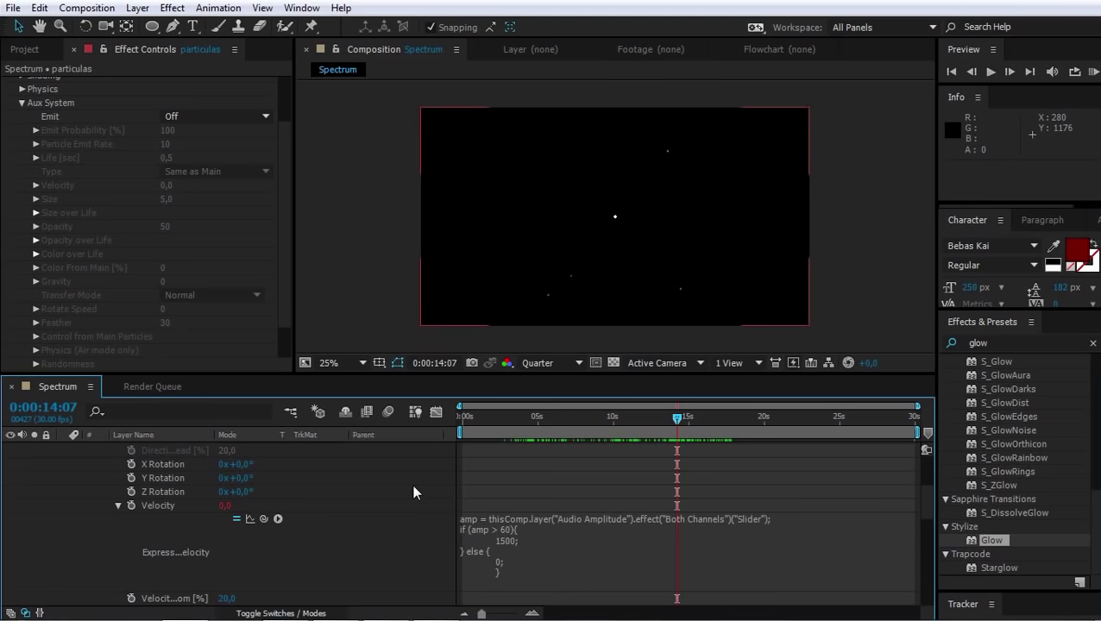
drag(680, 418, 665, 415)
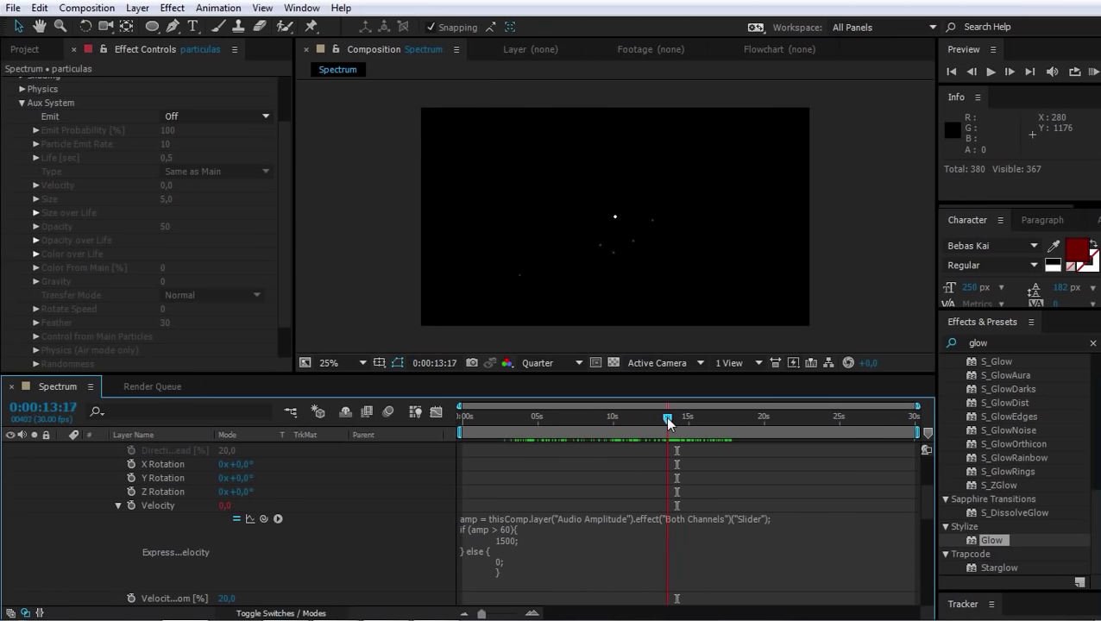
Set the Aux System Emit mode to Continously, after briefly comparing with Off
click(209, 115)
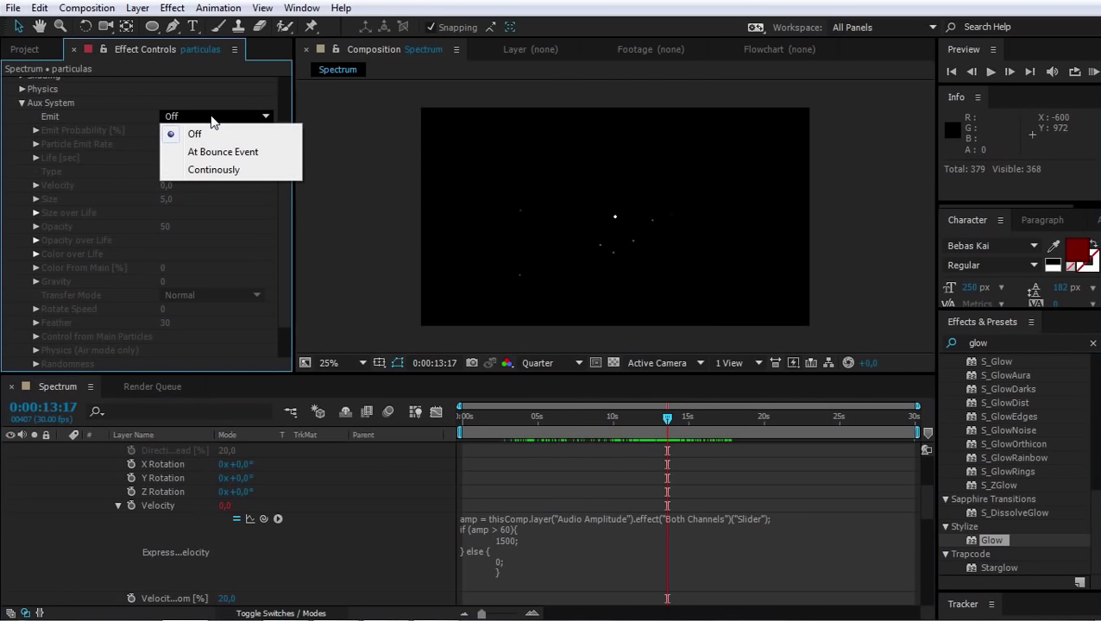
click(214, 170)
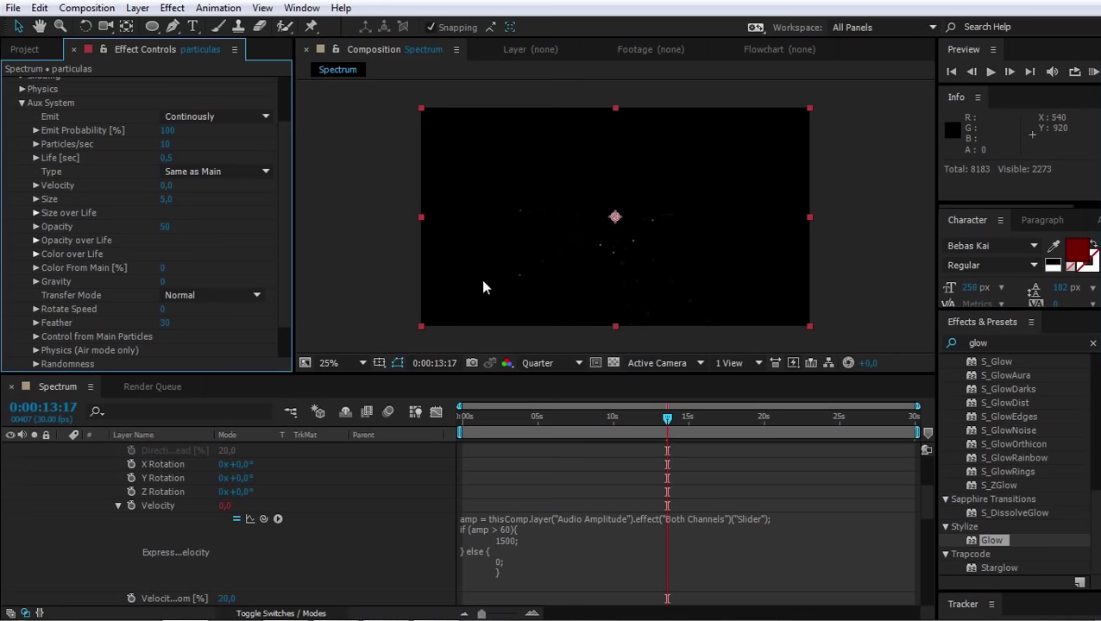
click(204, 123)
click(170, 135)
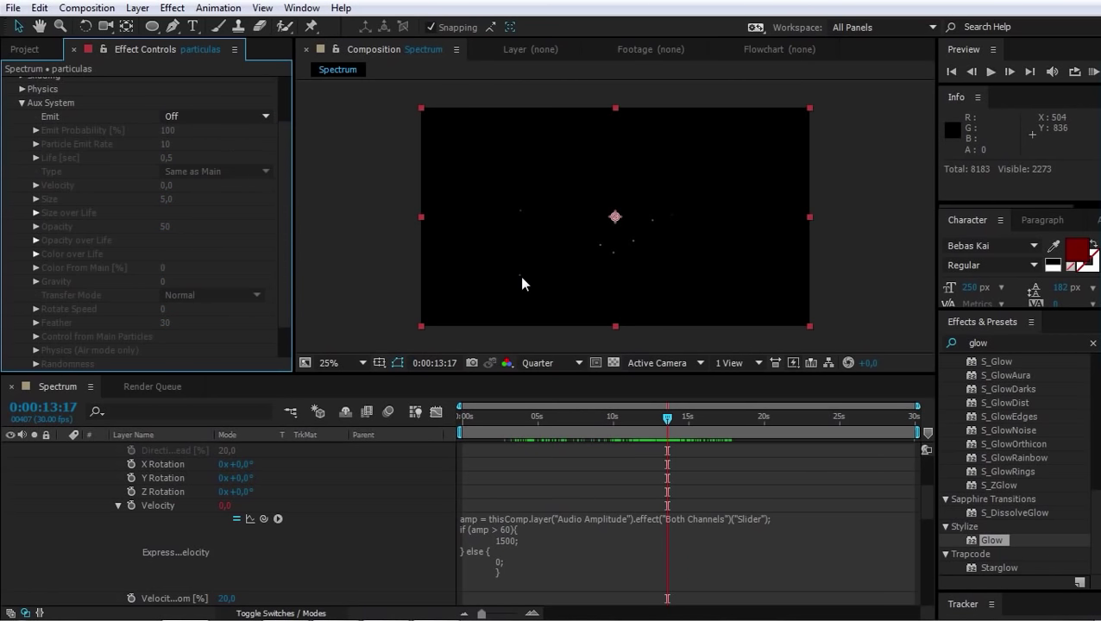
click(239, 120)
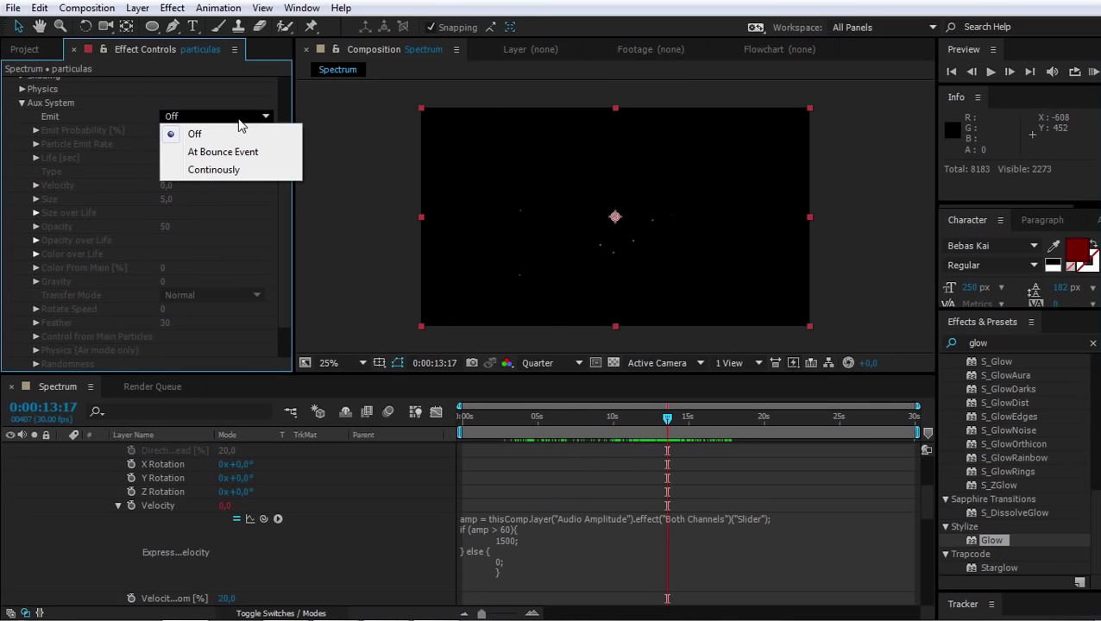
click(229, 169)
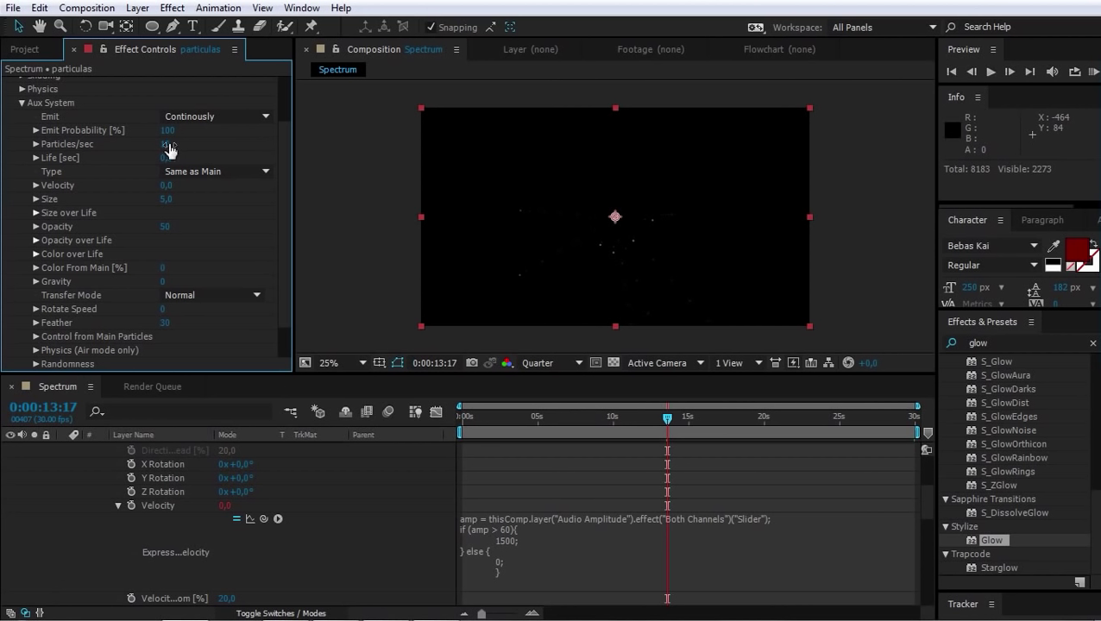
Set aux Particles/sec to 250
drag(165, 149, 320, 147)
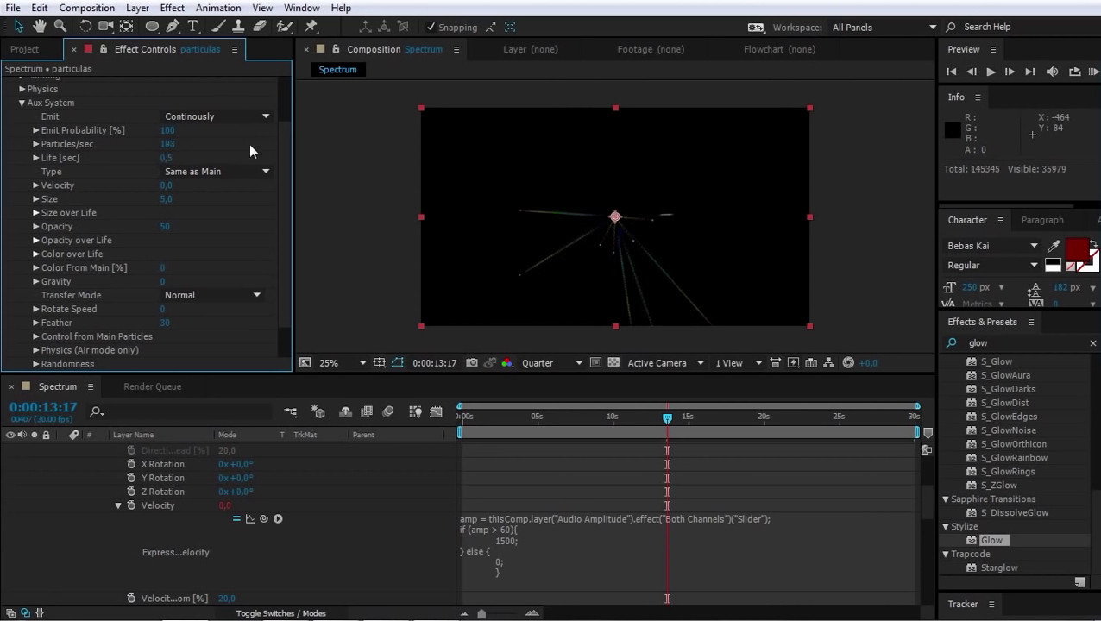
click(170, 144)
text(250)
key(Return)
Set the aux particle Life [sec] to 0,4
click(167, 157)
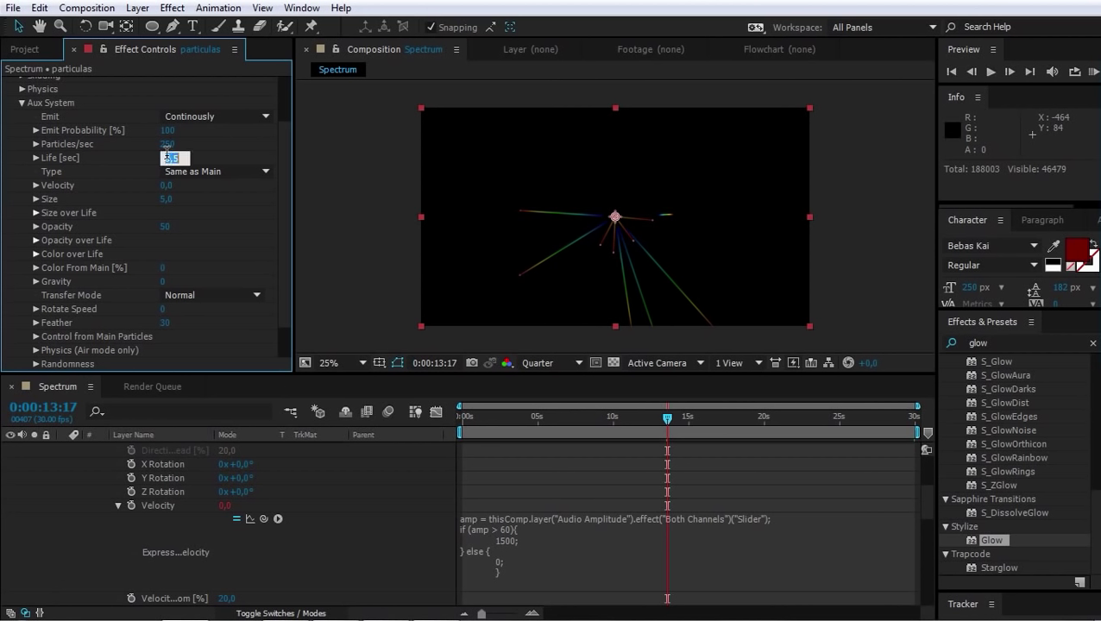
text(0,3)
key(Return)
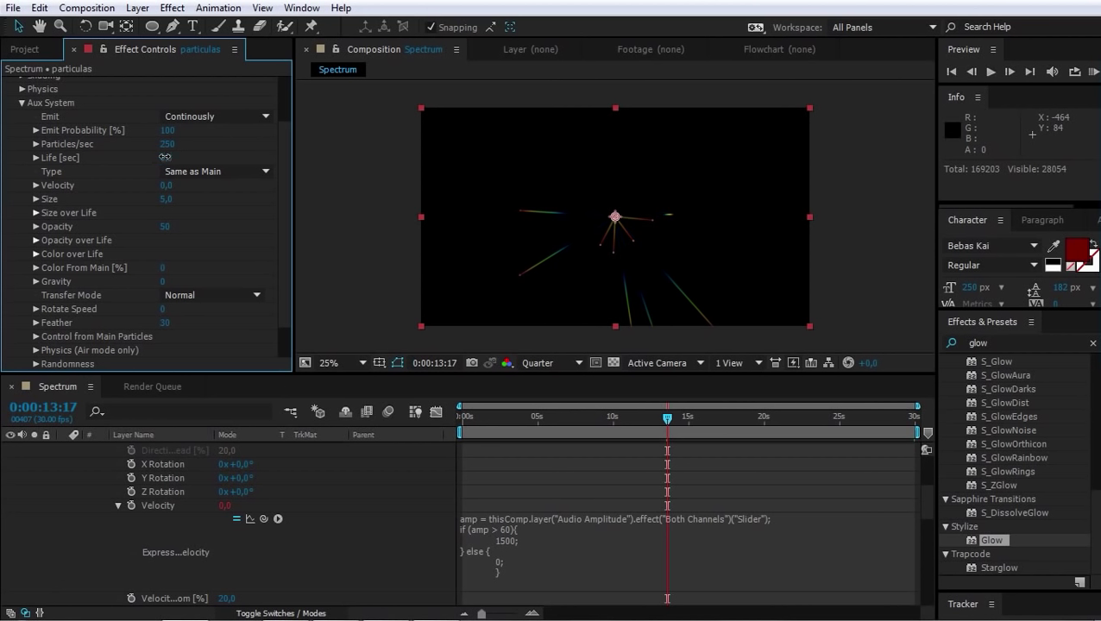
click(166, 158)
text(0,)
key(Return)
Shift the yellow stop of the aux Color over Life gradient to the left
click(35, 254)
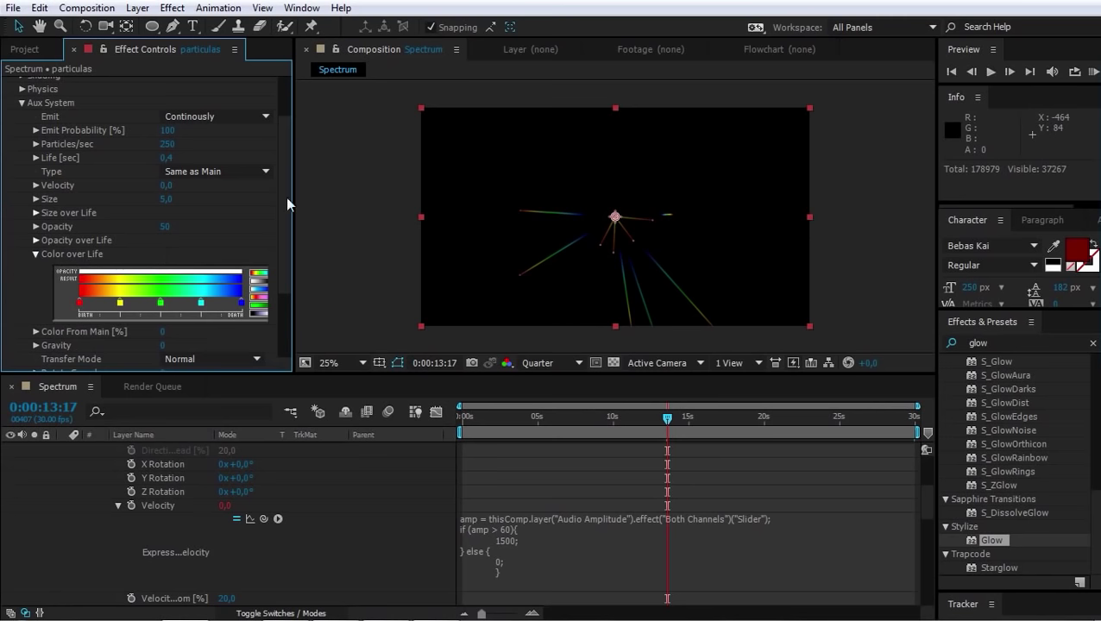
drag(285, 183, 284, 193)
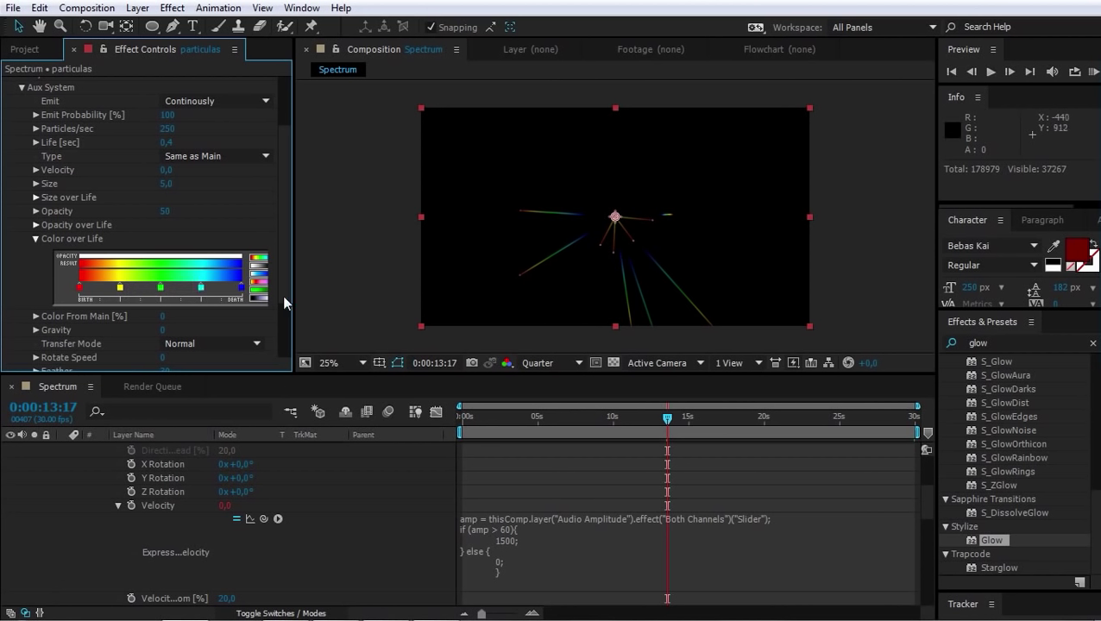
mouse_move(120, 287)
mouse_down()
mouse_move(100, 290)
mouse_move(183, 289)
mouse_up()
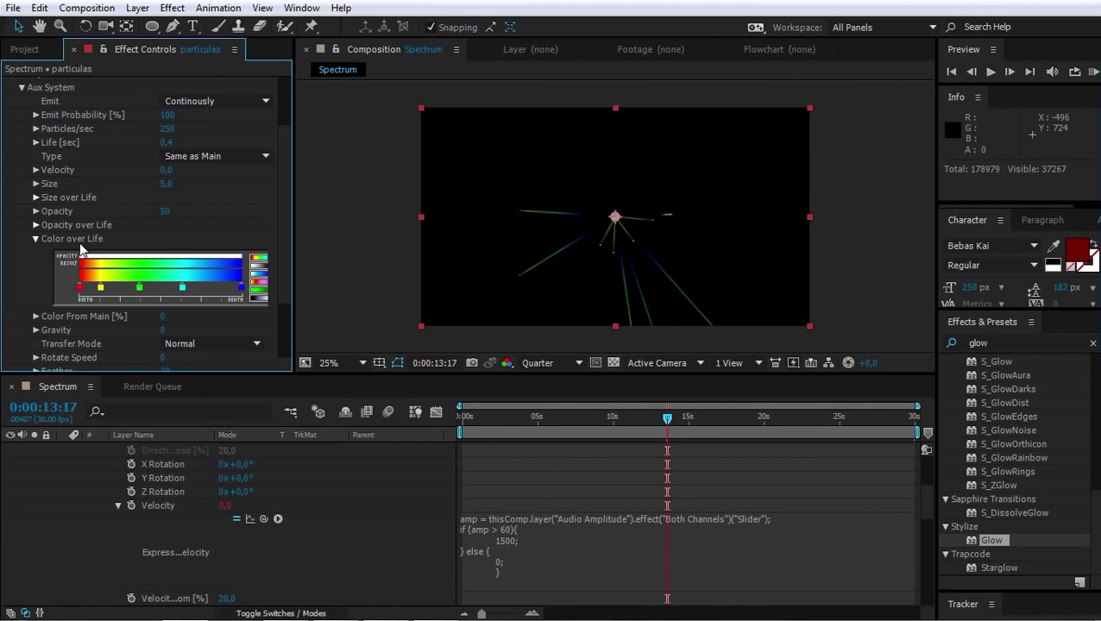
click(36, 238)
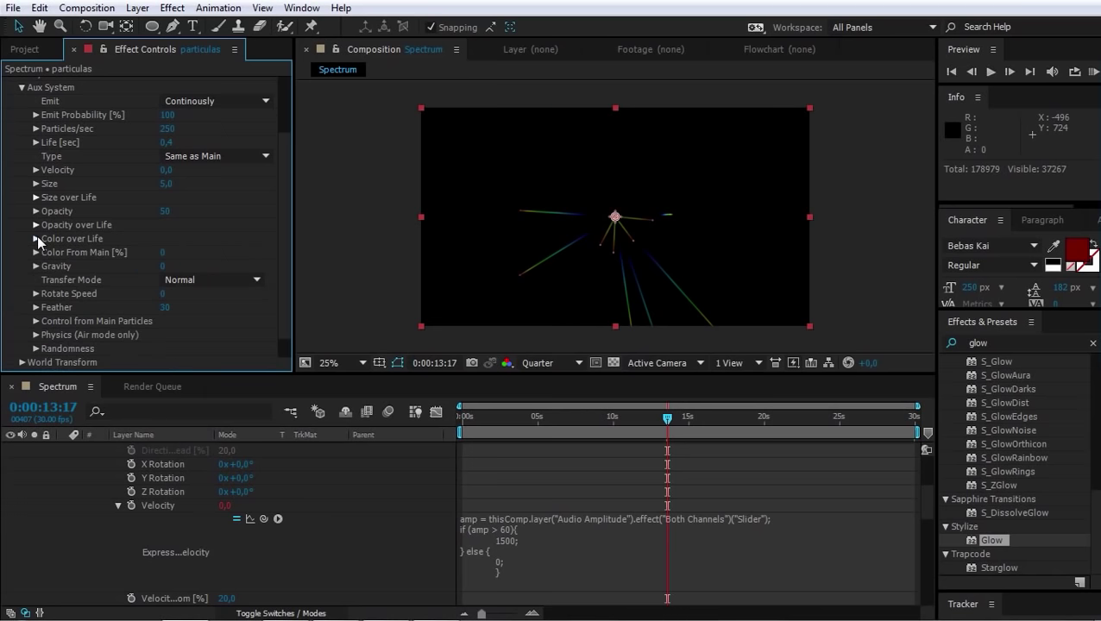
Raise aux Opacity to 100 and set Transfer Mode to Add, keeping Size at 5.0
drag(164, 210, 257, 217)
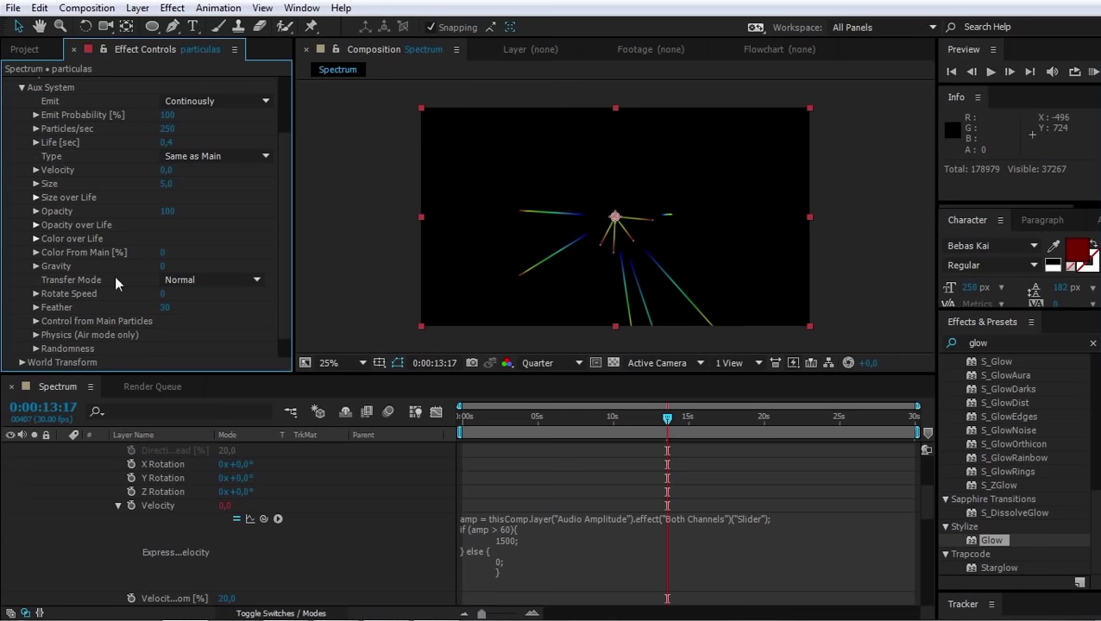
click(207, 279)
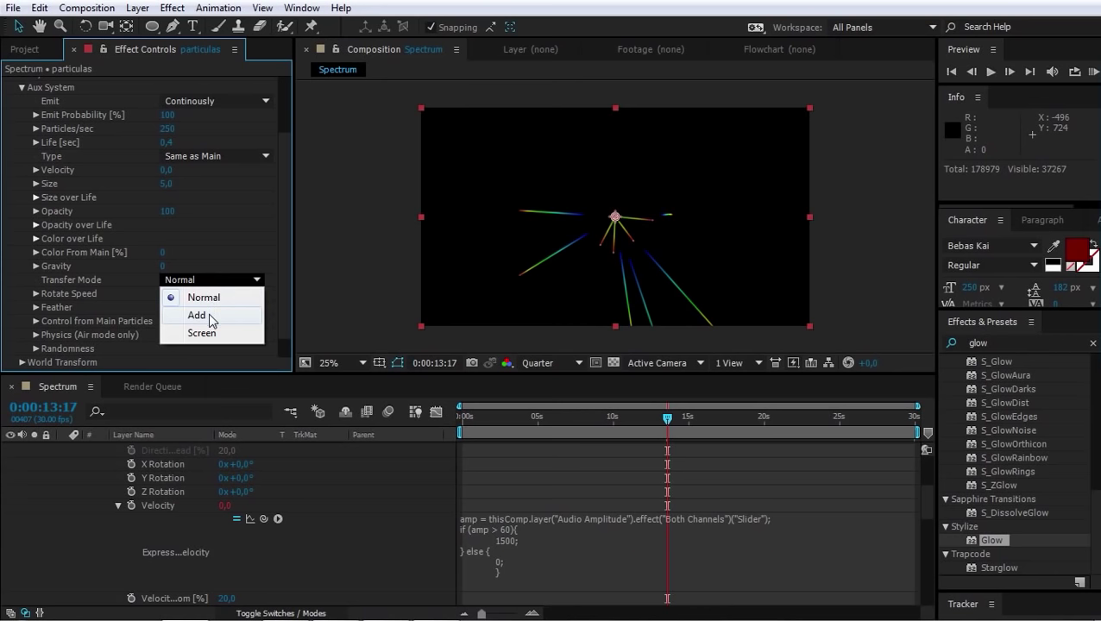
click(207, 315)
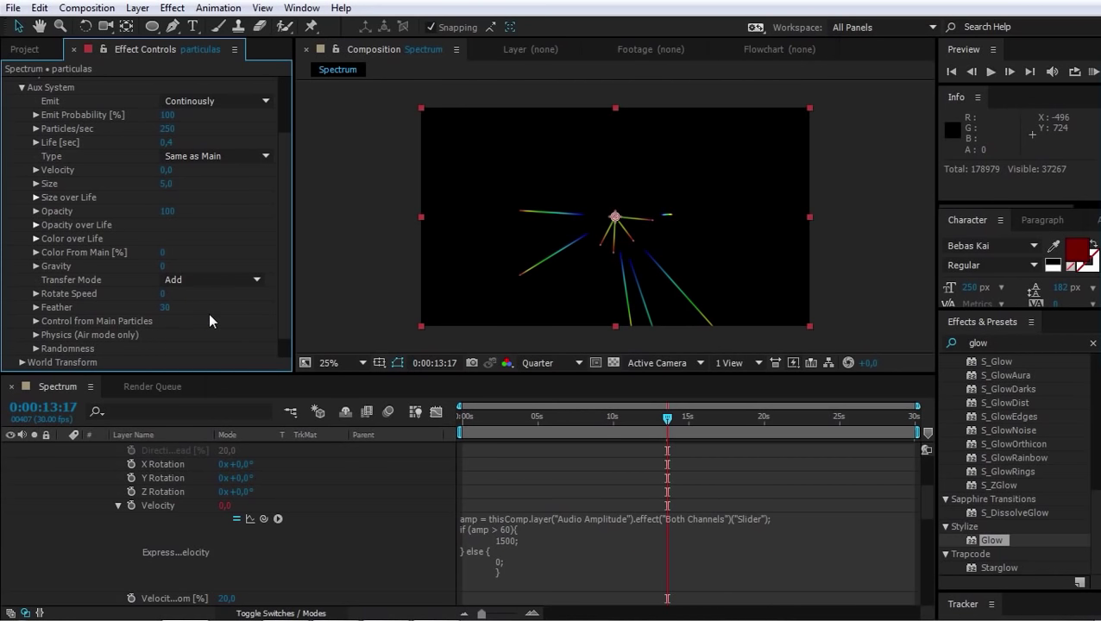
drag(161, 183, 159, 183)
click(167, 184)
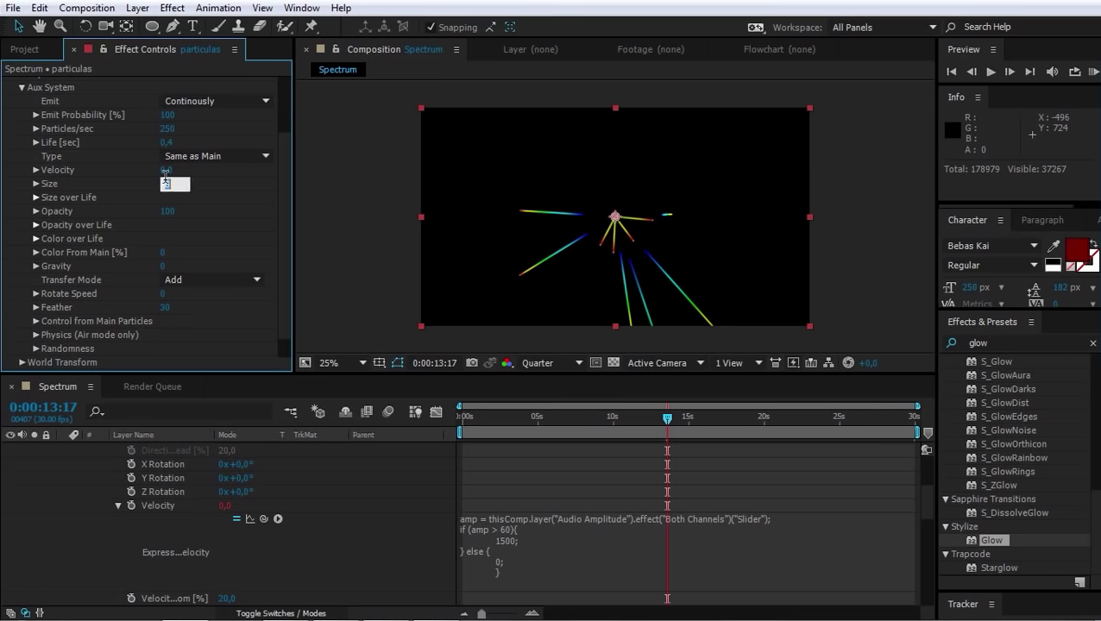
key(Return)
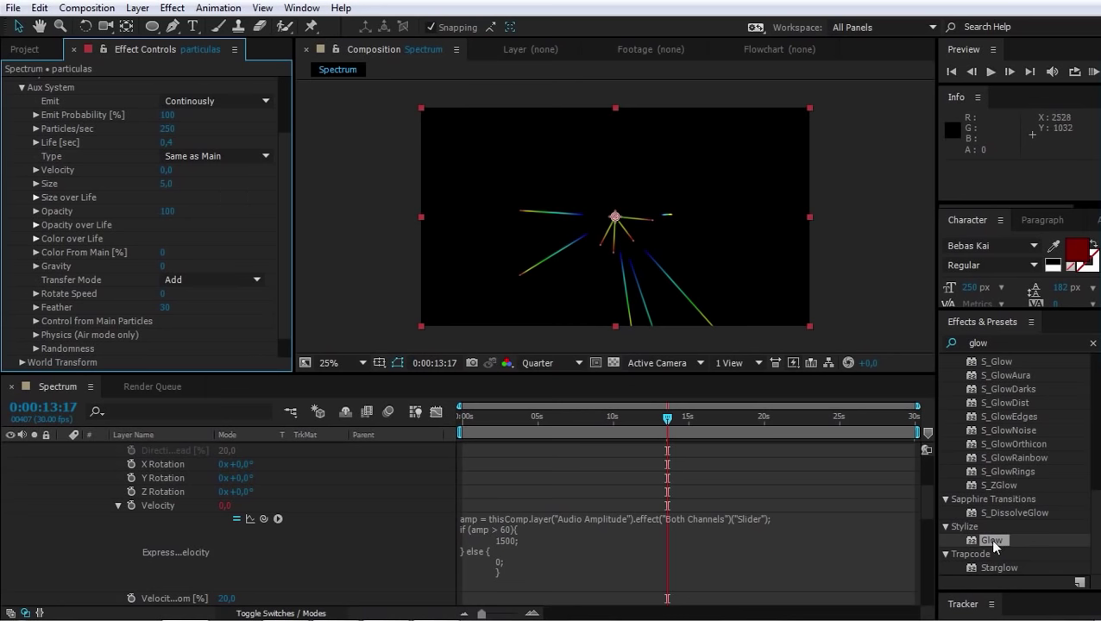
Apply Glow to the particulas layer with Threshold 100%, Radius 120 and Intensity below 1.0
mouse_move(989, 538)
mouse_down()
mouse_move(863, 477)
mouse_move(202, 300)
mouse_up()
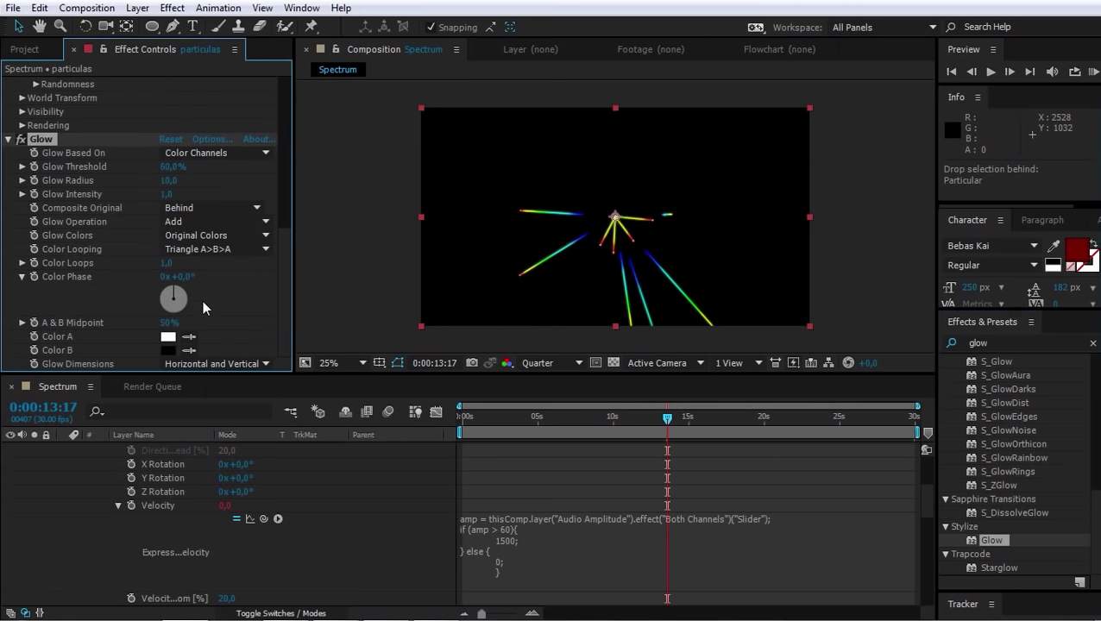
click(172, 167)
text(100)
key(Tab)
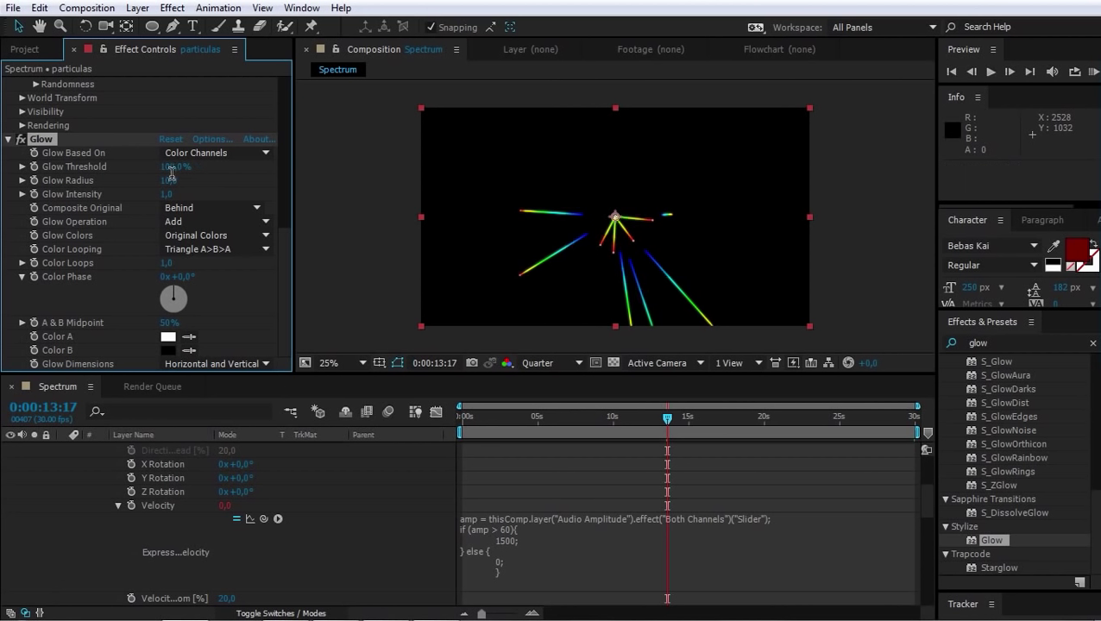
text(100)
text(120)
key(Return)
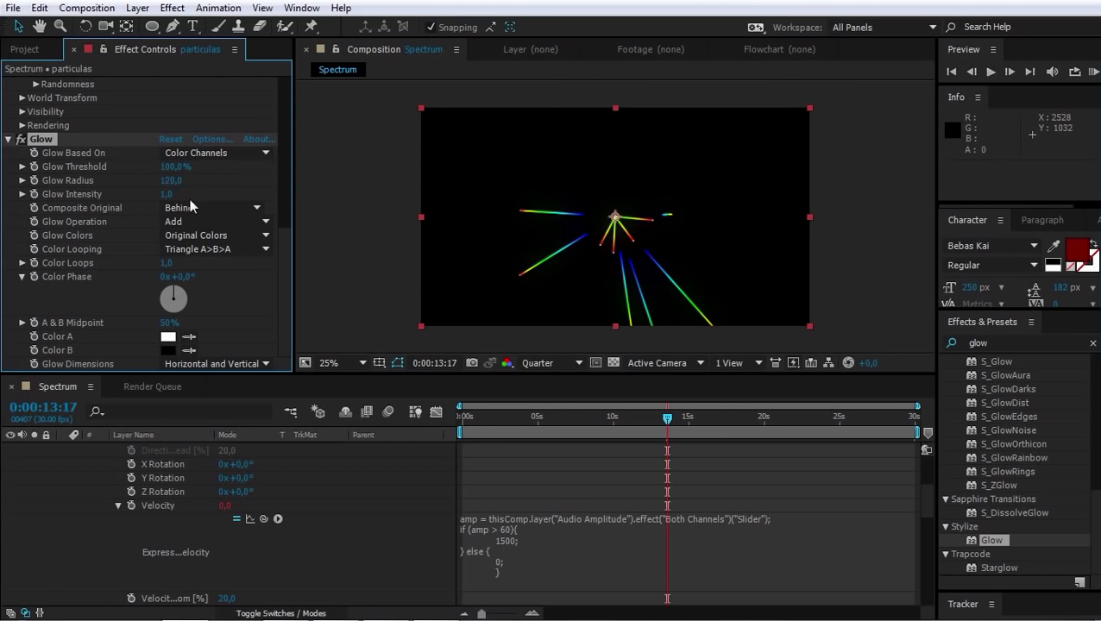
drag(171, 200, 112, 193)
drag(924, 497, 923, 466)
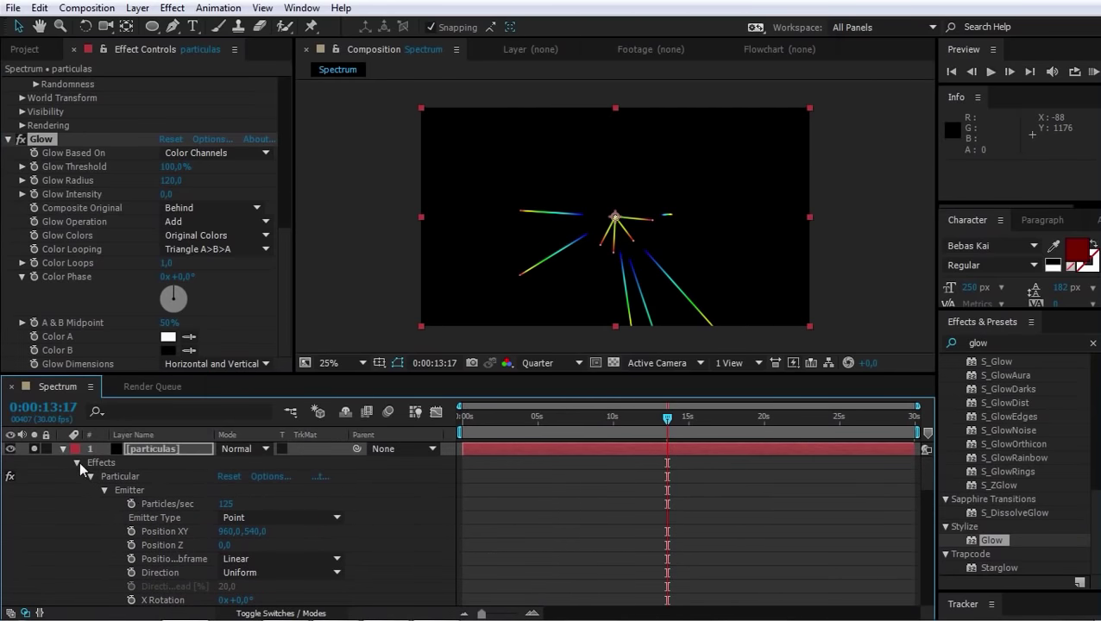
Blend the particulas layer in Add mode and draw a descending aux Opacity over Life curve
click(77, 463)
click(258, 450)
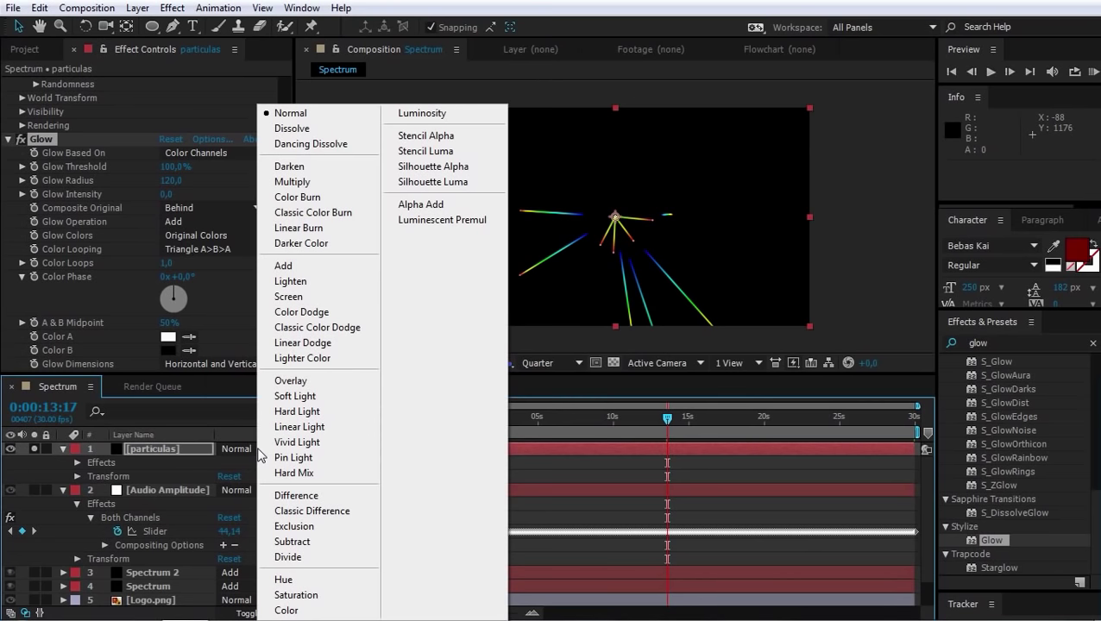
click(312, 267)
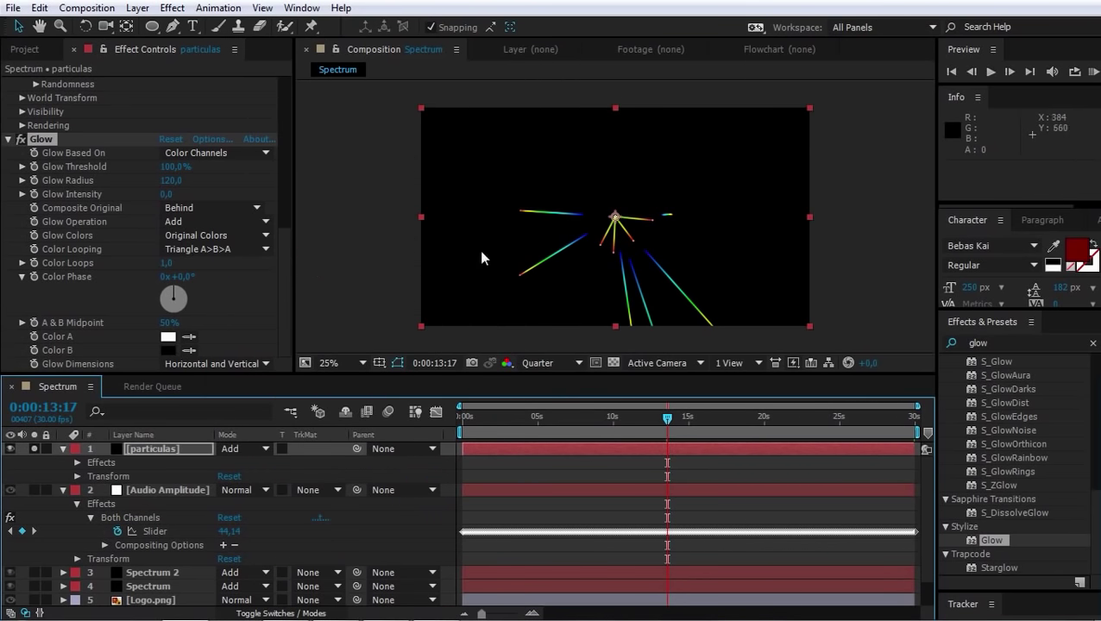
click(276, 268)
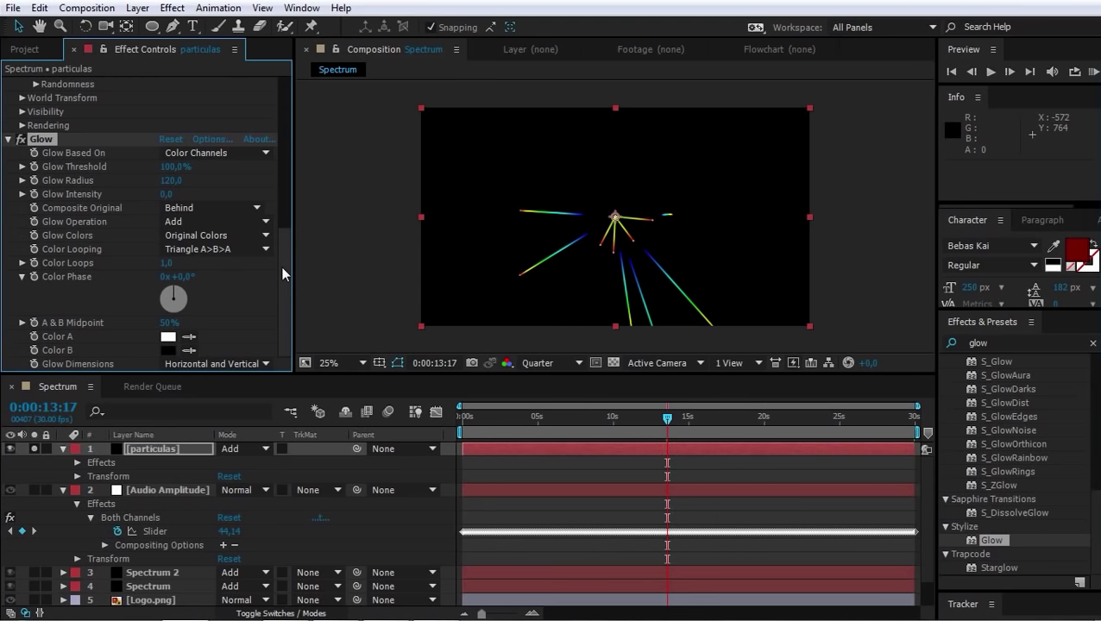
drag(282, 273, 300, 147)
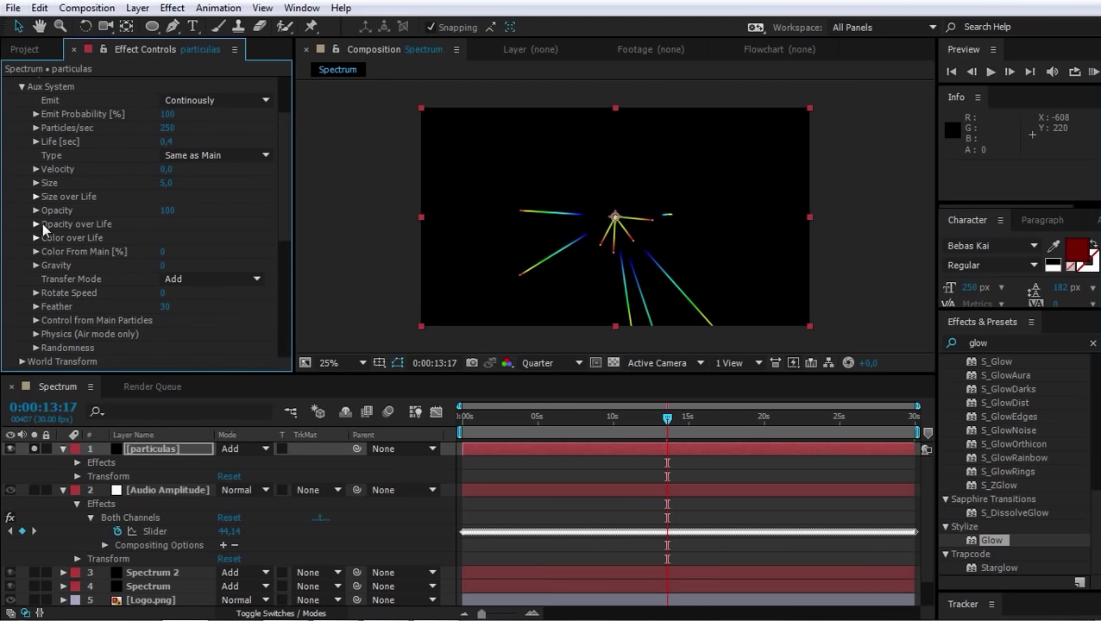
click(41, 224)
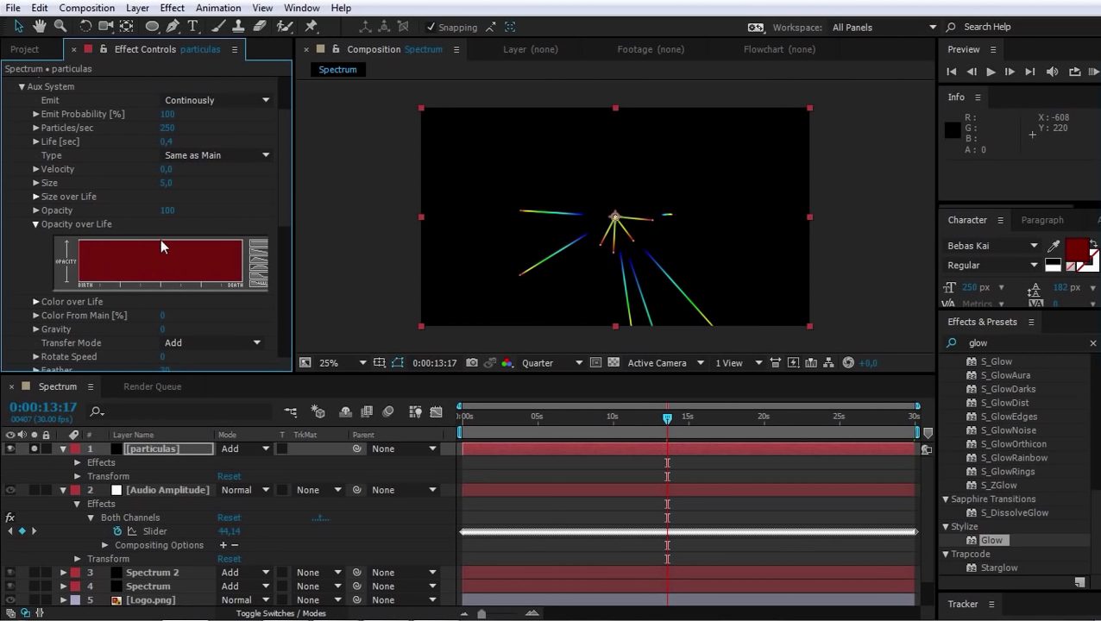
mouse_move(161, 247)
mouse_down()
mouse_move(222, 263)
mouse_move(247, 285)
mouse_up()
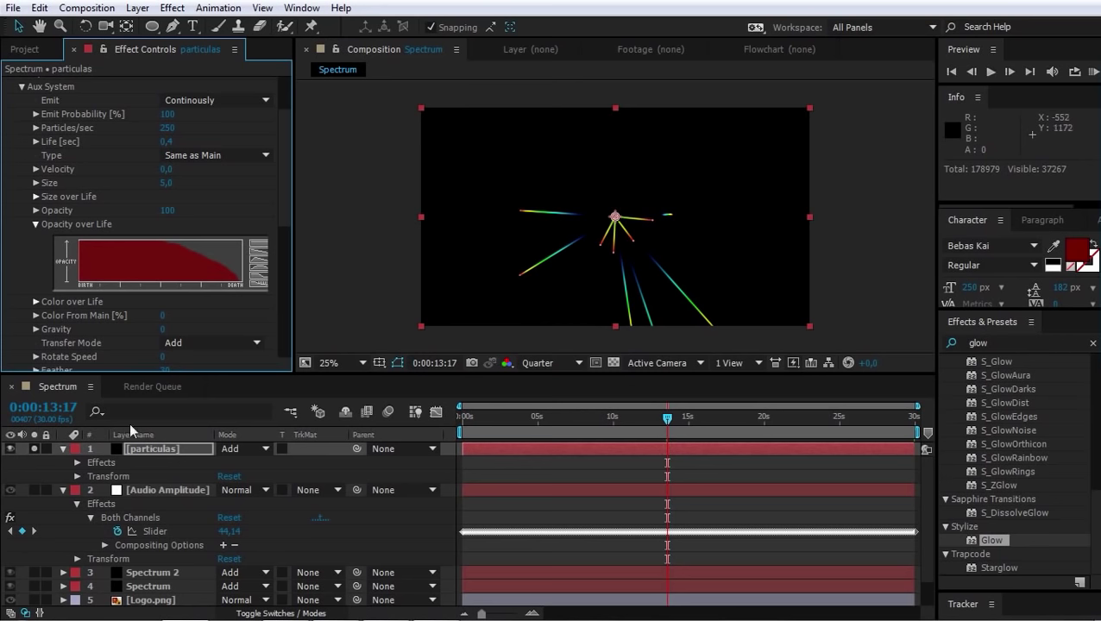
Unsolo the layers, collapse their properties, and move particulas below Logo.png
click(36, 444)
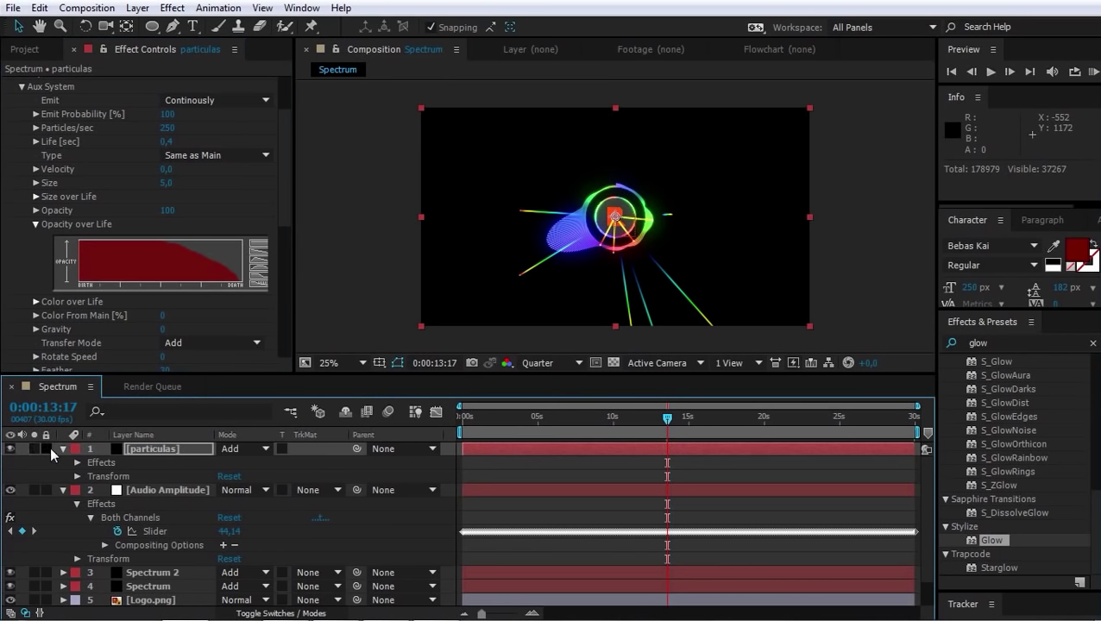
click(62, 449)
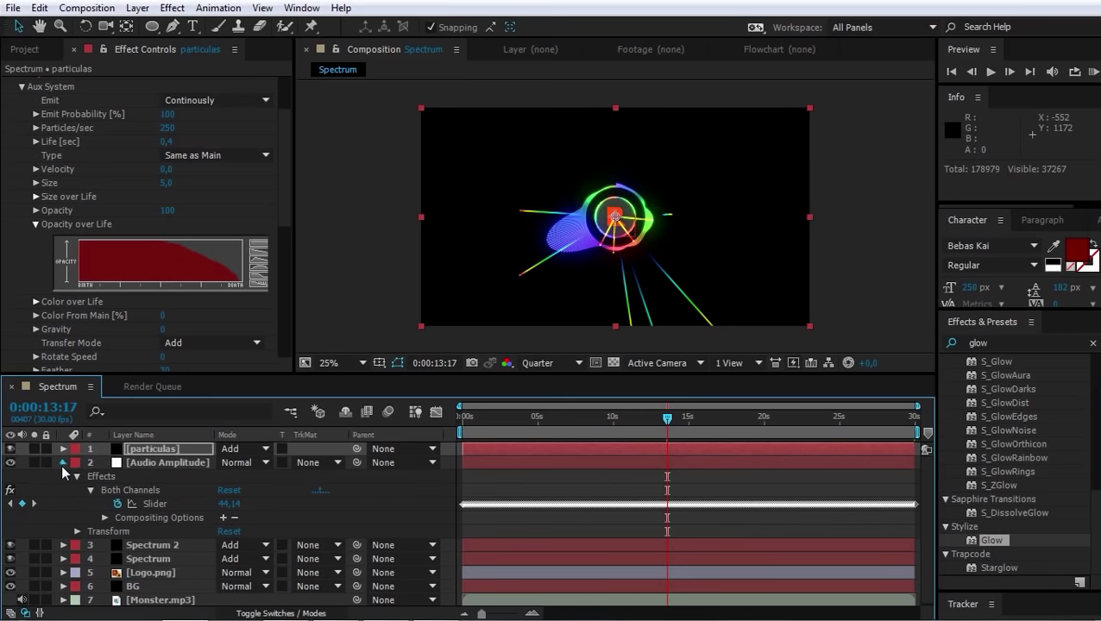
click(62, 463)
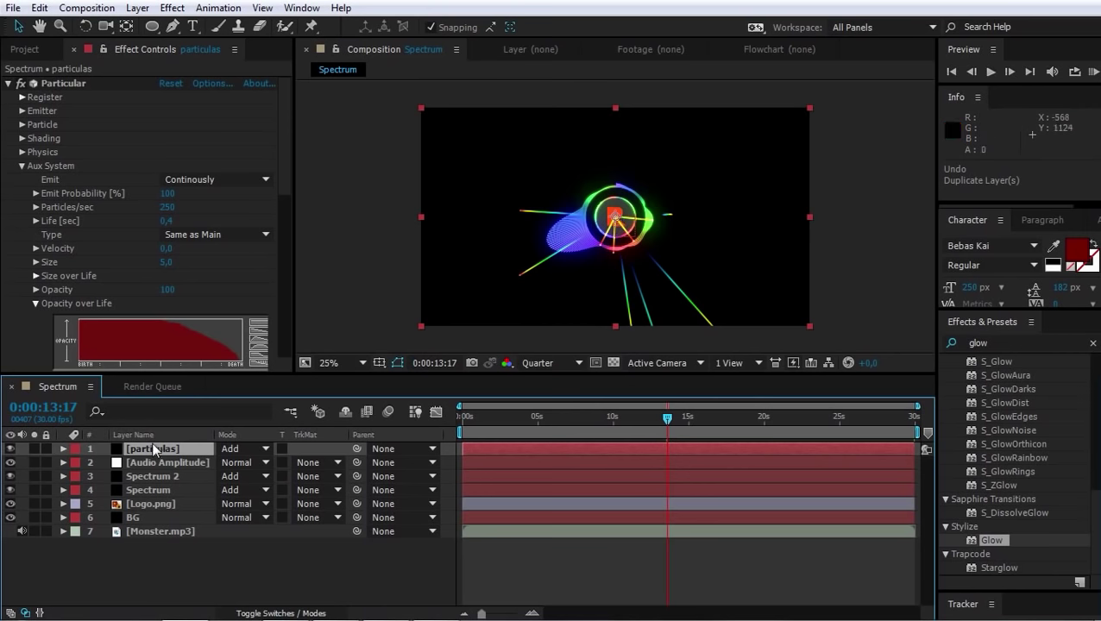
drag(153, 449, 149, 505)
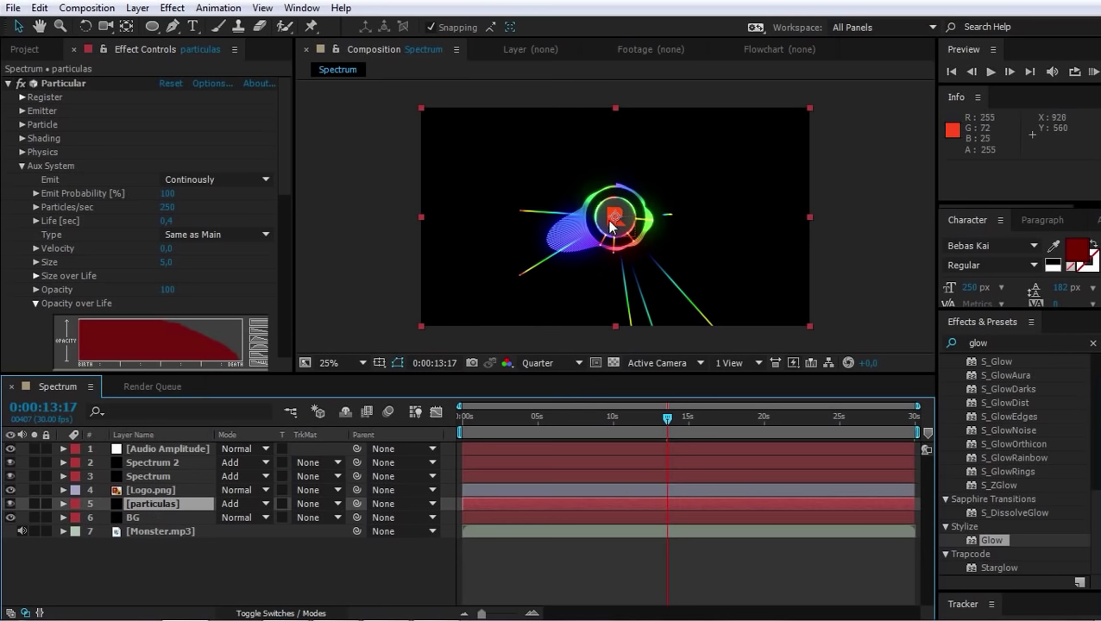
Return to the start of the composition and play a preview
drag(545, 417, 503, 419)
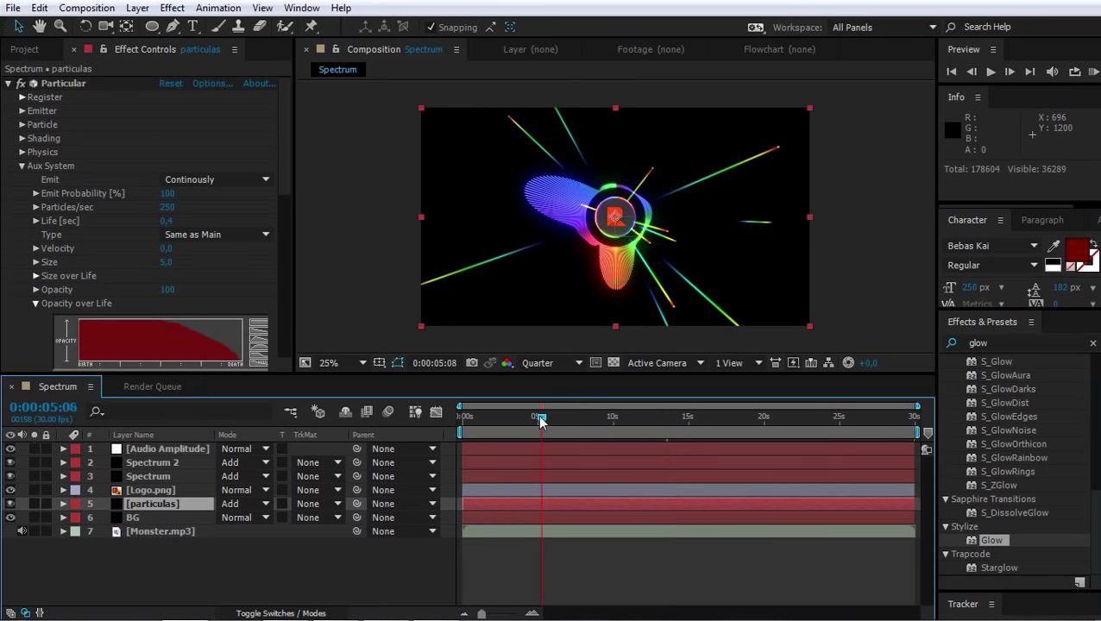
key(Home)
key(space)
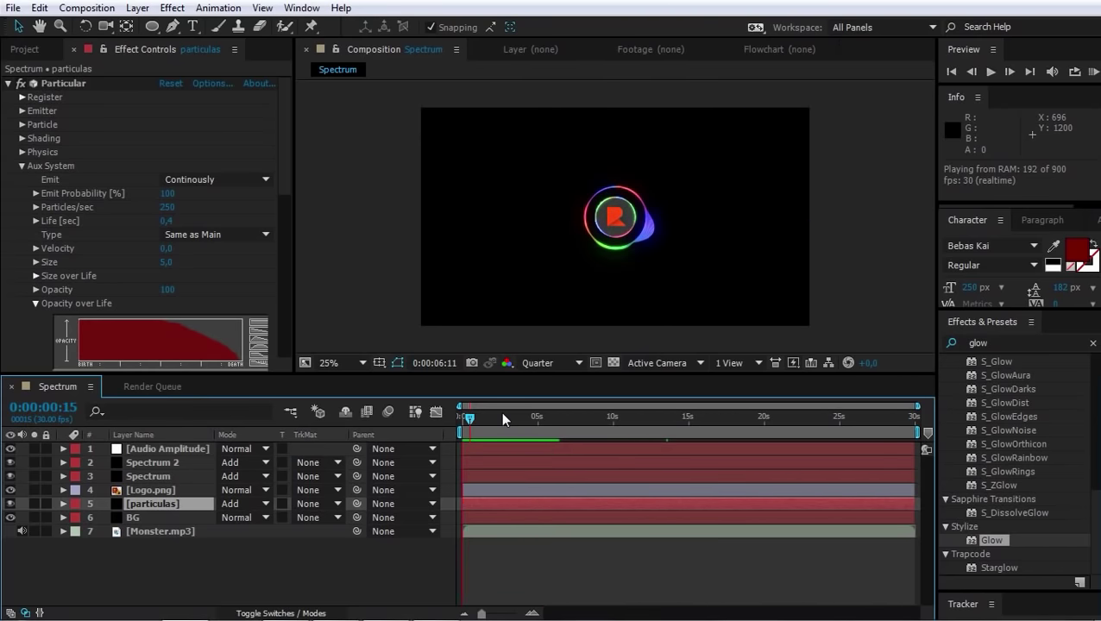
Stop the preview and enable motion blur on particulas and for the composition
key(space)
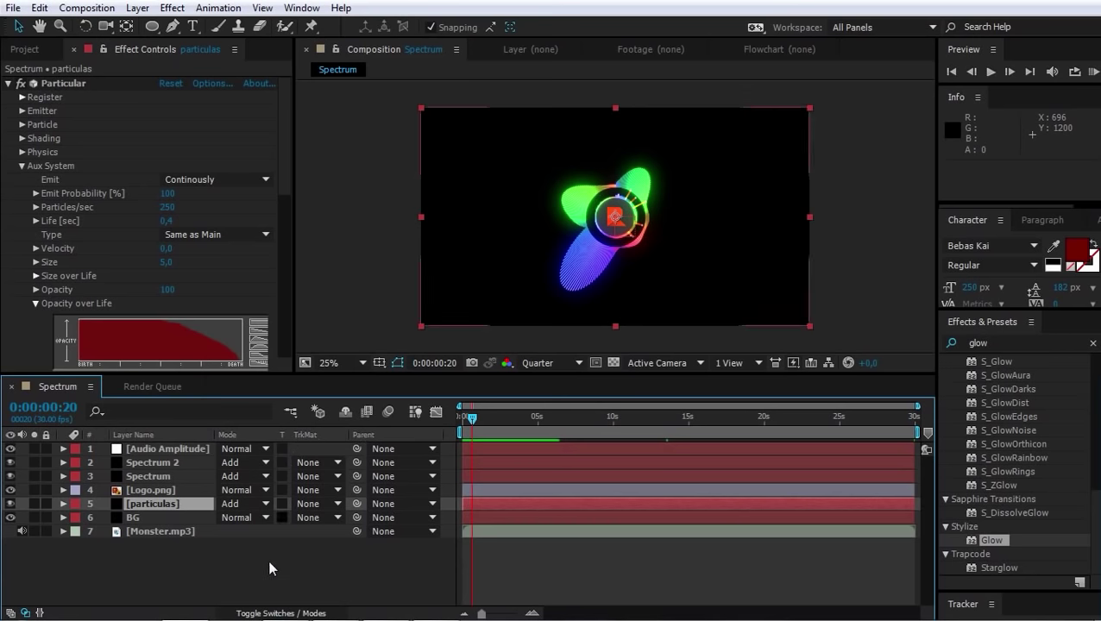
click(274, 602)
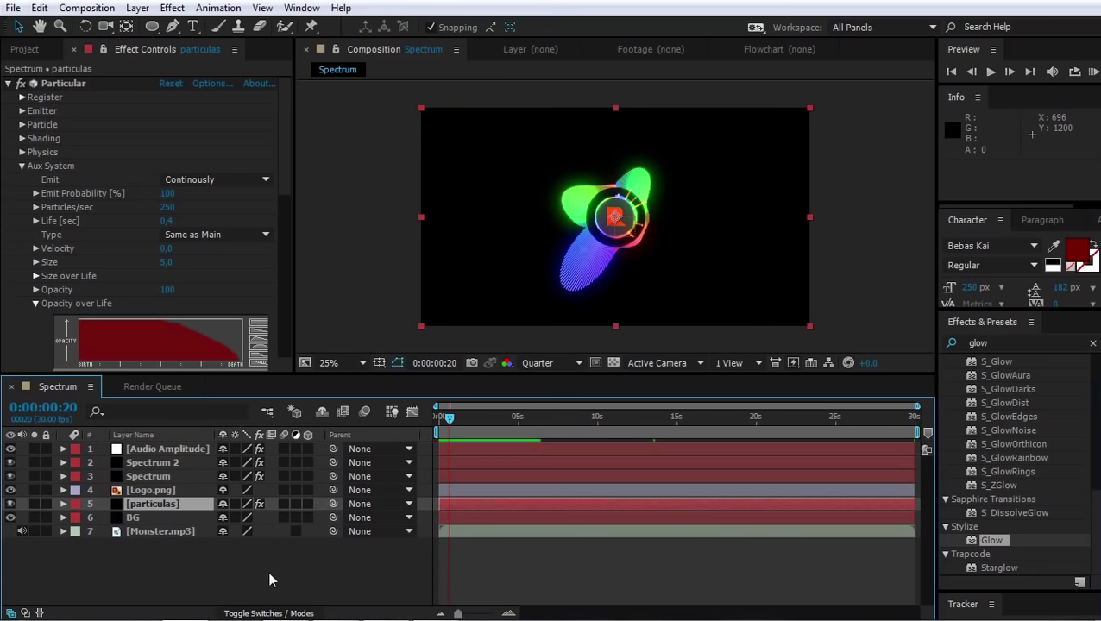
click(284, 504)
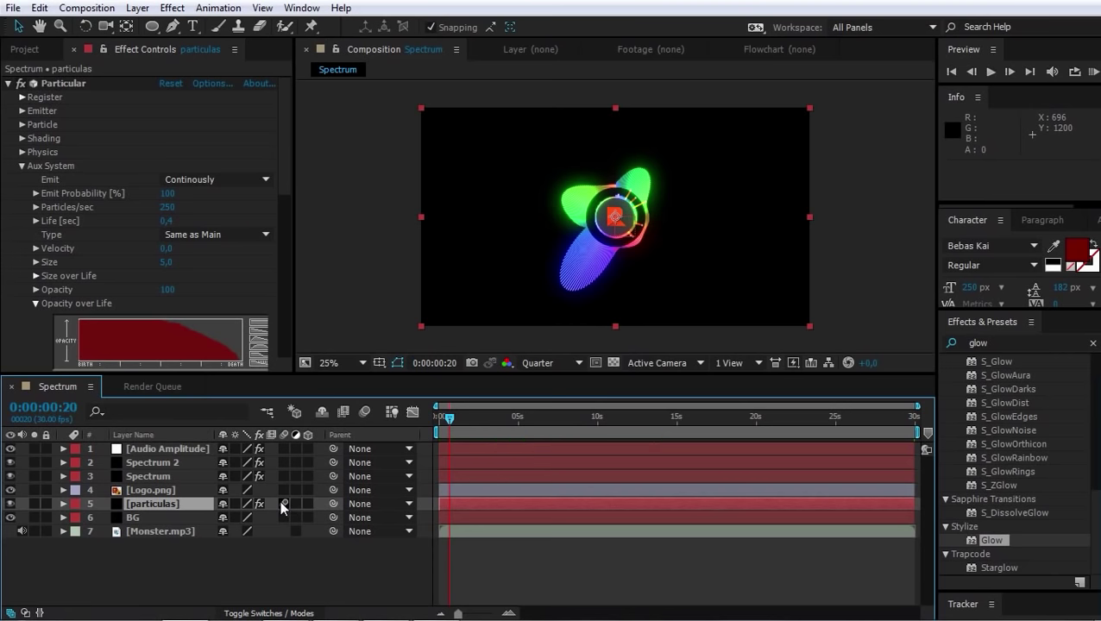
click(363, 414)
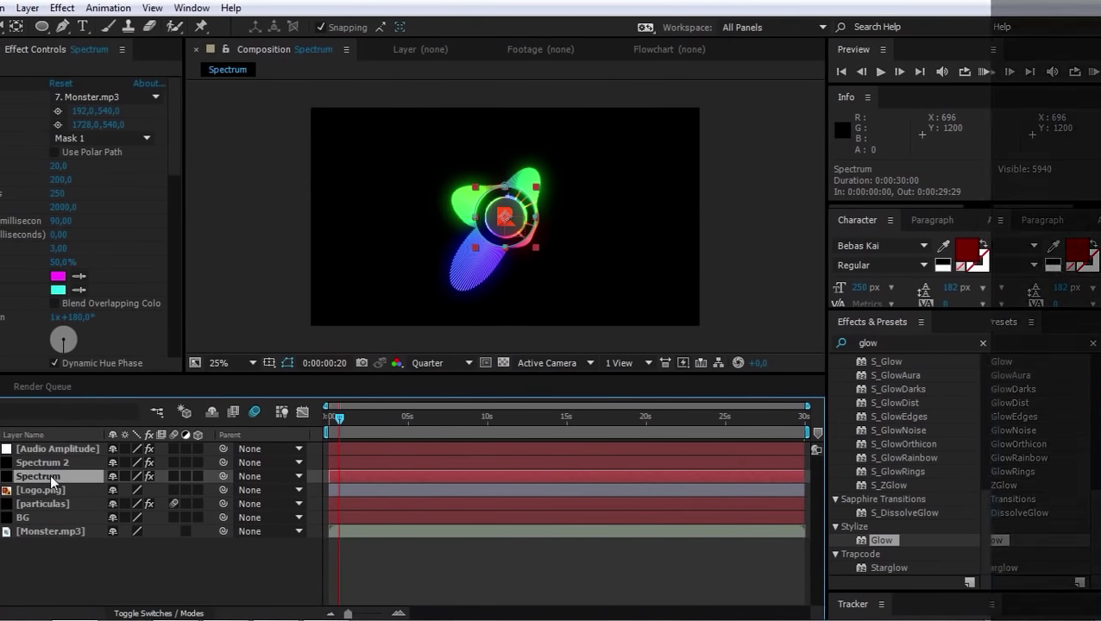
Select the Spectrum layer and toggle its visibility off and on to compare
click(160, 477)
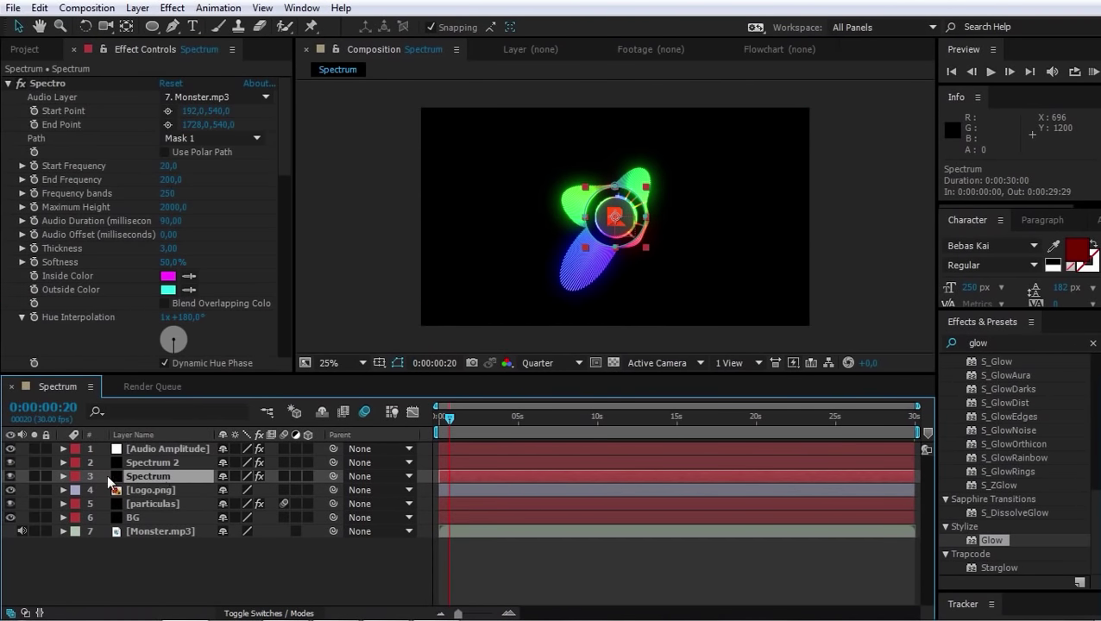
click(10, 476)
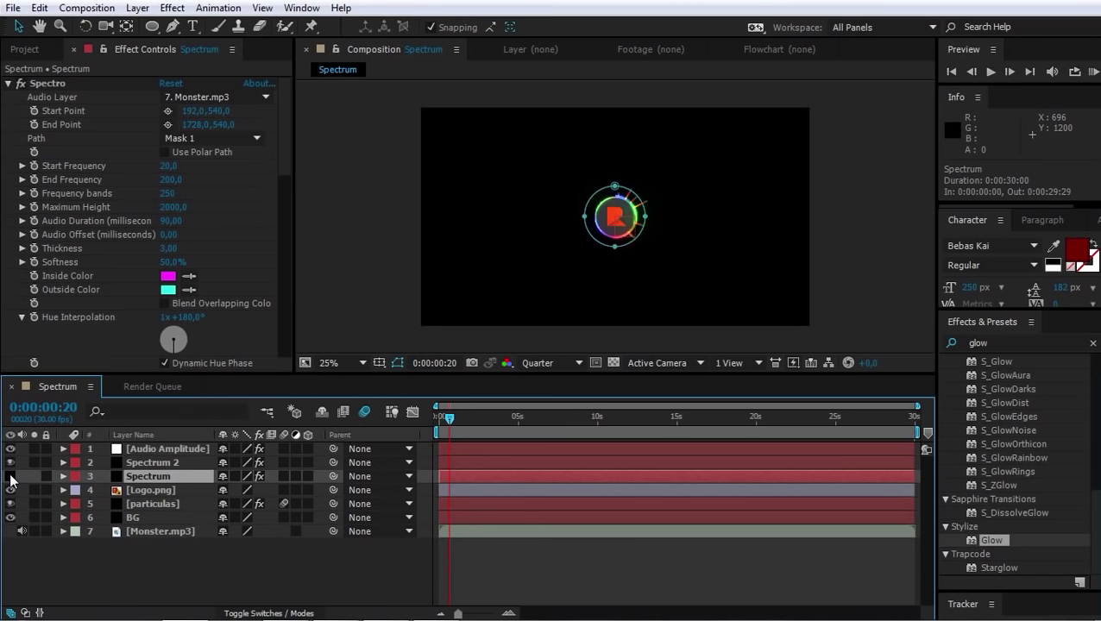
click(11, 476)
Duplicate Spectrum as Spectrum 3 below particulas, solo it, and lower Maximum Height to 500
key(ctrl+d)
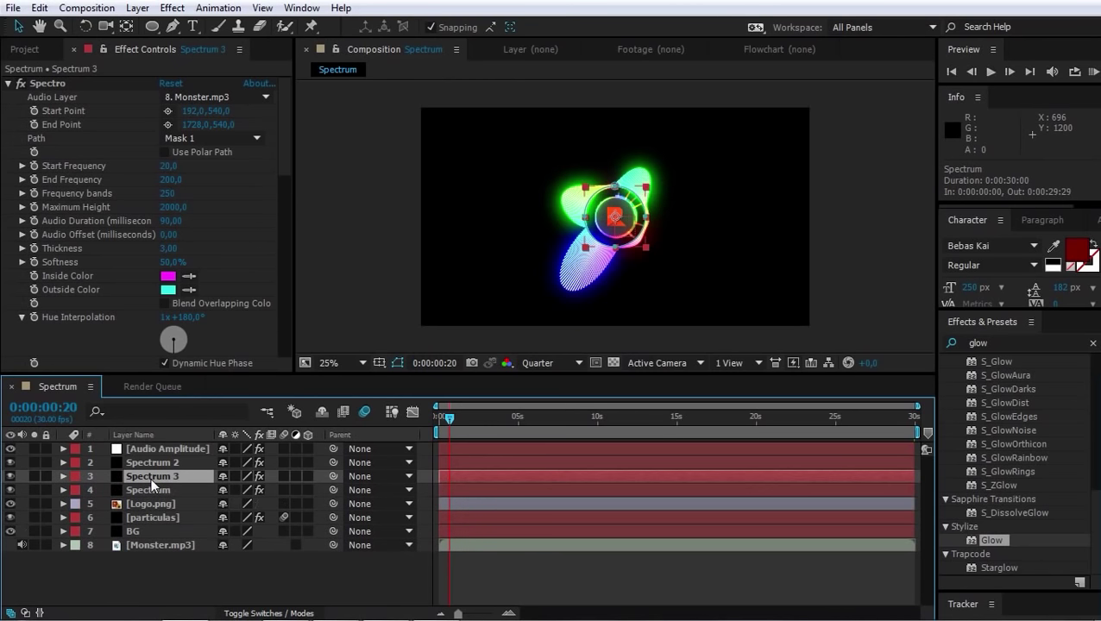
drag(148, 475, 150, 518)
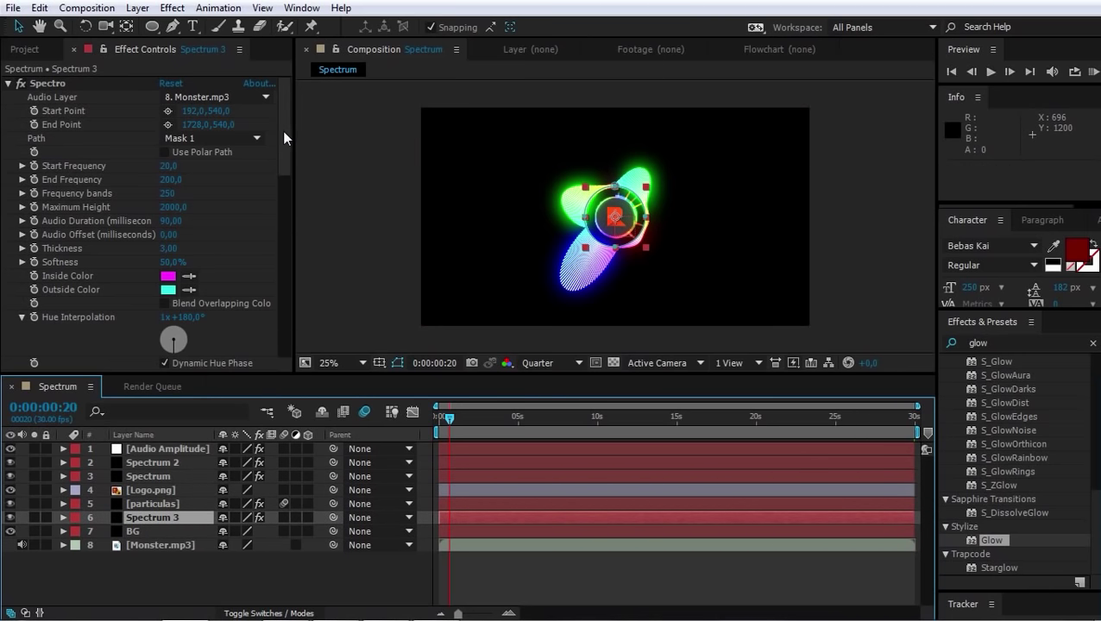
drag(282, 131, 282, 132)
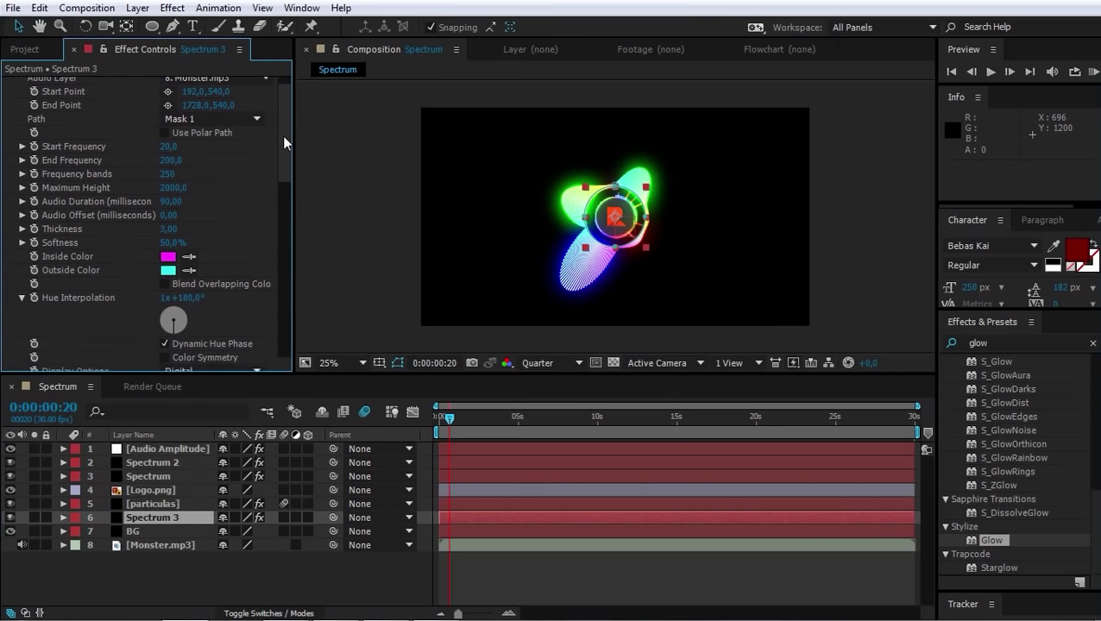
click(173, 201)
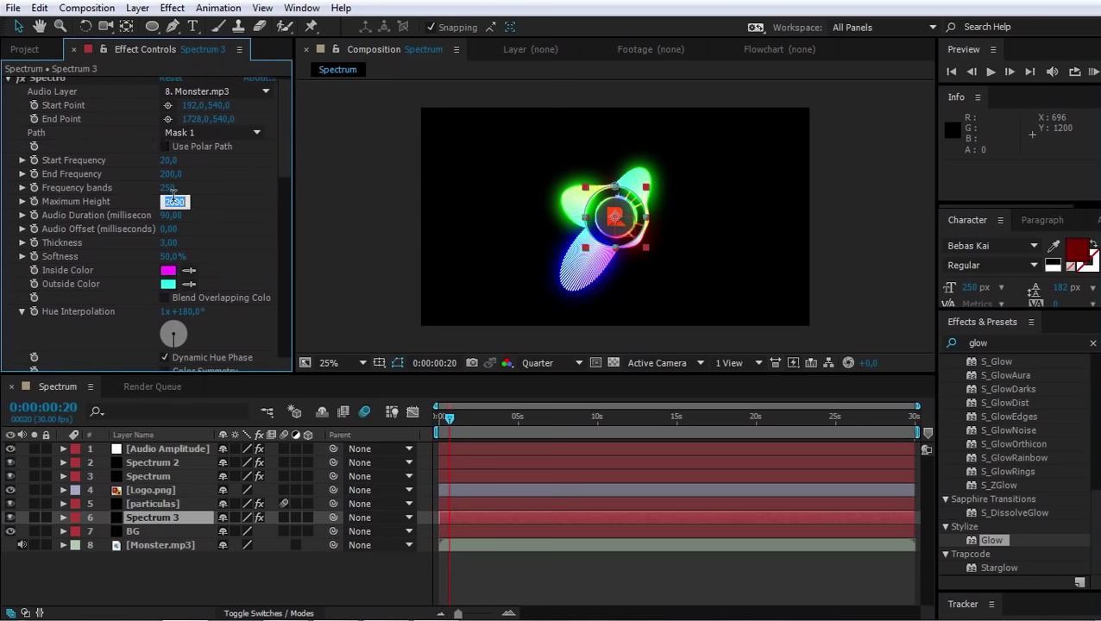
click(33, 517)
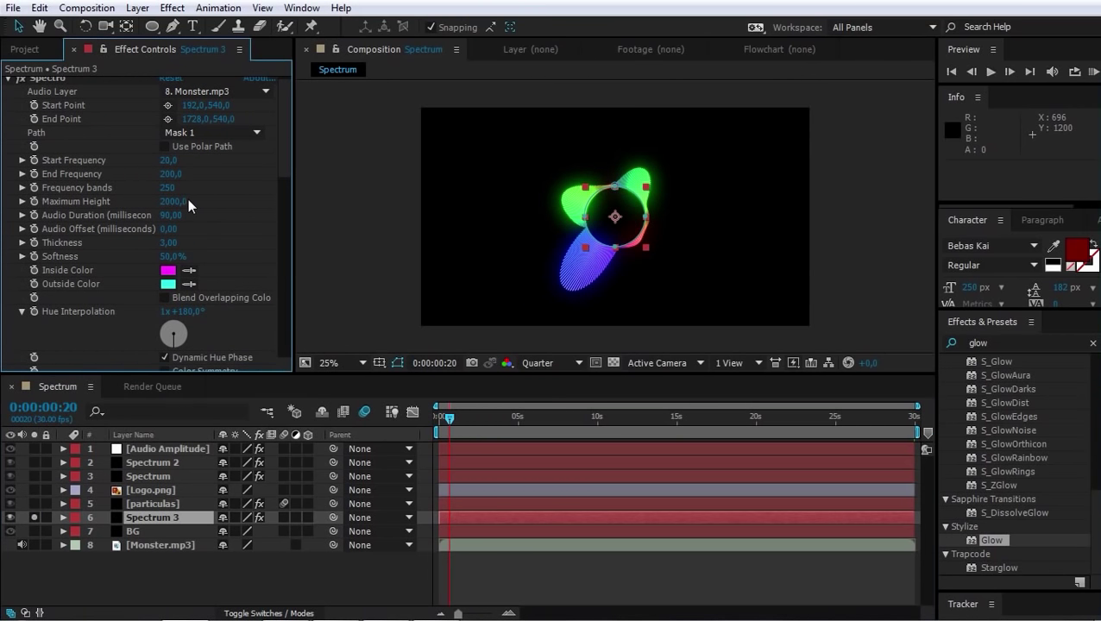
mouse_move(177, 200)
mouse_down()
mouse_move(126, 204)
mouse_move(170, 207)
mouse_up()
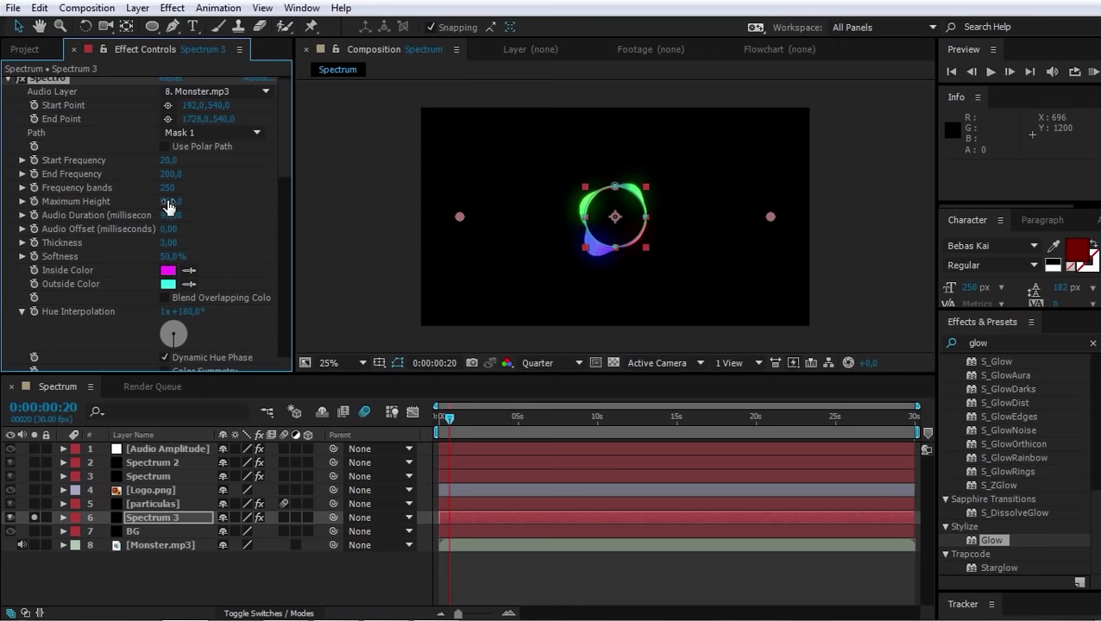
Apply Gaussian Blur to Spectrum 3, place it after Glow 2, and set Blurriness to 125
click(1009, 342)
text(gaussi)
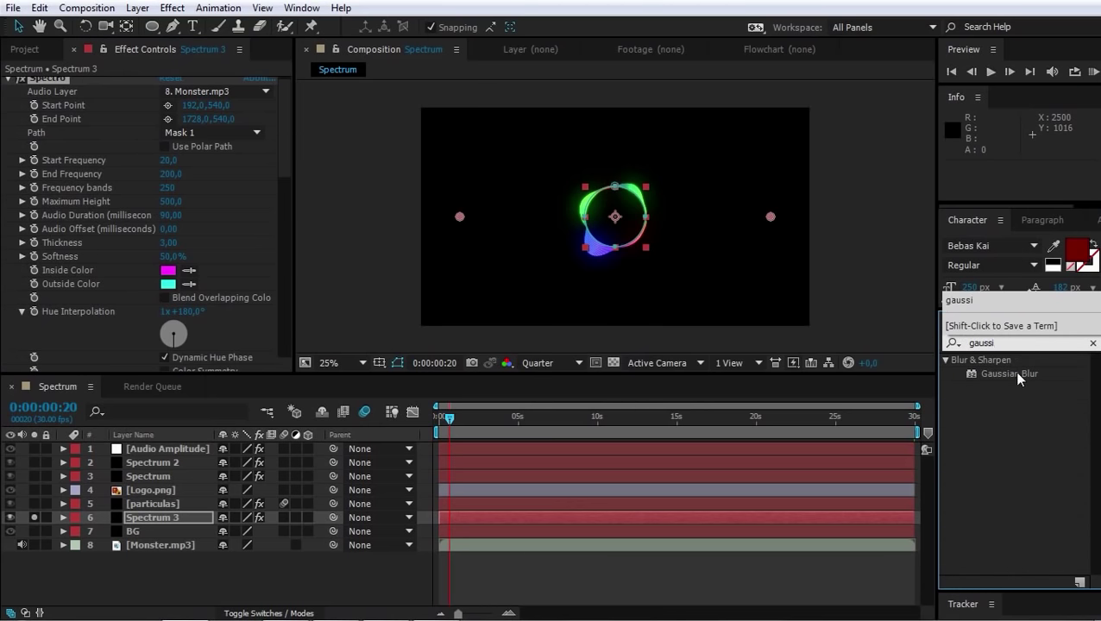
drag(1013, 373, 198, 278)
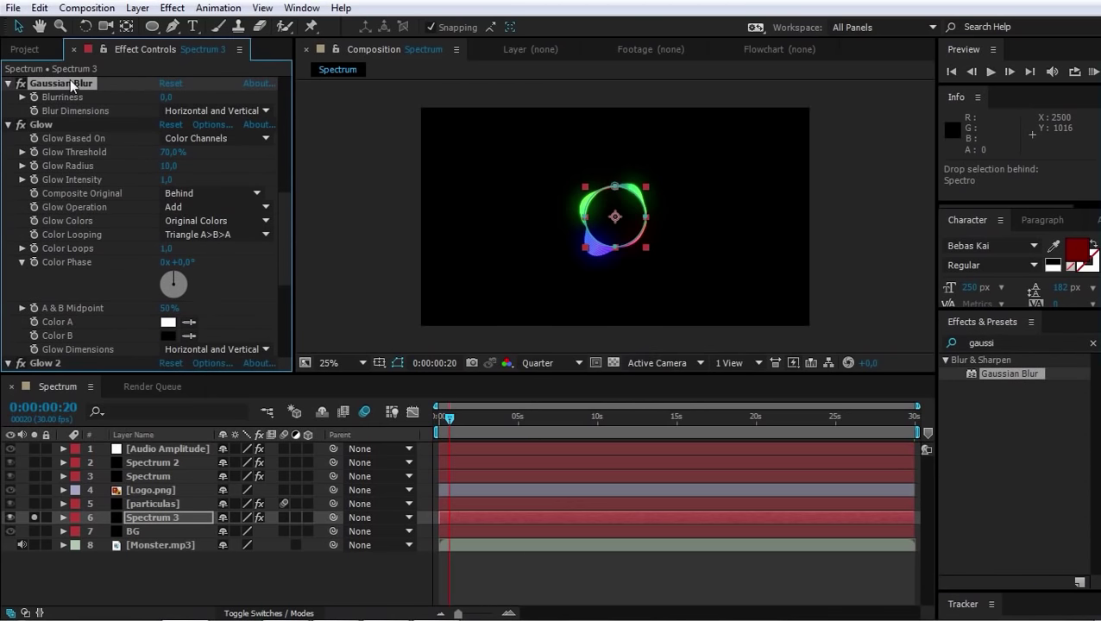
mouse_move(70, 80)
mouse_down()
mouse_move(80, 383)
mouse_move(76, 352)
mouse_up()
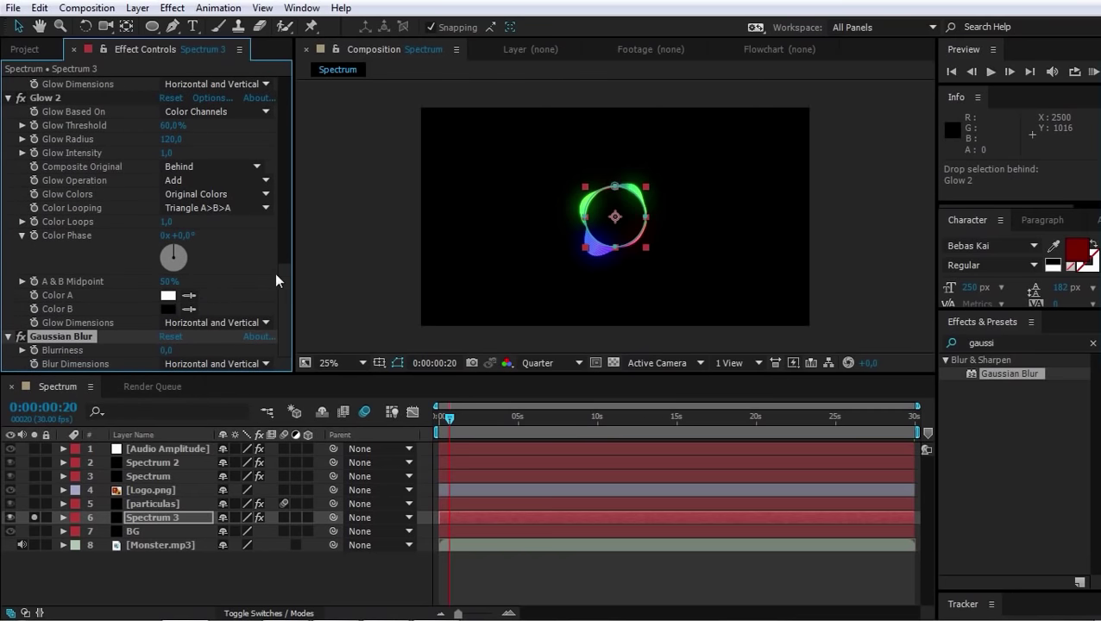
mouse_move(282, 285)
mouse_down()
mouse_move(284, 185)
mouse_move(279, 306)
mouse_up()
drag(164, 354, 202, 351)
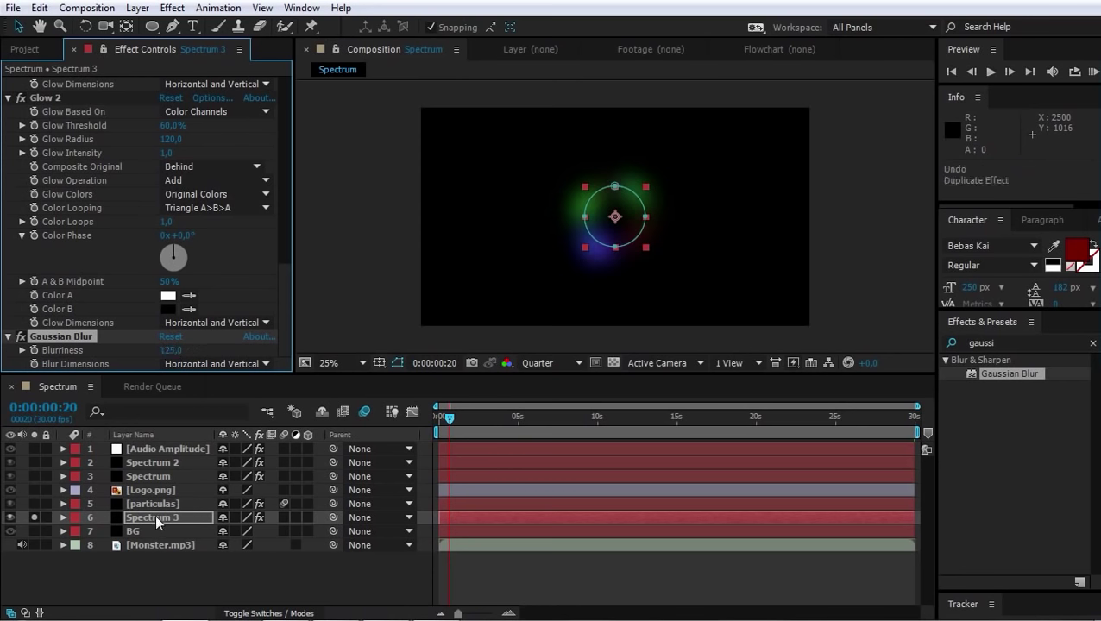
Duplicate the blurred Spectrum 3 layer and scale the copy to 150%
key(ctrl+d)
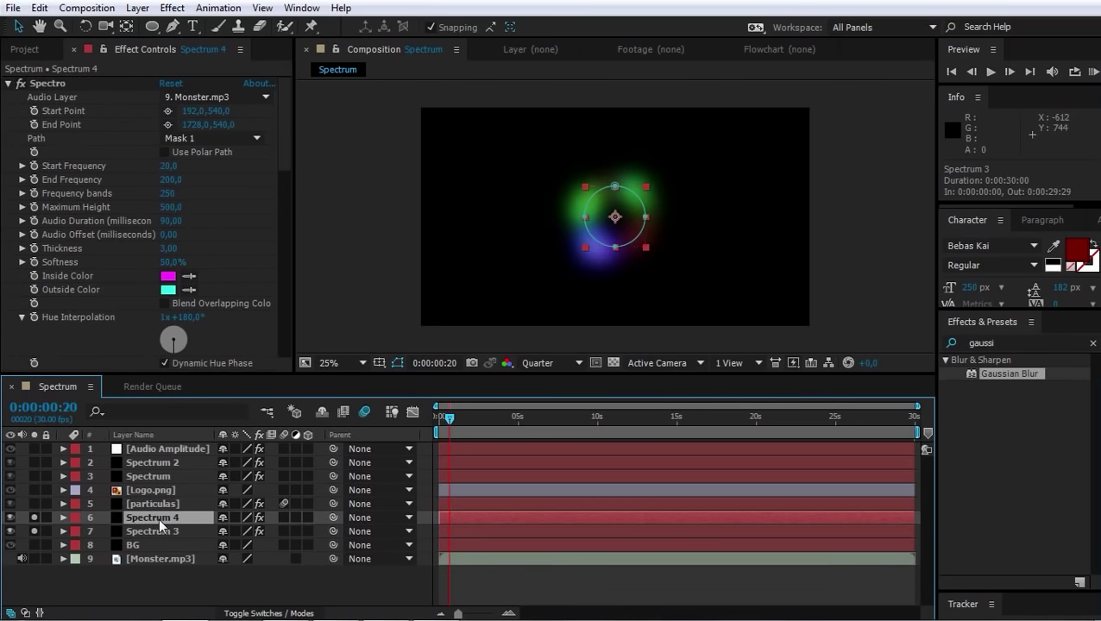
key(s)
click(240, 532)
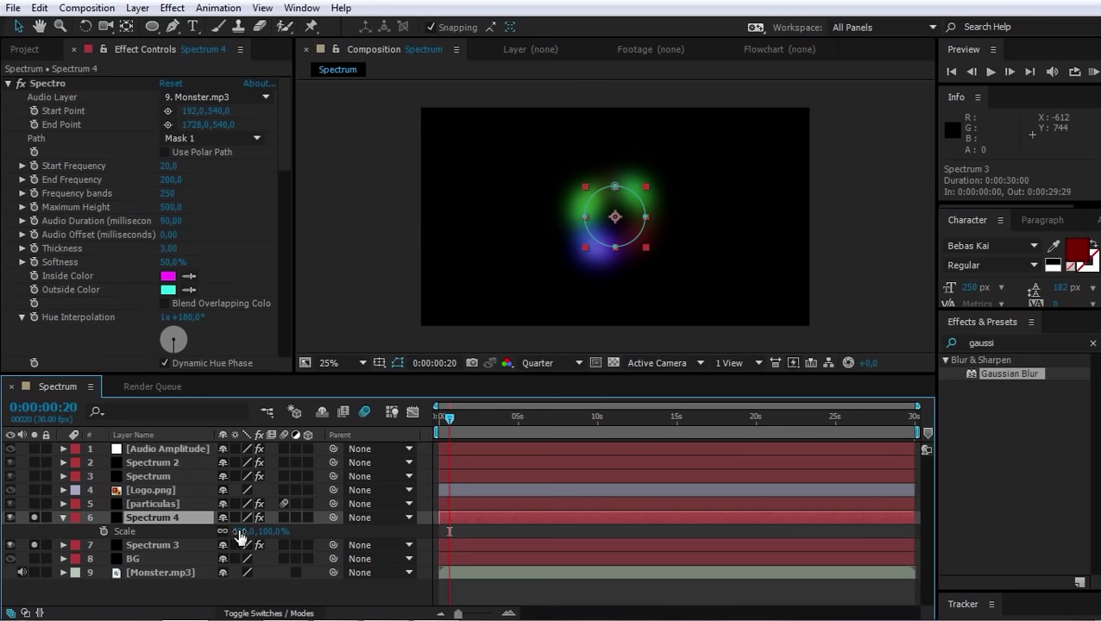
text(150)
key(Return)
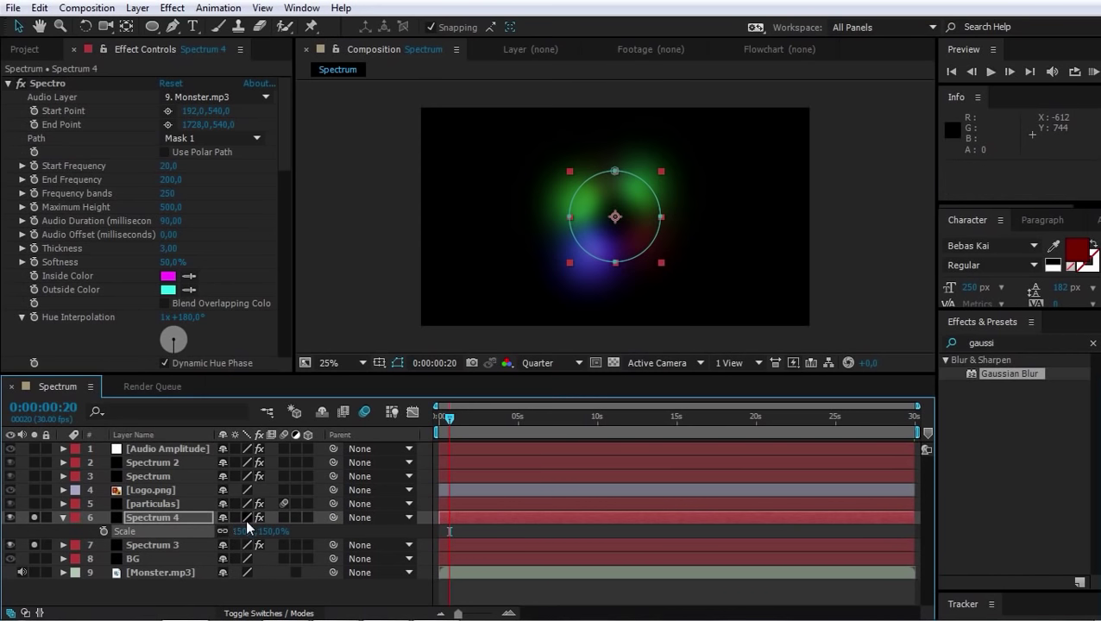
Rename both blurred spectrum layers to 'glow'
key(ctrl+shift+Down)
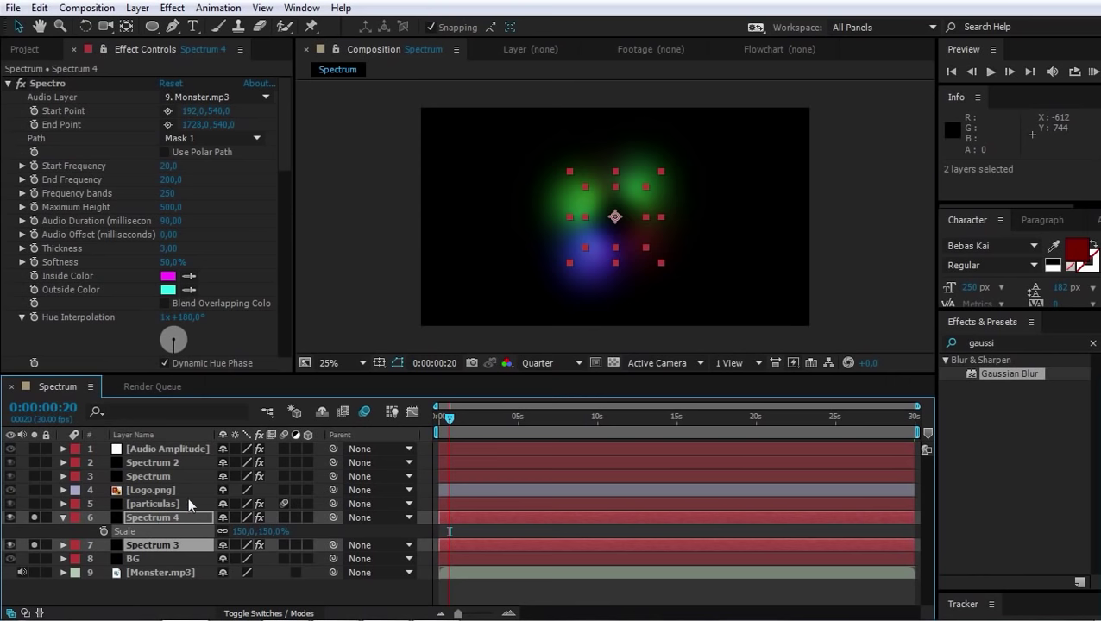
click(152, 504)
click(169, 516)
key(Return)
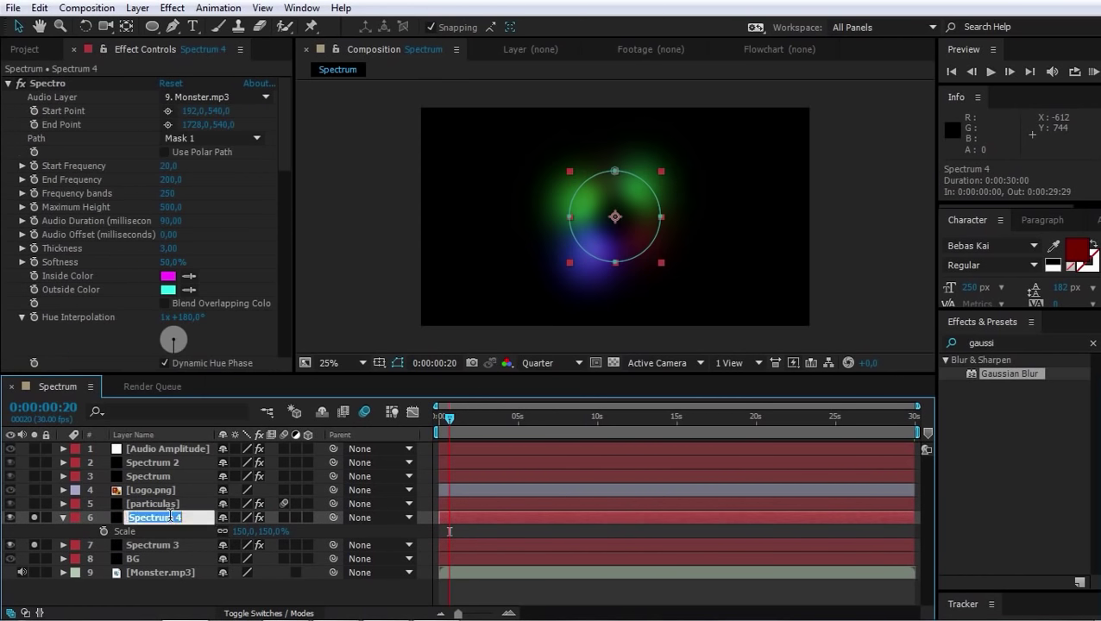
text(glow)
key(Tab)
text(gl)
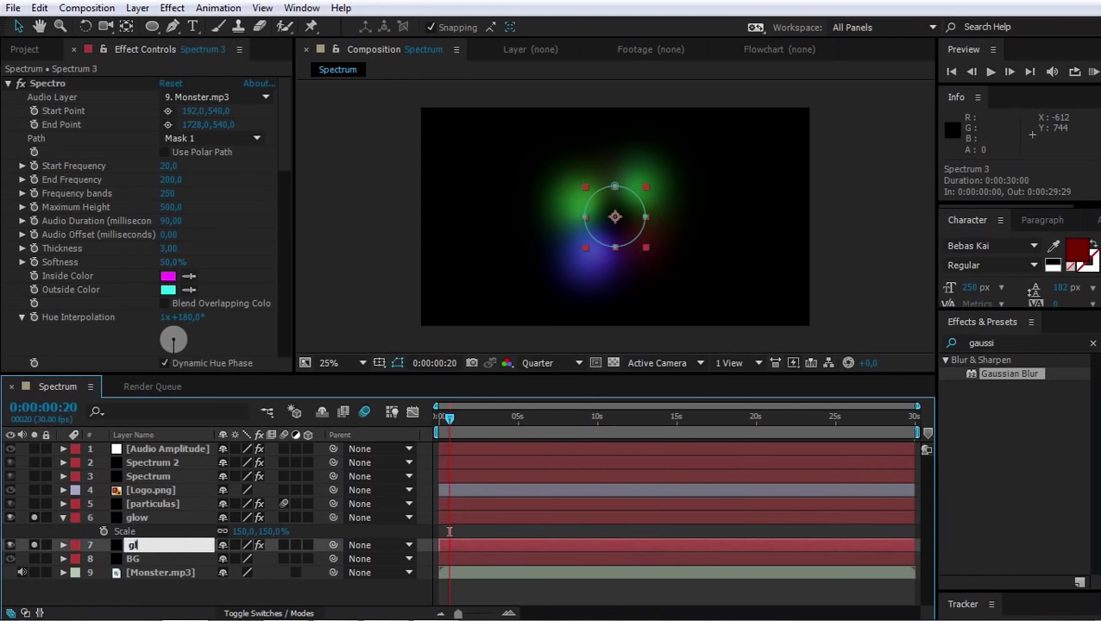
text(ow)
key(Return)
click(64, 512)
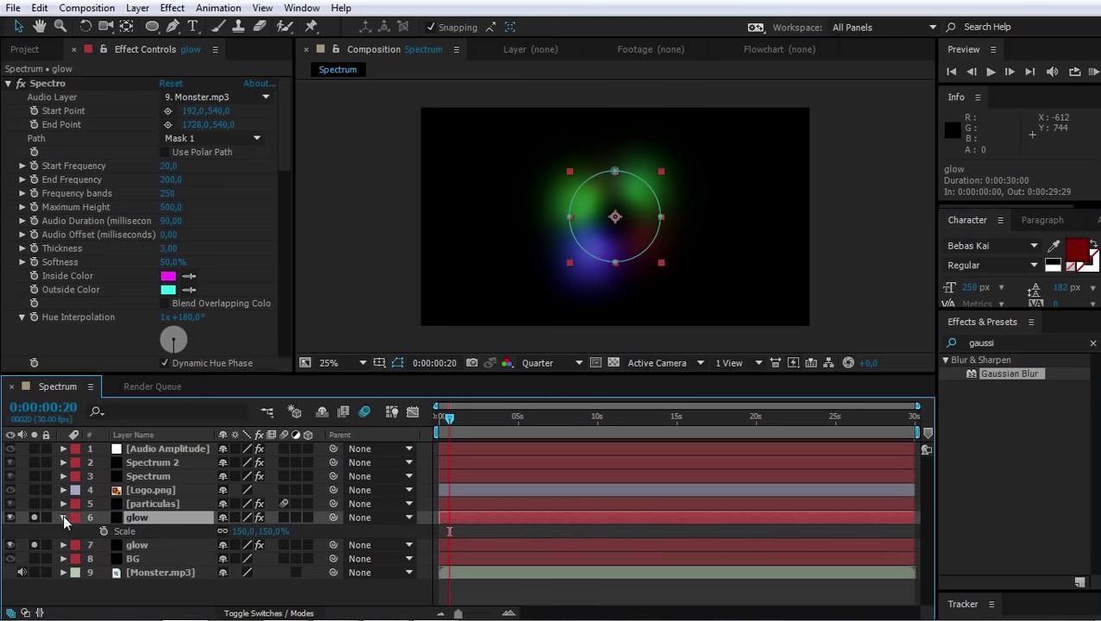
Collapse the upper glow layer and reveal its Transform properties
click(63, 516)
click(63, 517)
scroll(78, 552, down, 1)
click(77, 529)
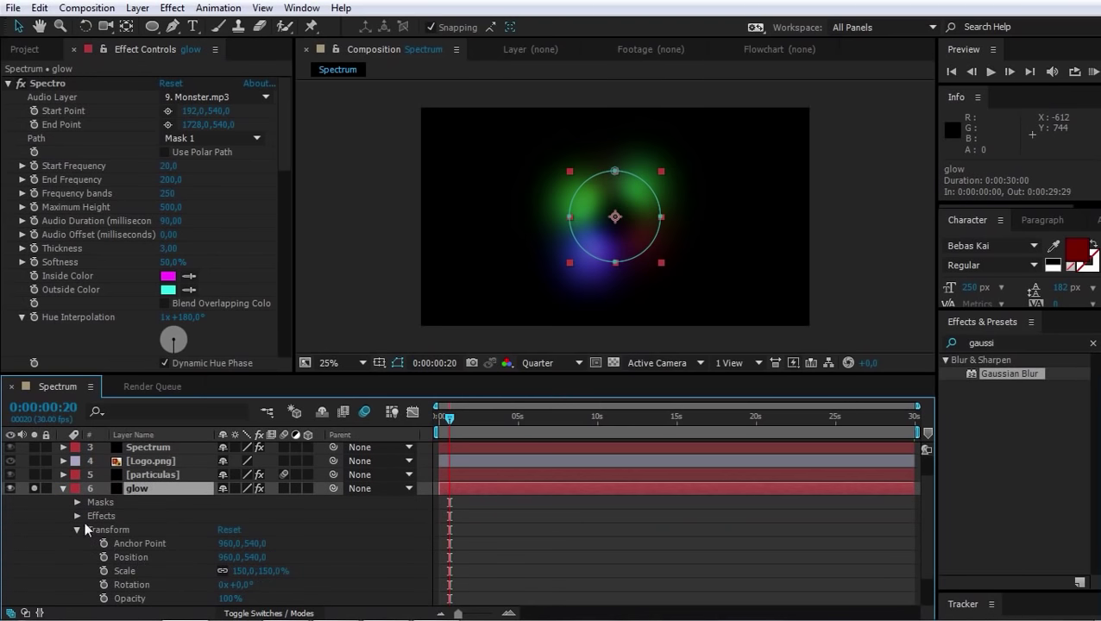
Set the upper glow layer's opacity to 75%
click(230, 599)
text(75)
key(Return)
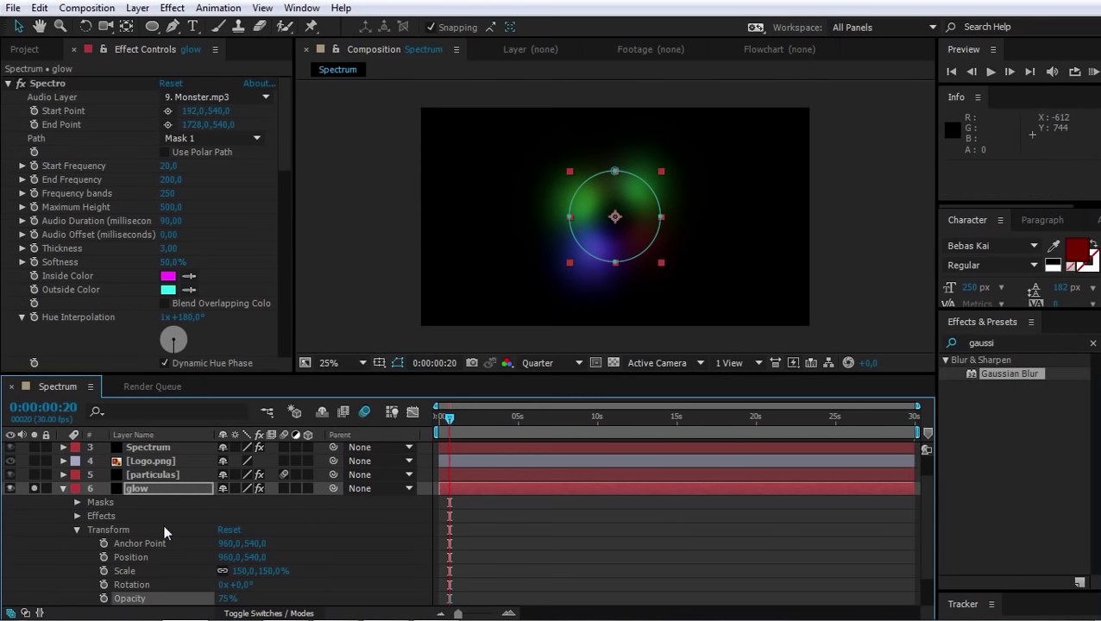
Check the lower glow layer's opacity, collapse both glow layers, and turn off their solo
click(64, 488)
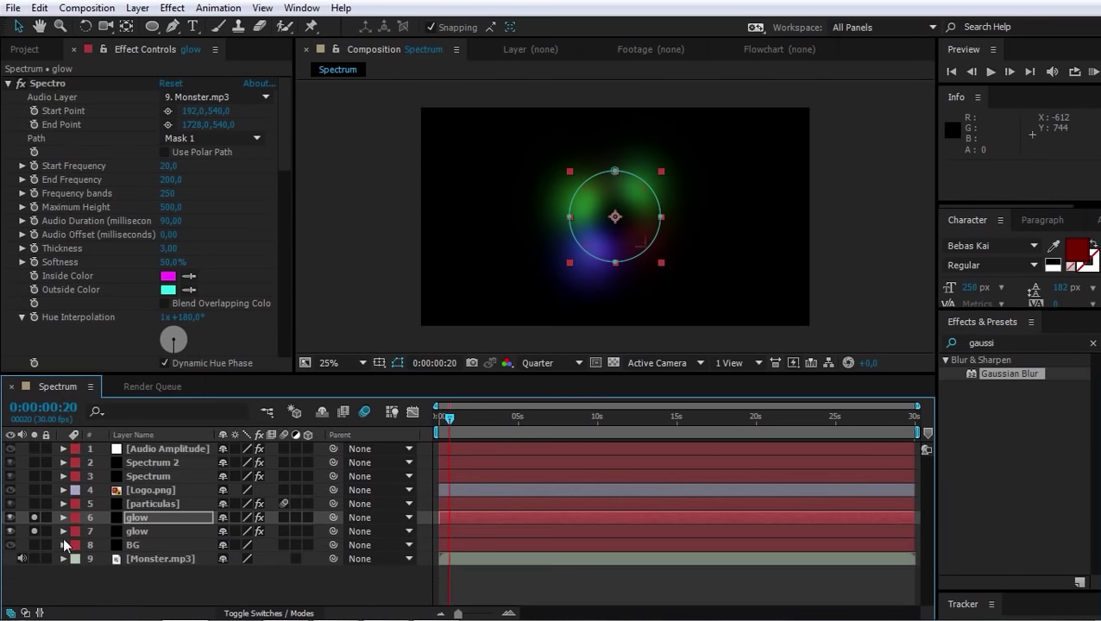
click(63, 531)
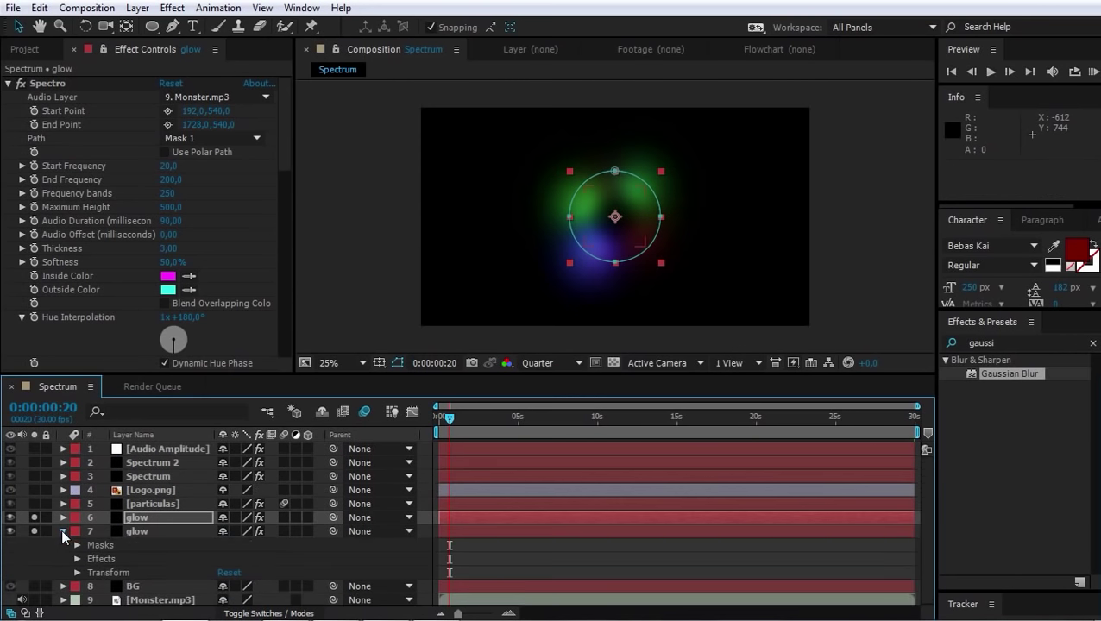
click(77, 574)
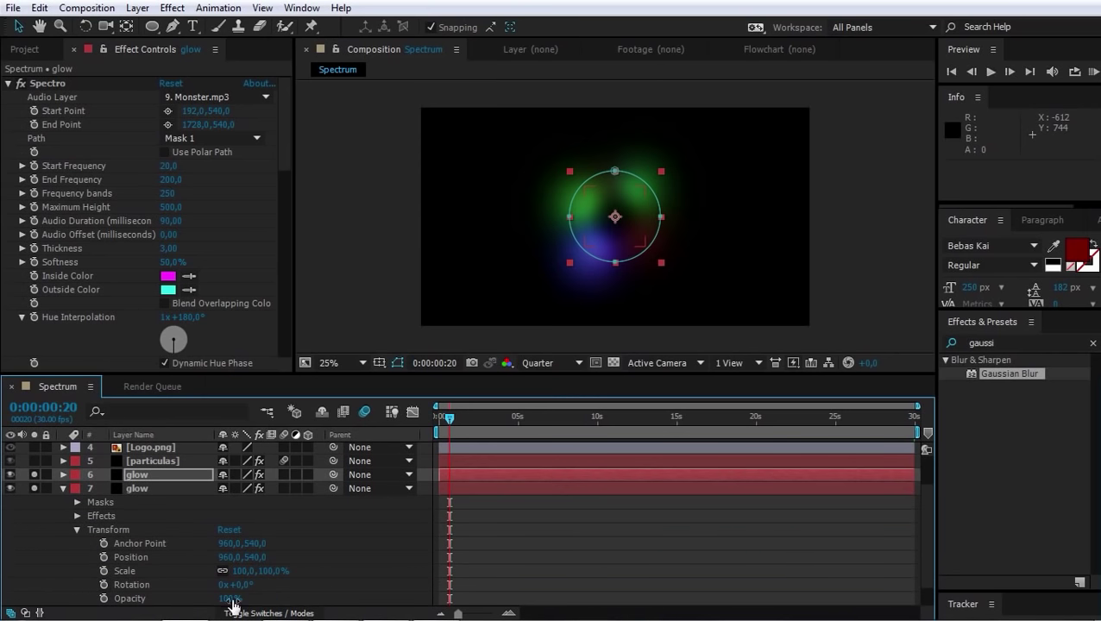
click(231, 598)
key(Return)
key(ctrl+grave)
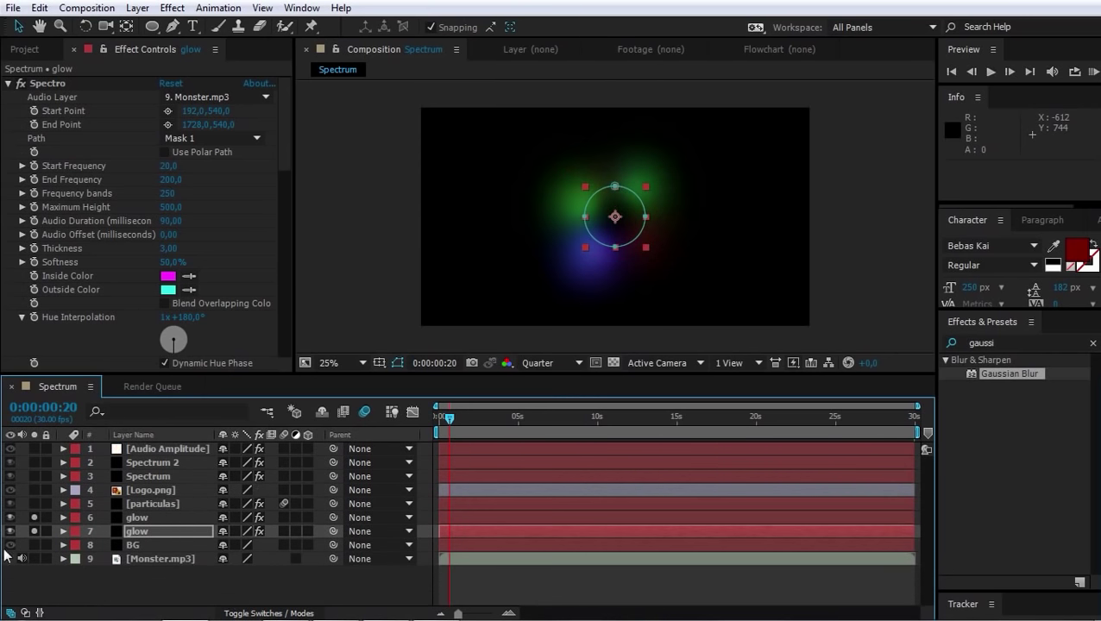
click(34, 518)
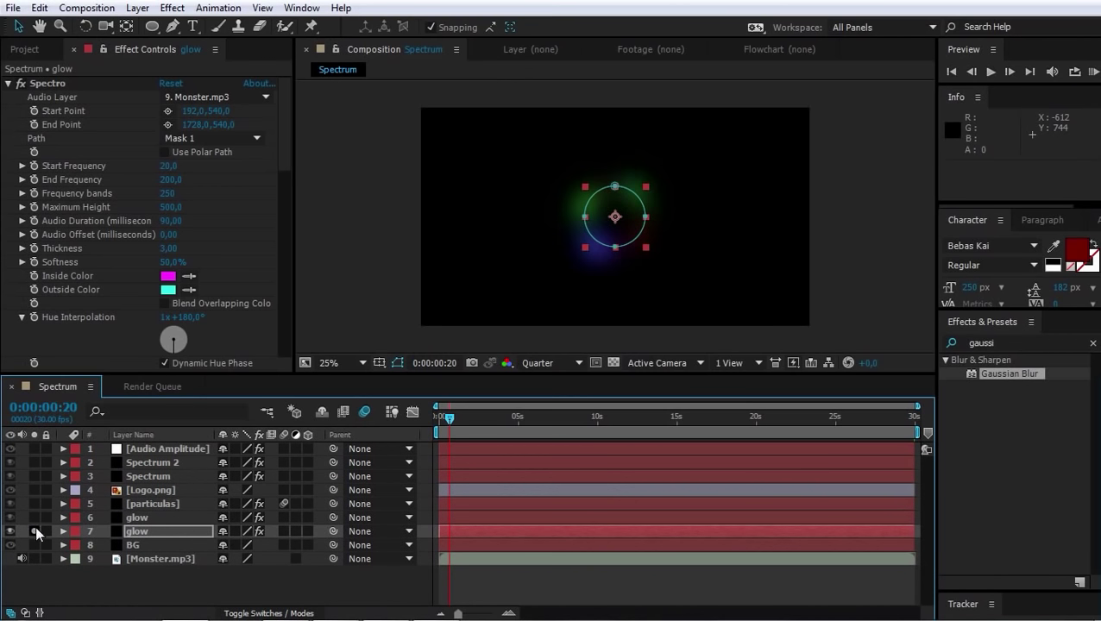
click(34, 530)
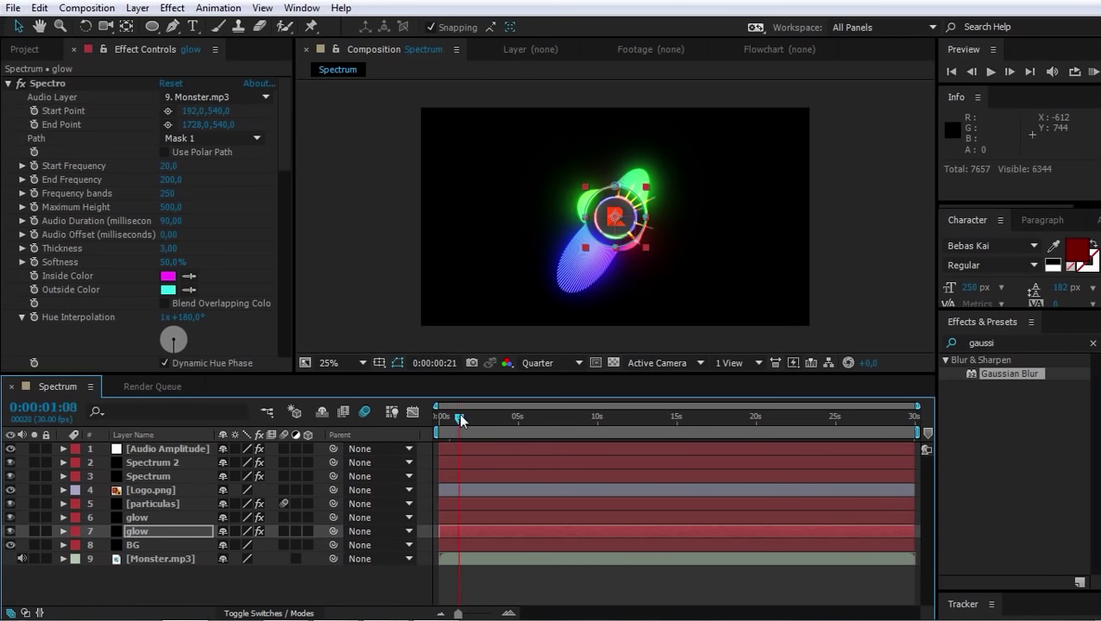
Preview the visualizer from frame 0, then bring up the timeline's new-layer options
drag(450, 420, 438, 420)
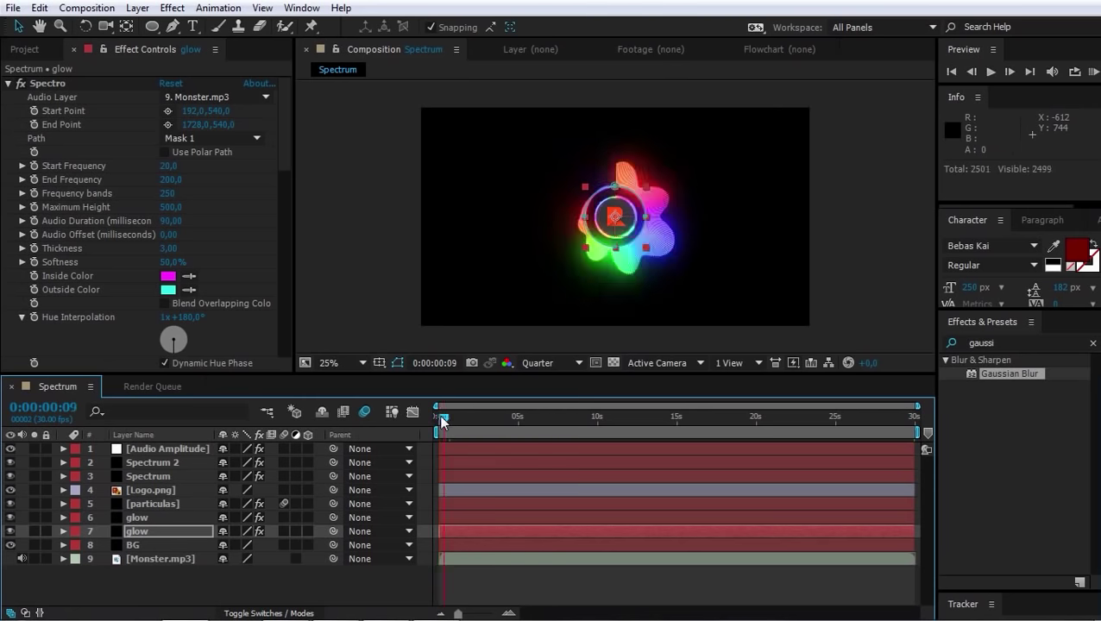
key(space)
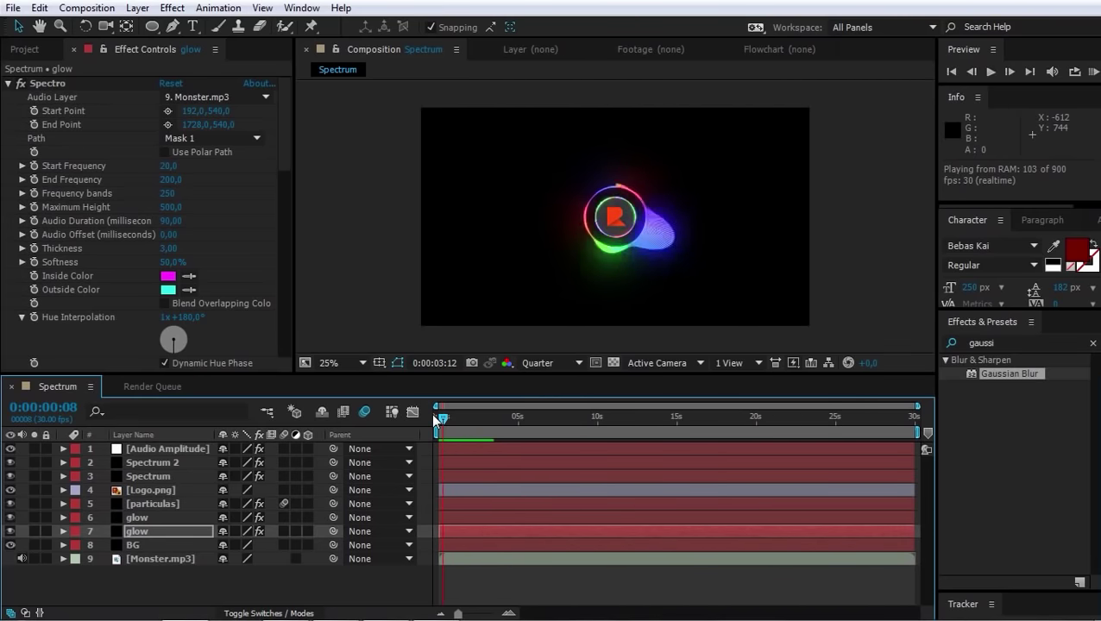
key(space)
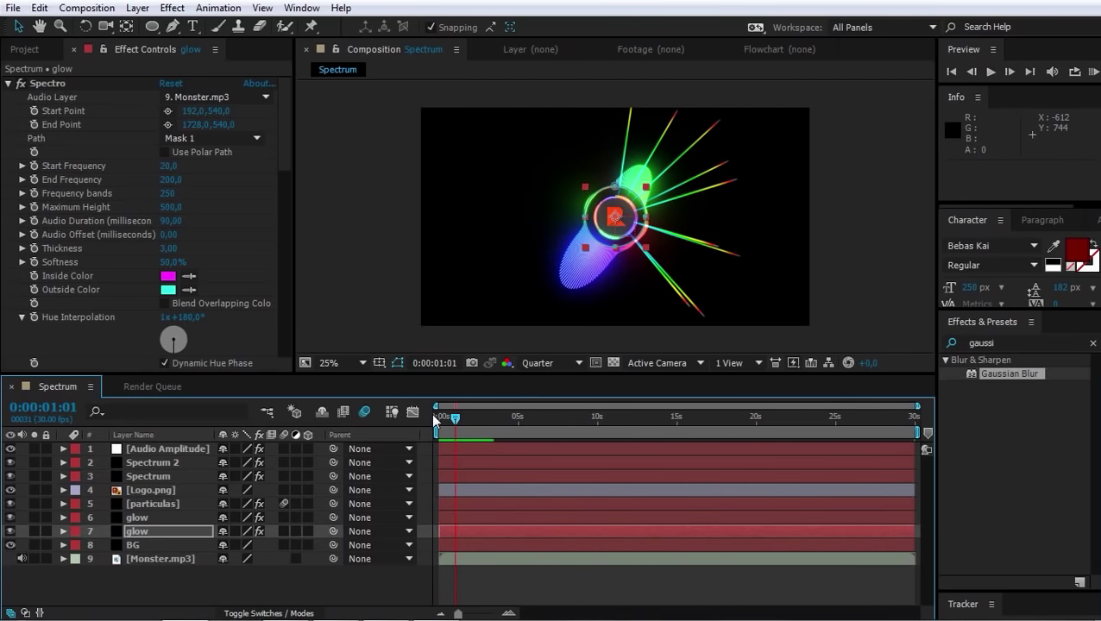
right_click(191, 580)
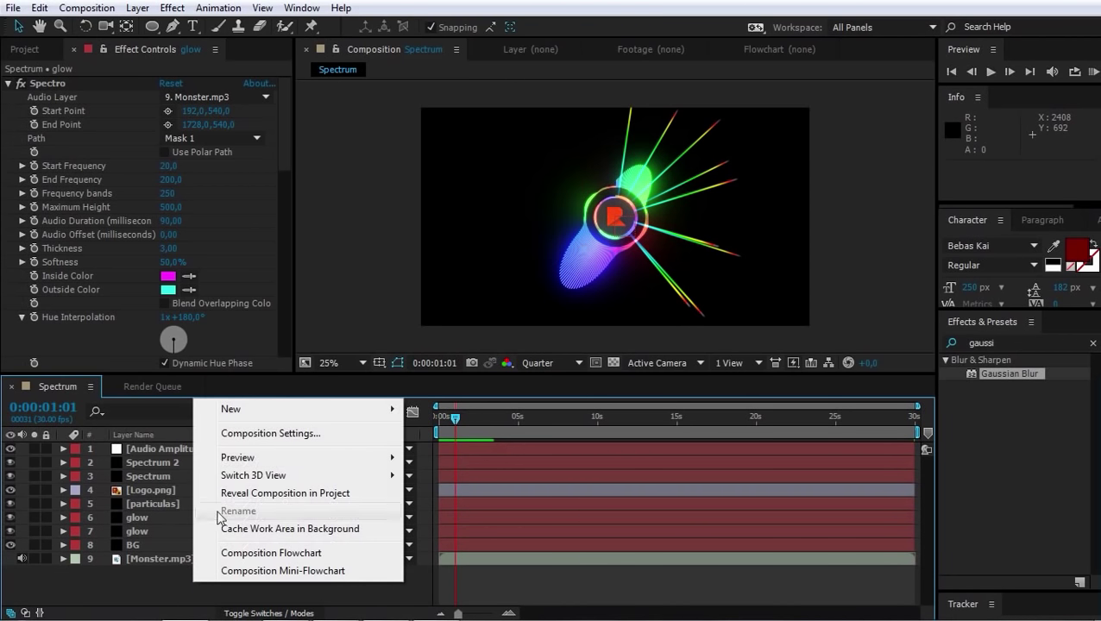
Add a new adjustment layer and apply the Mirror effect to it
mouse_move(341, 400)
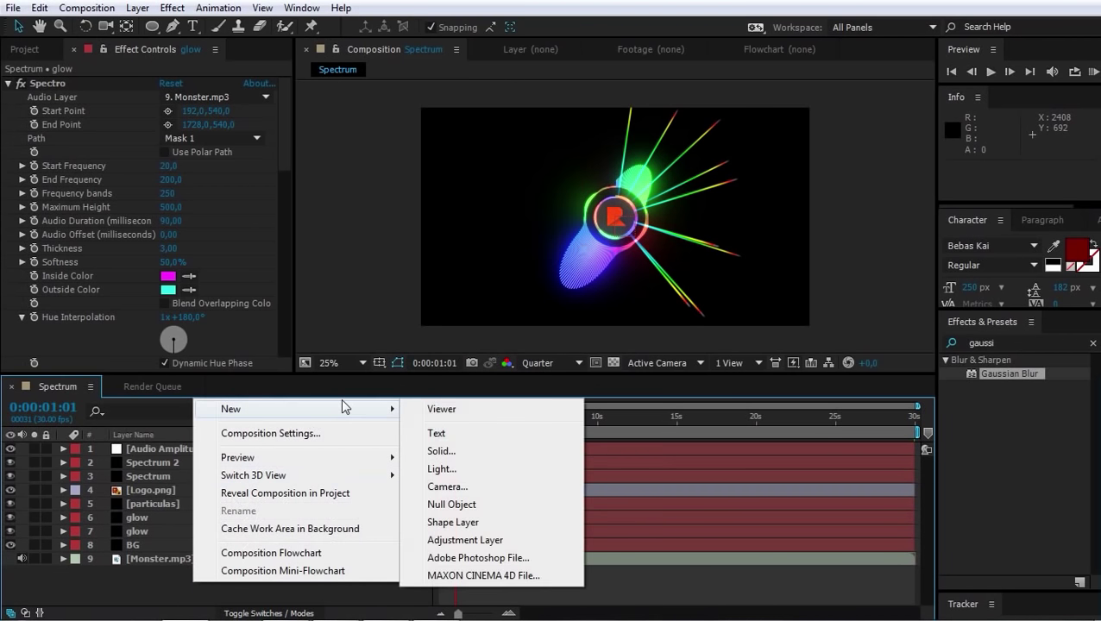
click(465, 540)
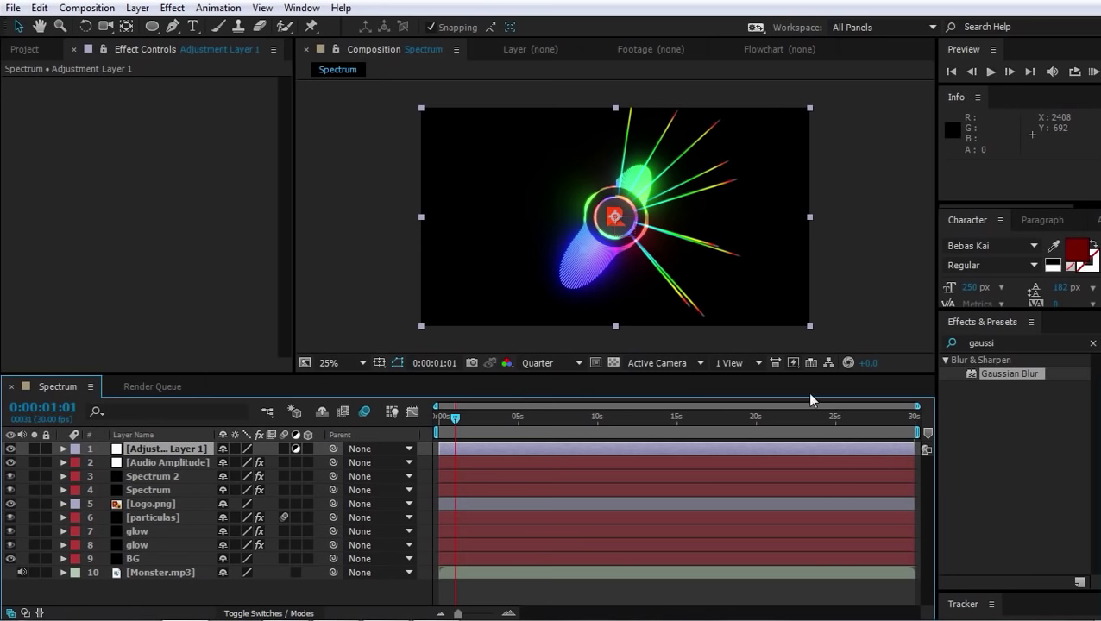
click(1010, 343)
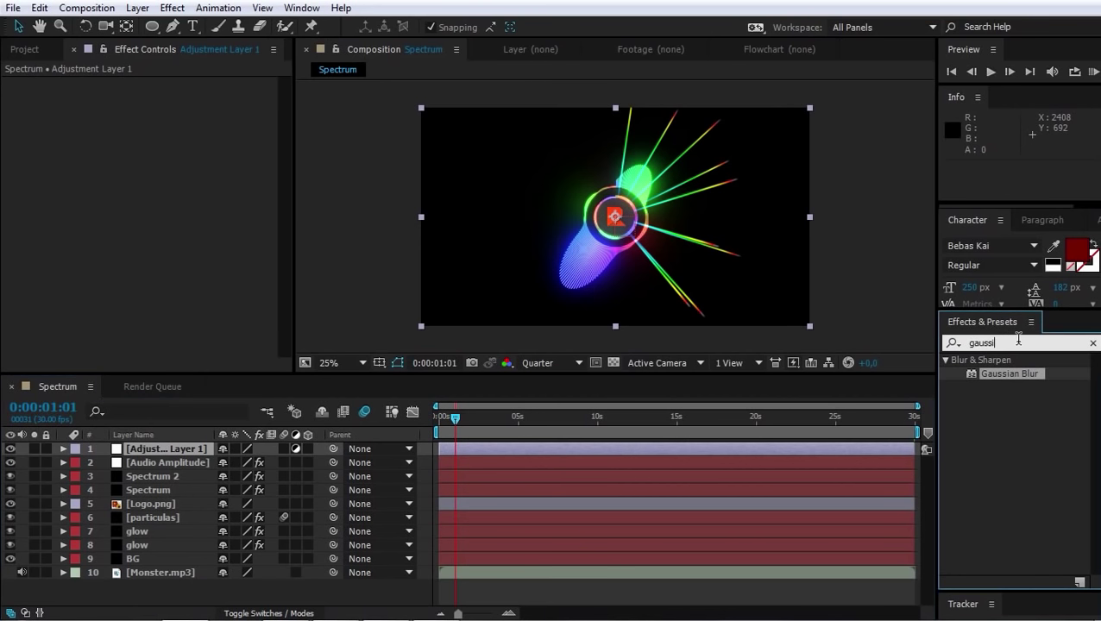
text(mirror)
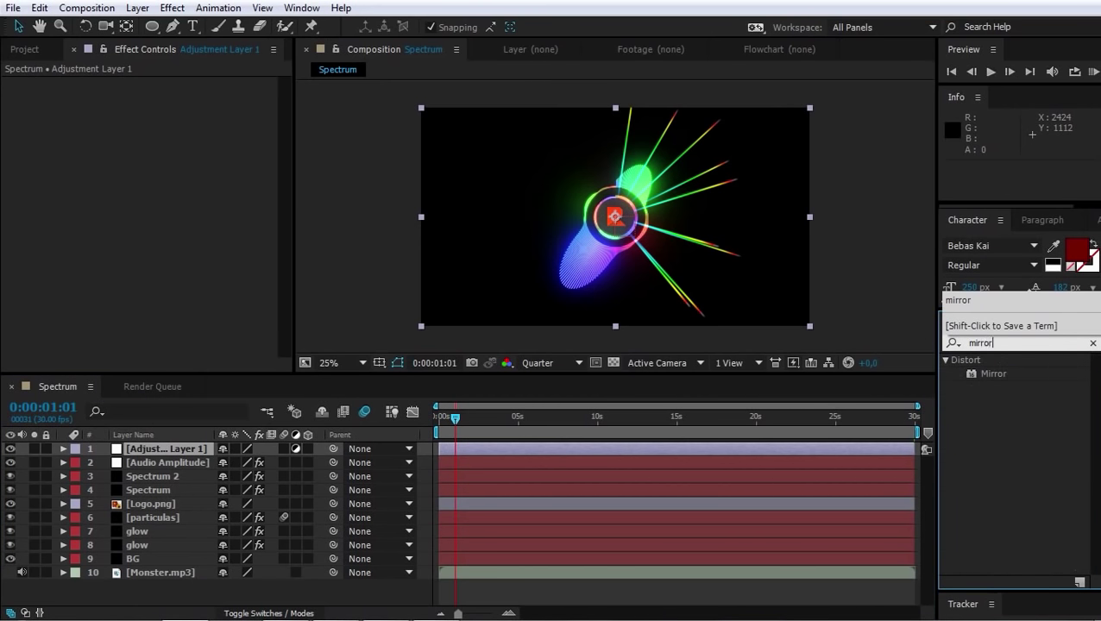
drag(994, 377, 826, 449)
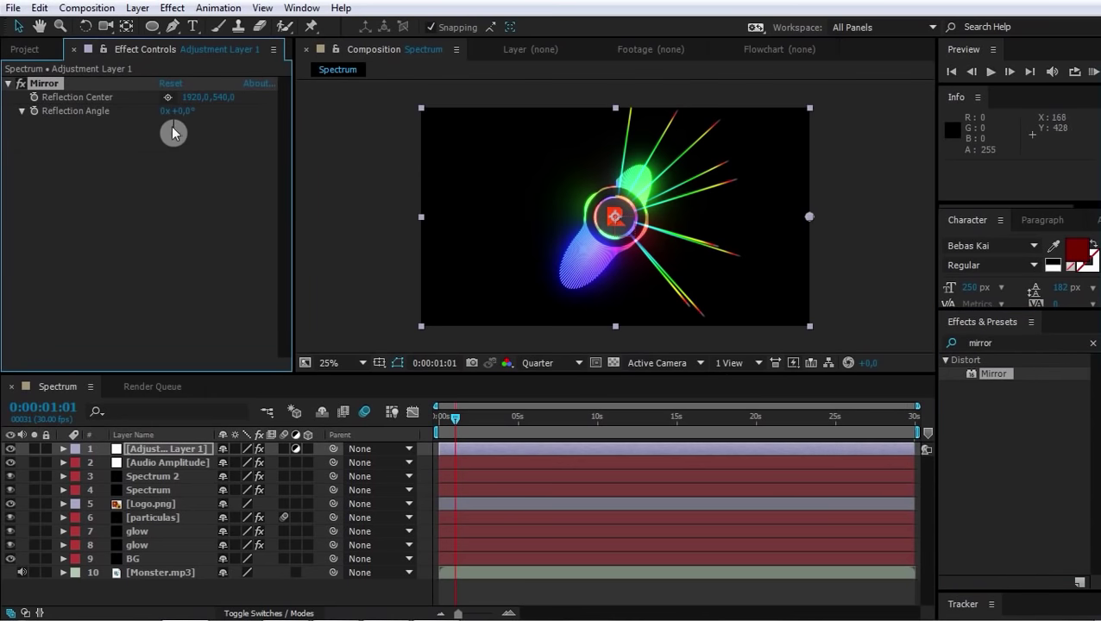
Check the composition settings and shift the Mirror reflection centre left to about 1375
click(86, 8)
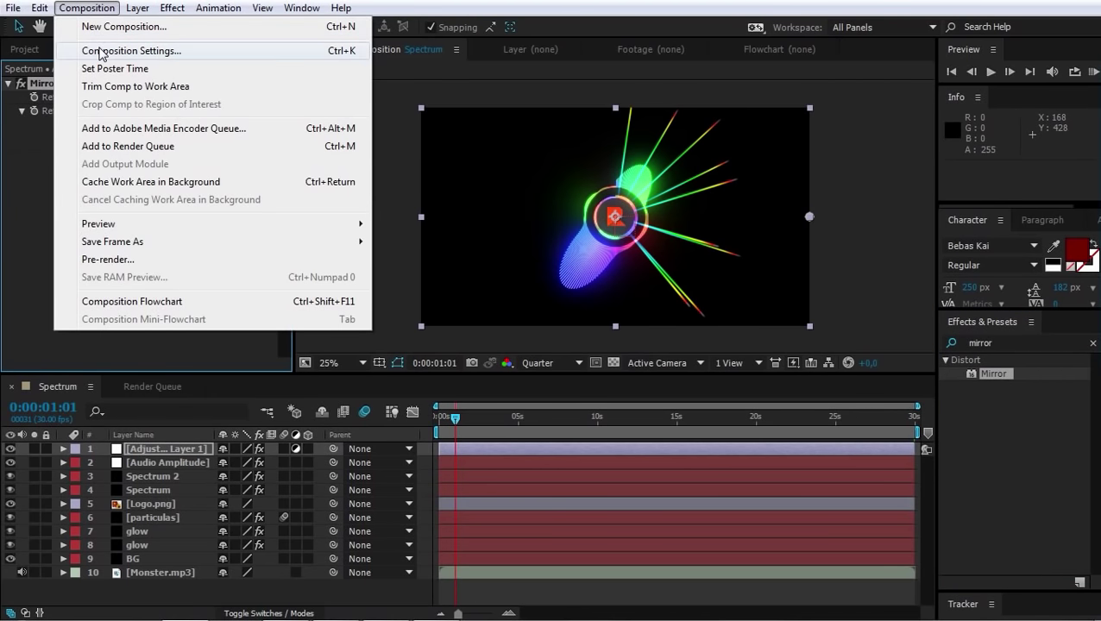
click(99, 50)
drag(505, 152, 308, 169)
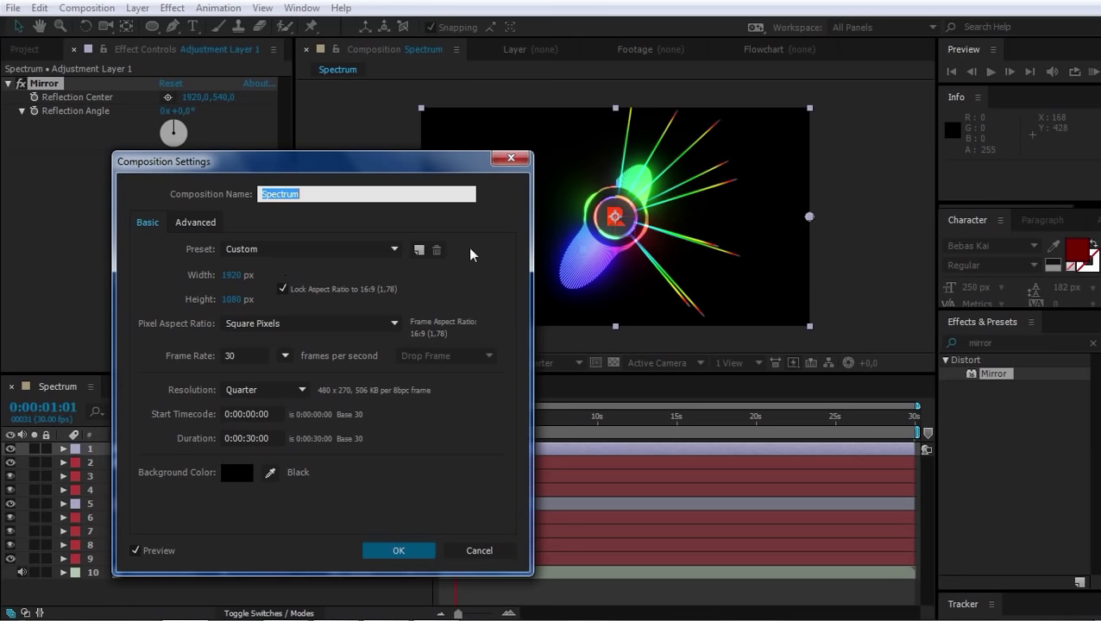
click(510, 158)
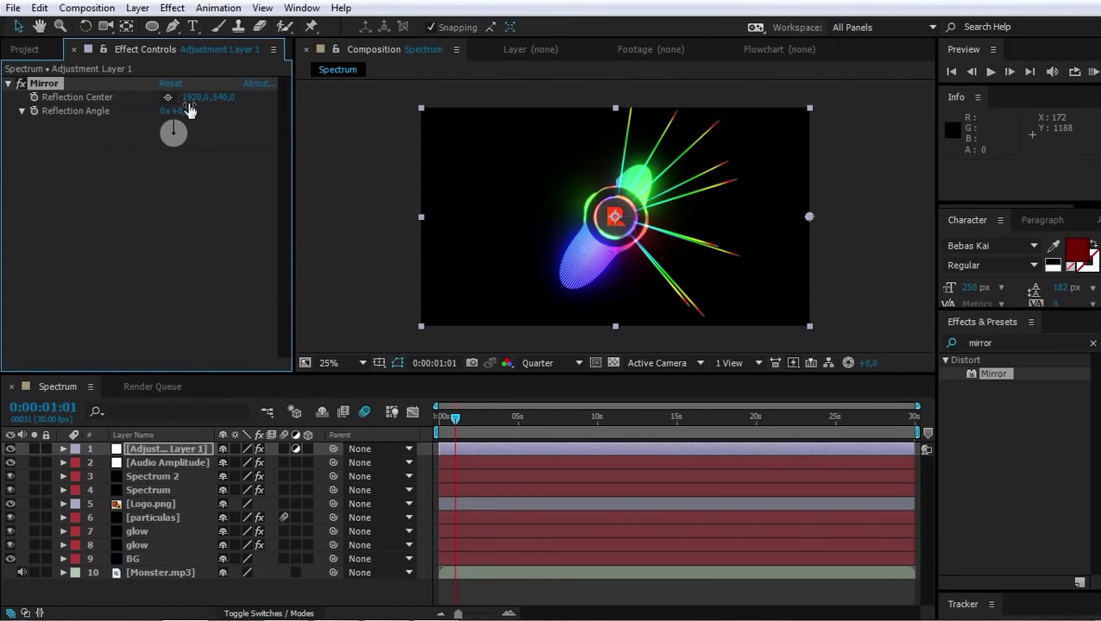
drag(197, 102, 112, 104)
drag(207, 98, 105, 97)
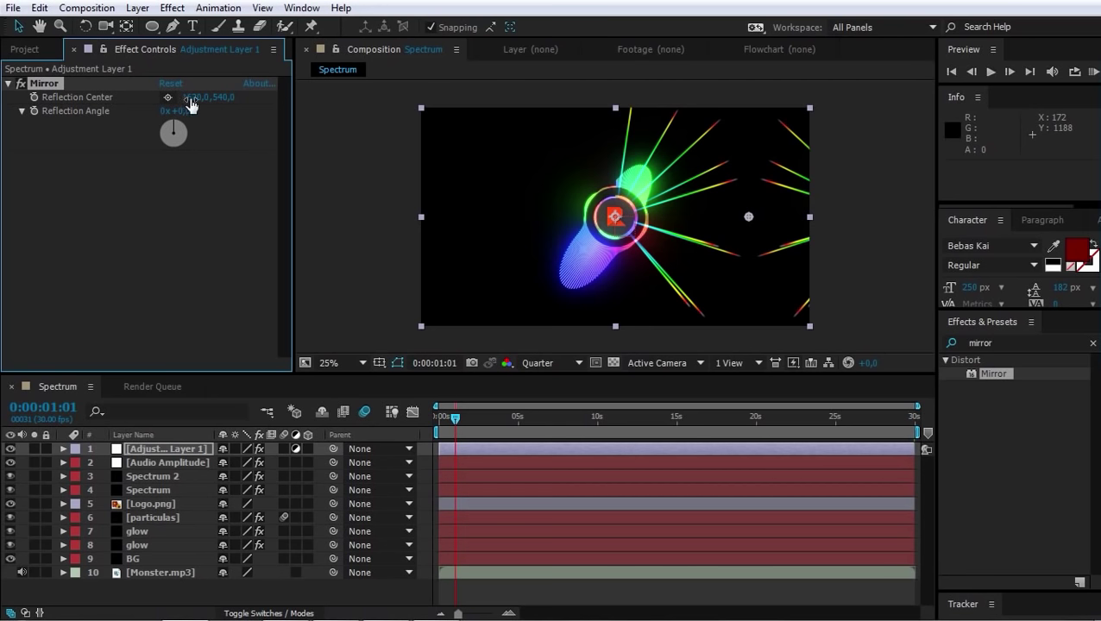
drag(191, 100, 105, 96)
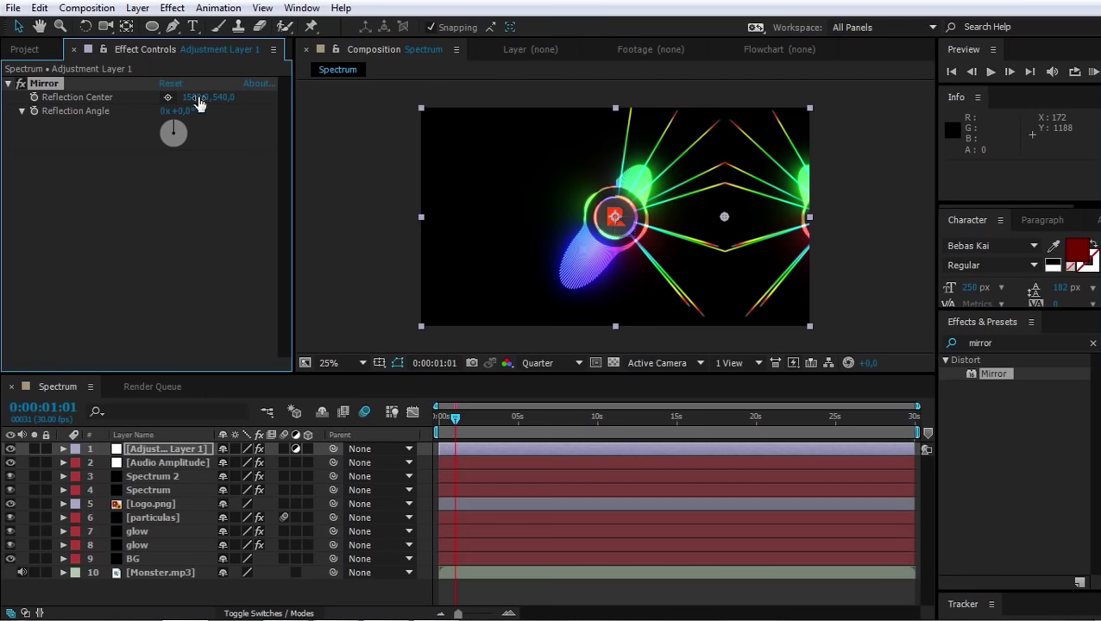
drag(192, 100, 92, 97)
Set the Mirror reflection centre x to 960 and move Logo.png above the adjustment layer
click(87, 8)
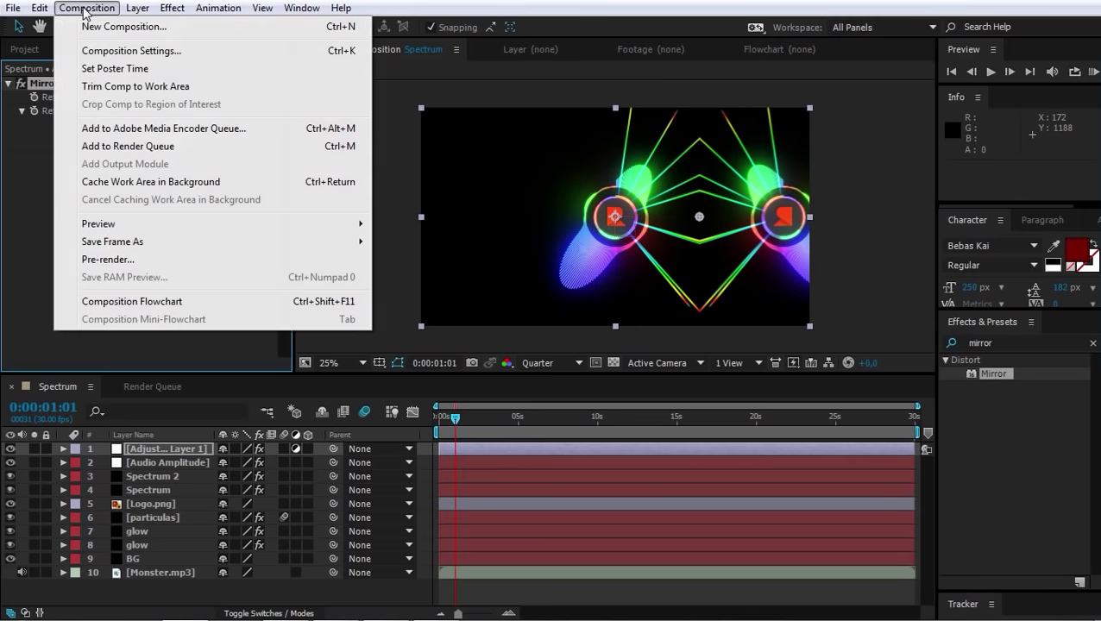
click(106, 53)
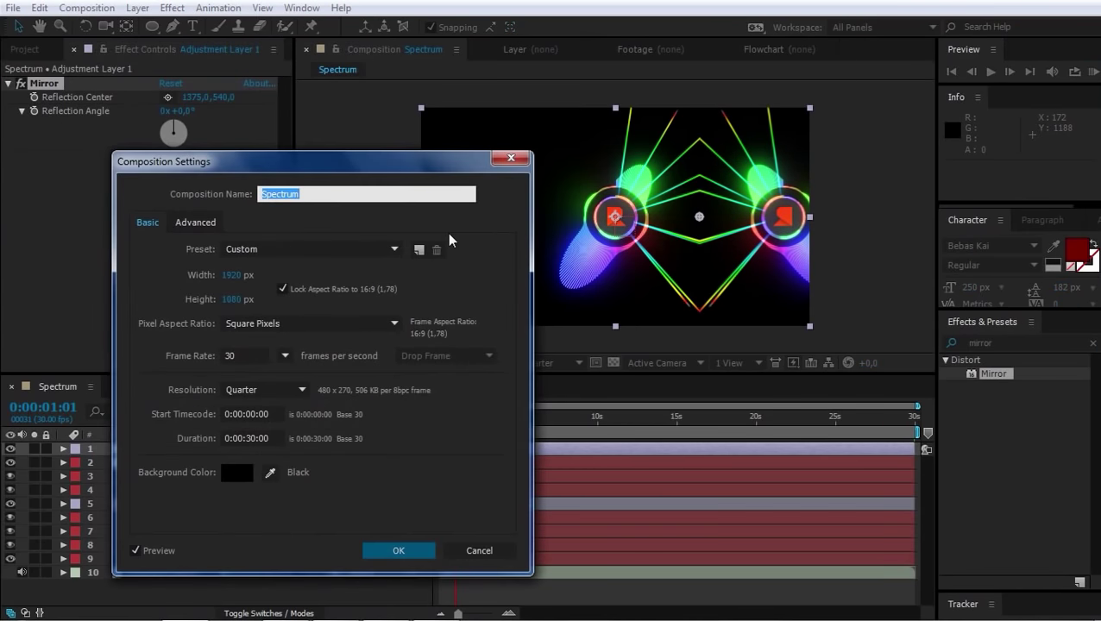
click(506, 163)
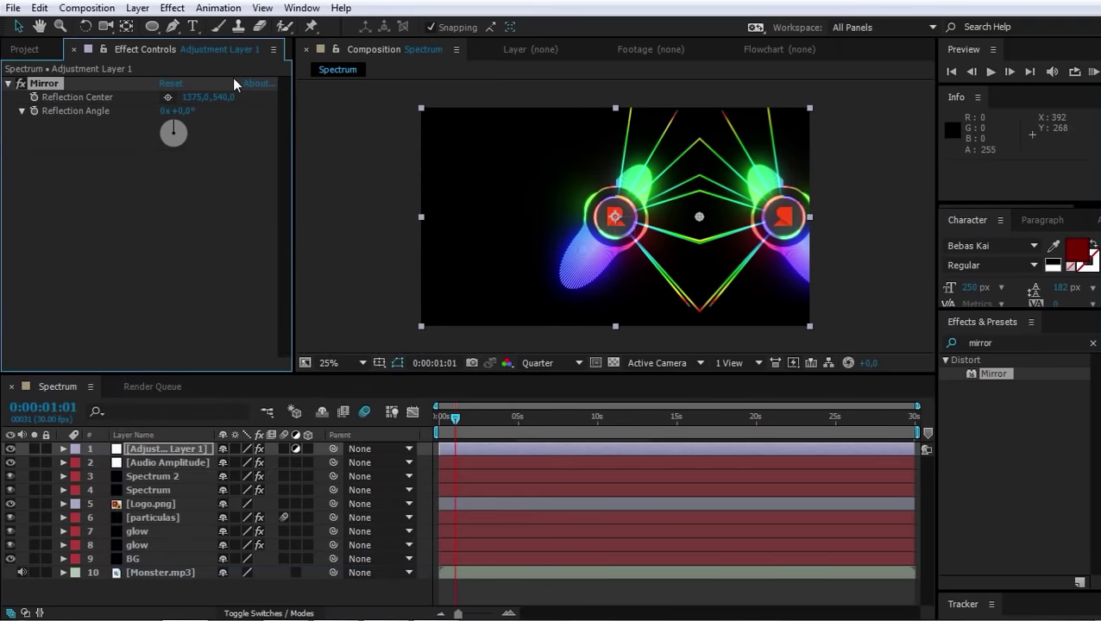
click(190, 96)
text(960)
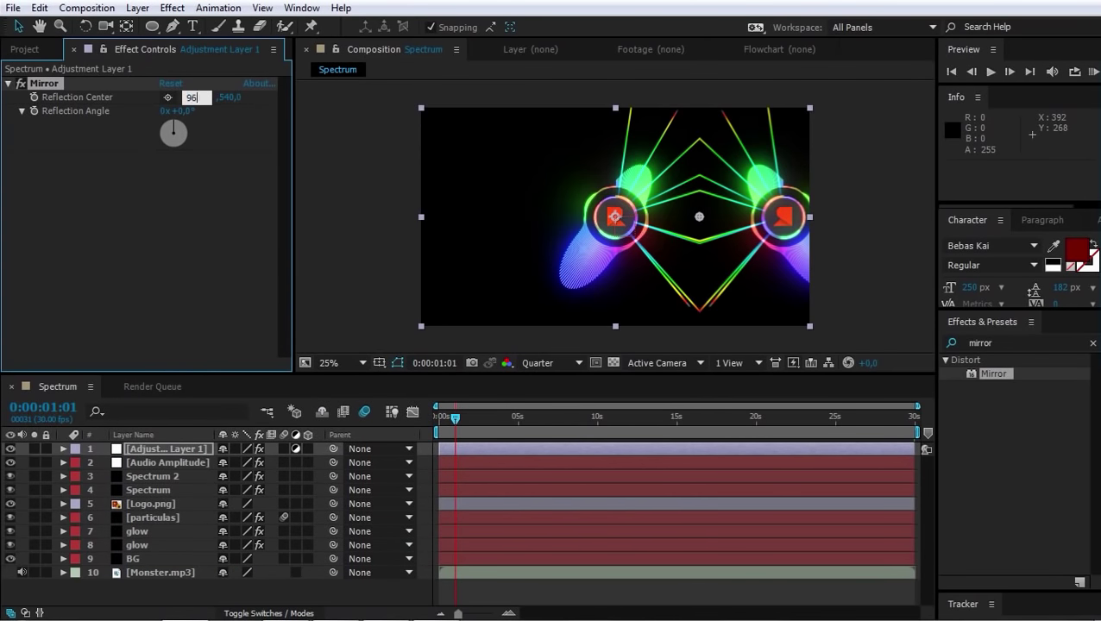
key(Return)
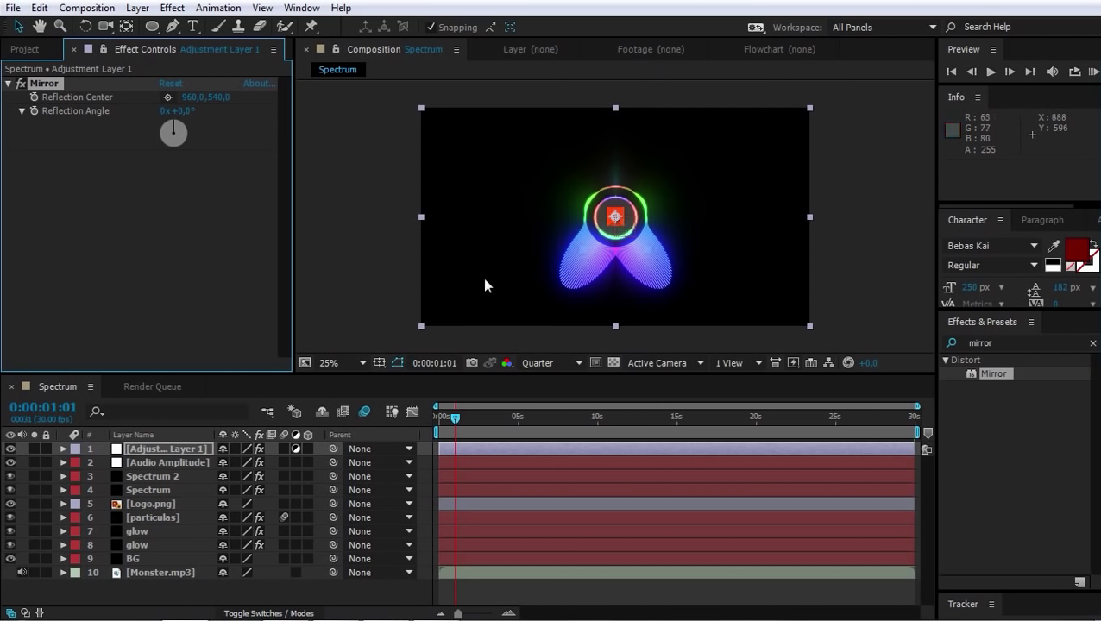
drag(164, 504, 162, 442)
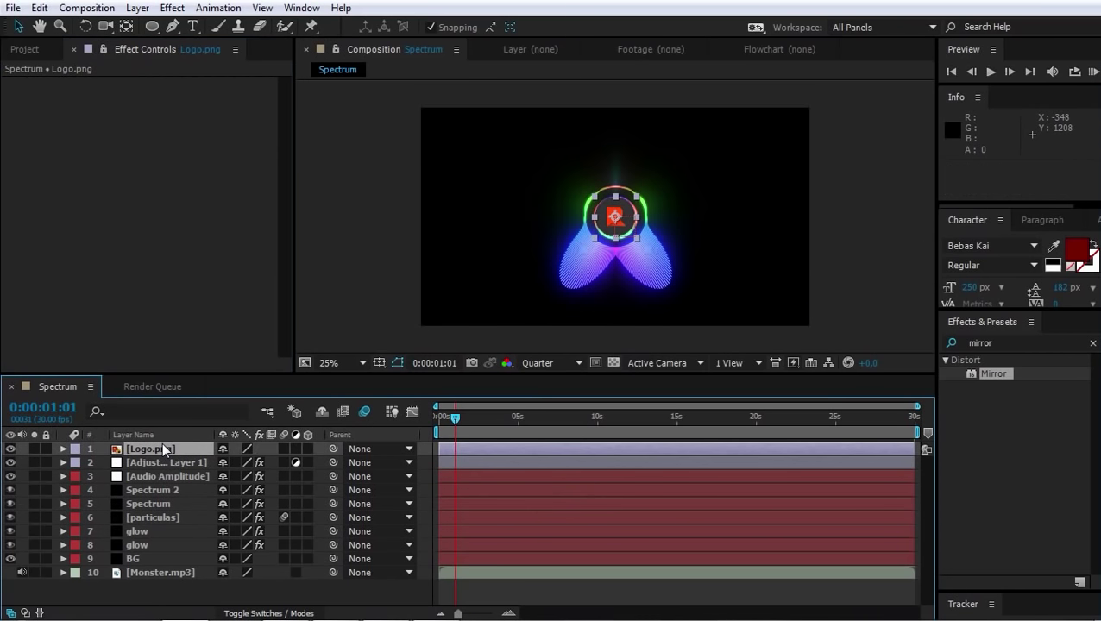
Deselect all layers and create a new adjustment layer at the top of the stack
click(162, 444)
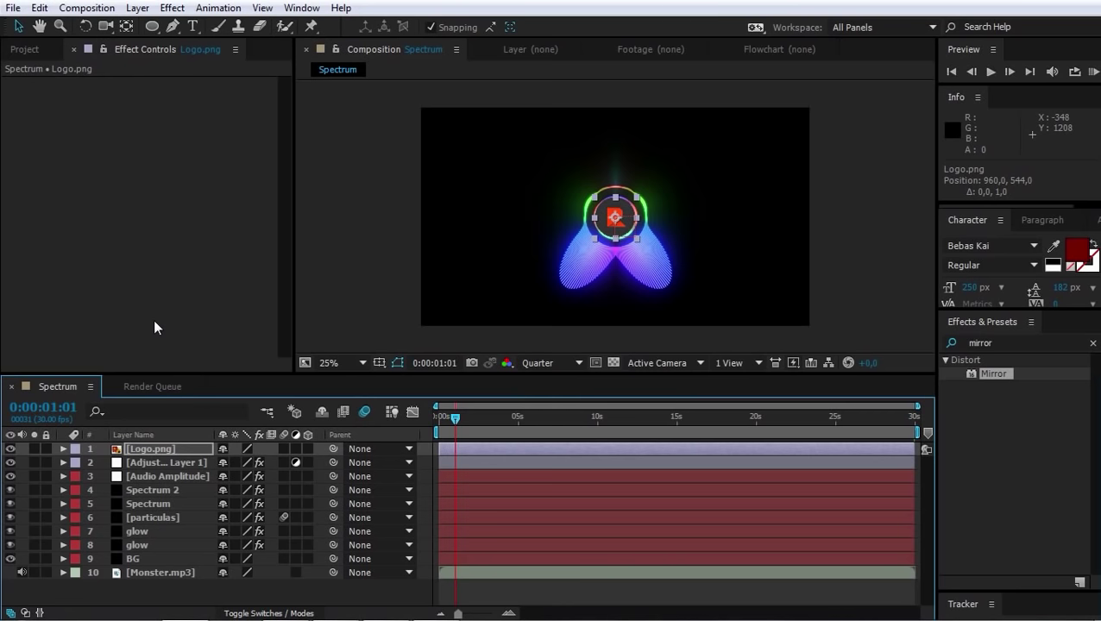
click(158, 595)
right_click(158, 593)
mouse_move(302, 419)
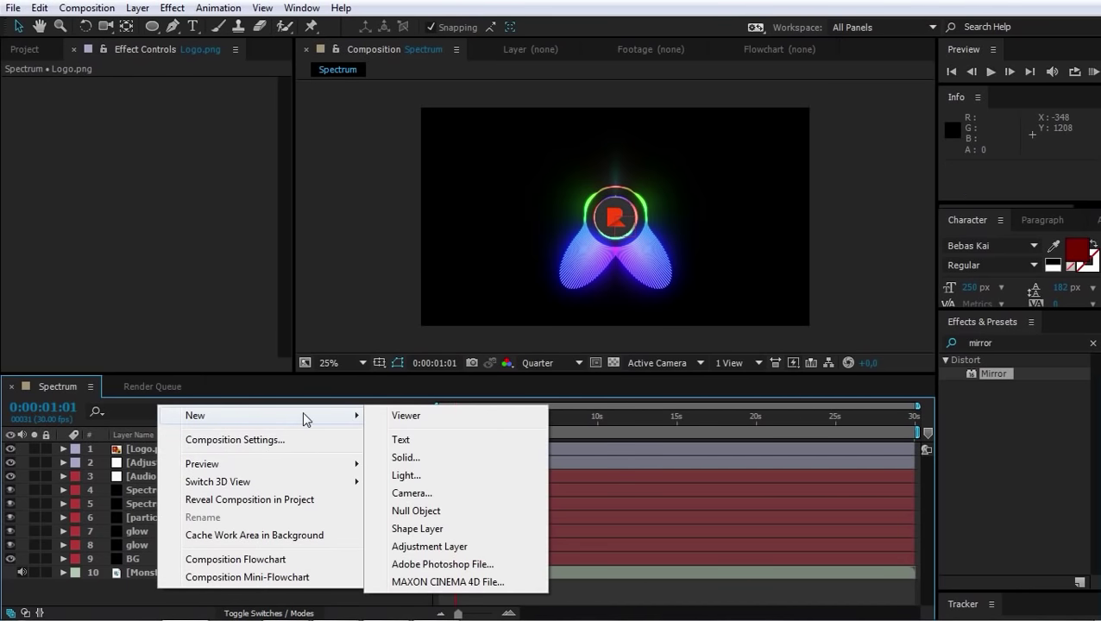
click(429, 547)
Search 'looks' in Effects & Presets and apply Looks to Adjustment Layer 2
click(1020, 344)
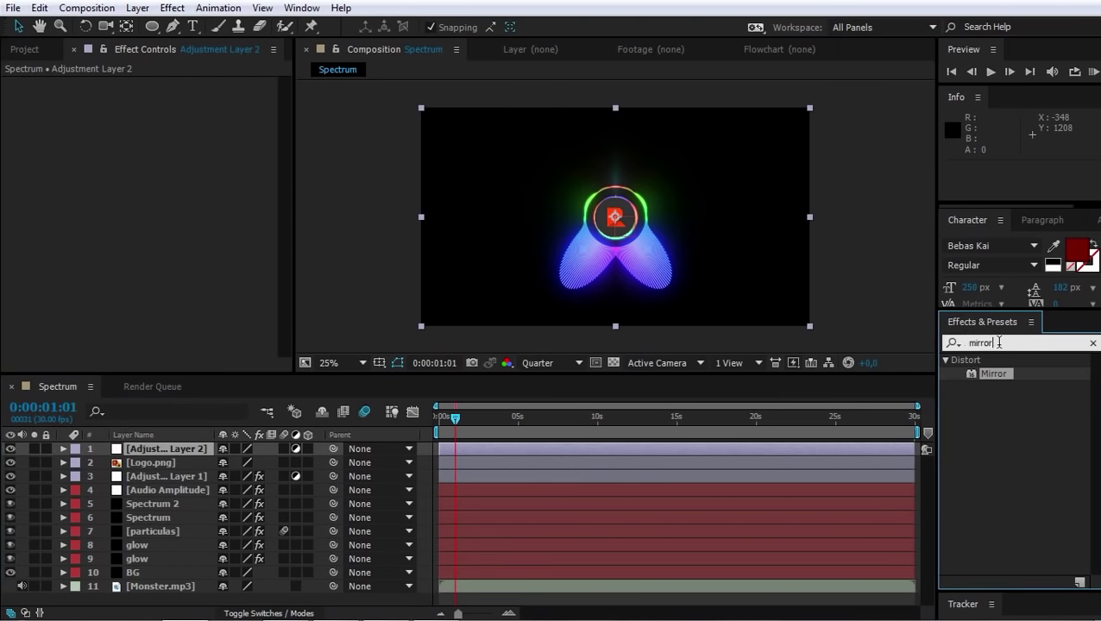
drag(1001, 344, 963, 346)
text(lo)
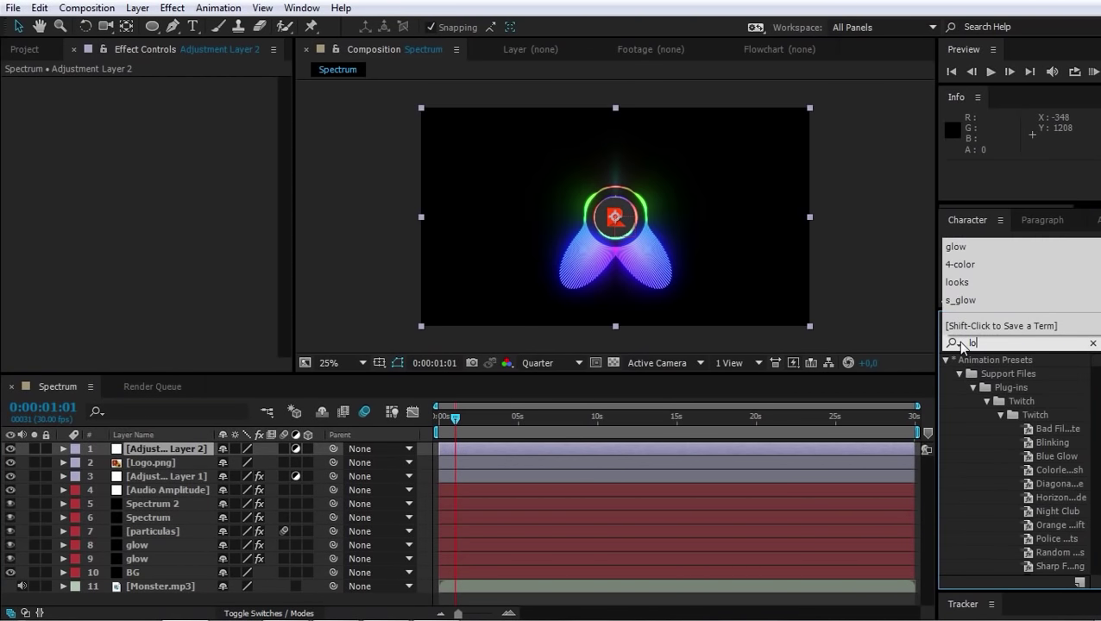
text(oks)
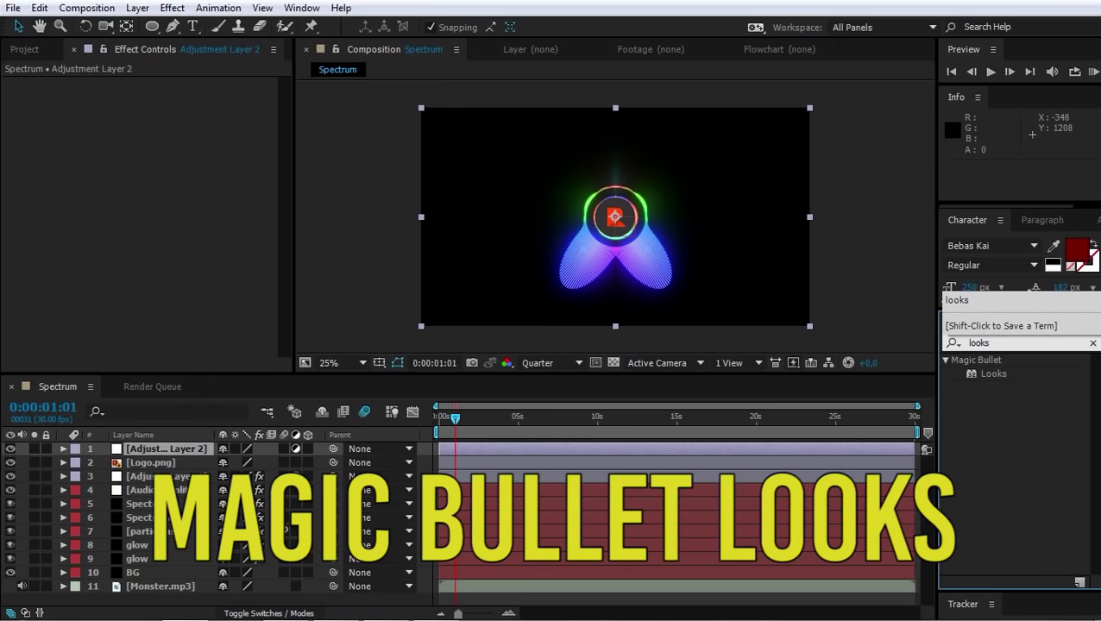
click(962, 345)
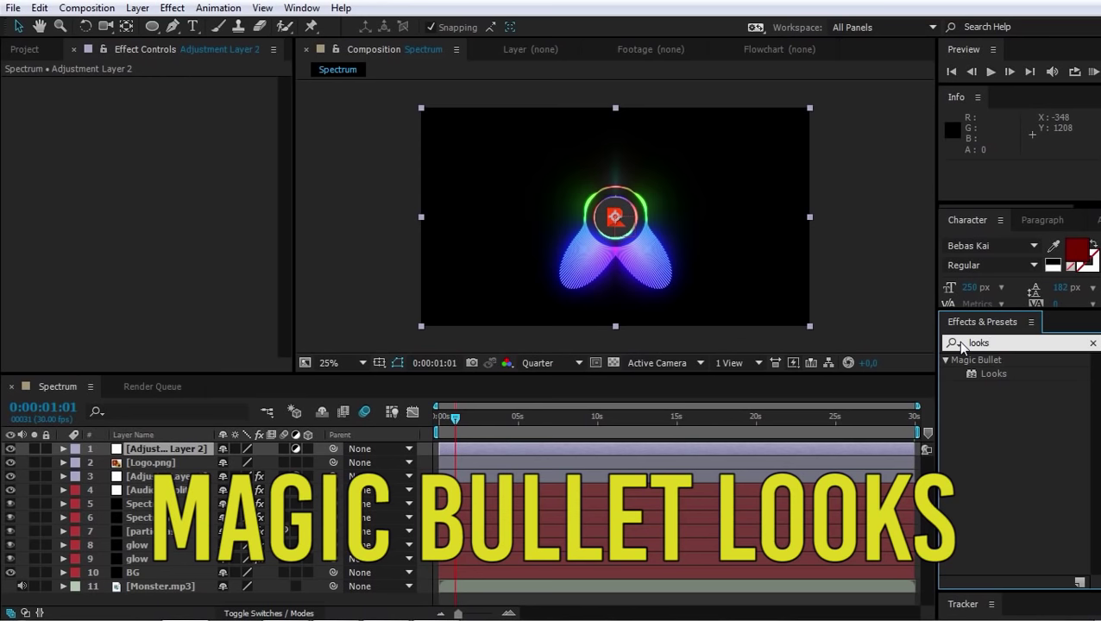
drag(992, 373, 732, 447)
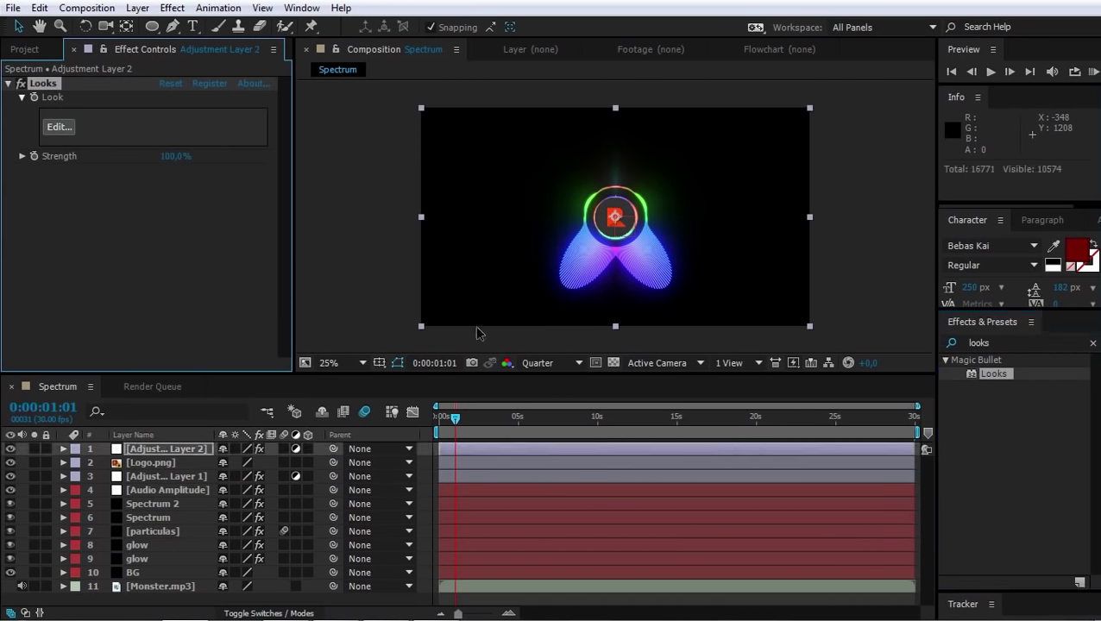
In the Looks editor, choose the Techniques > Lowcon Hicon look
click(57, 128)
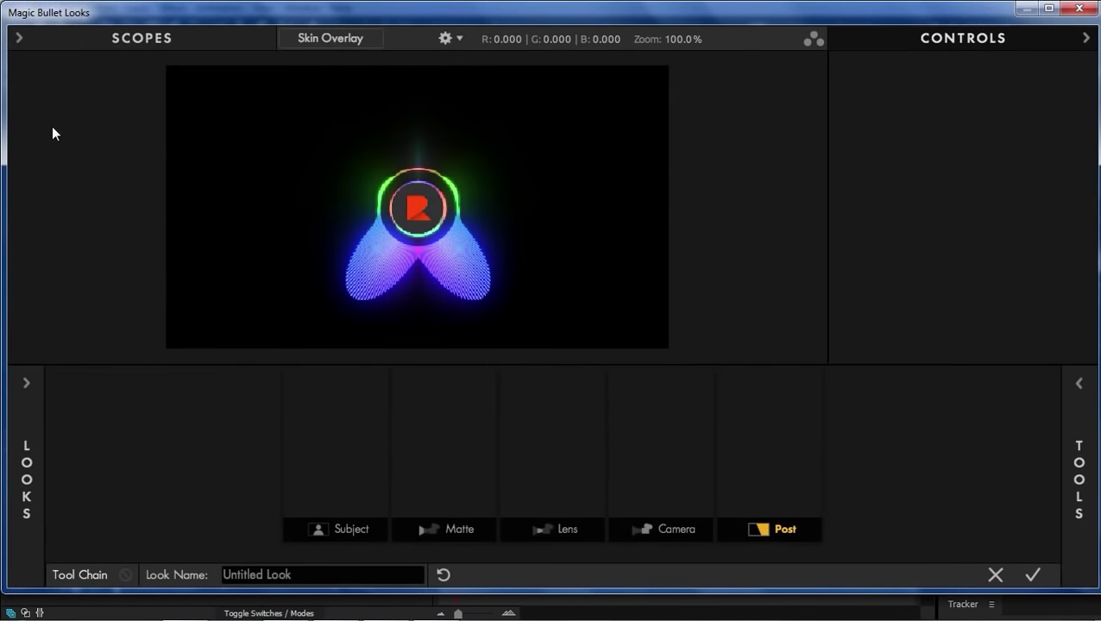
mouse_move(31, 420)
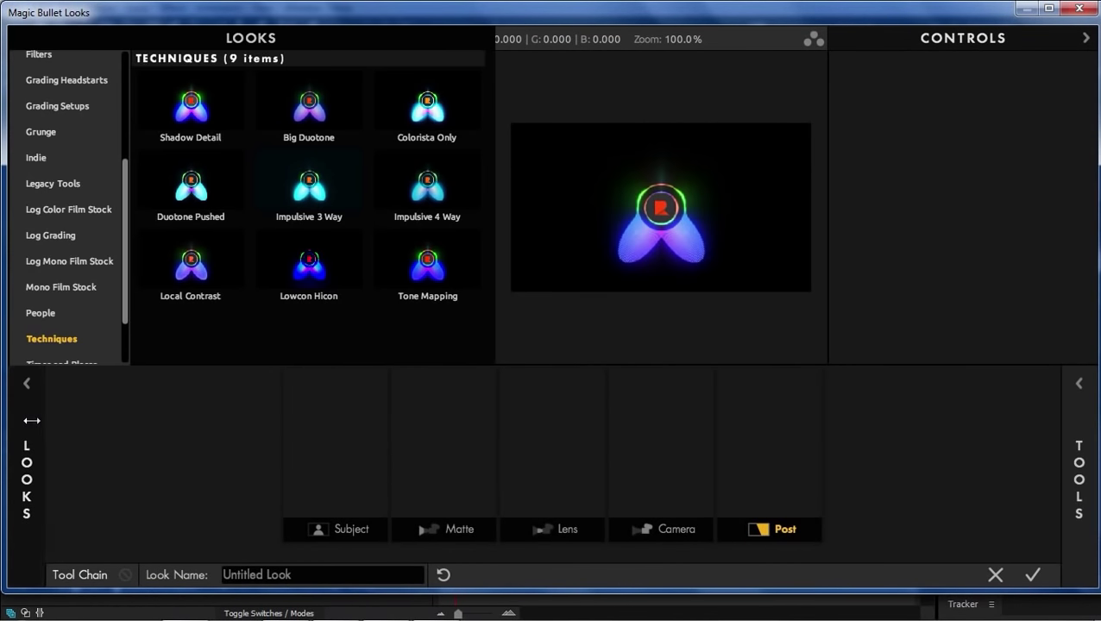
scroll(128, 272, down, 1)
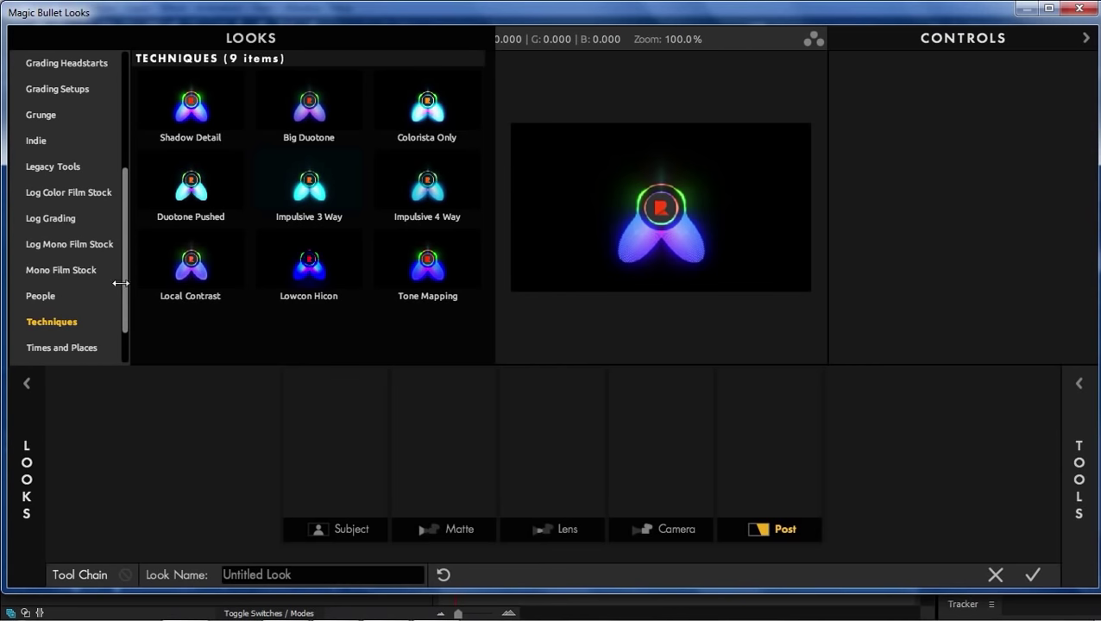
click(65, 348)
click(55, 321)
click(294, 269)
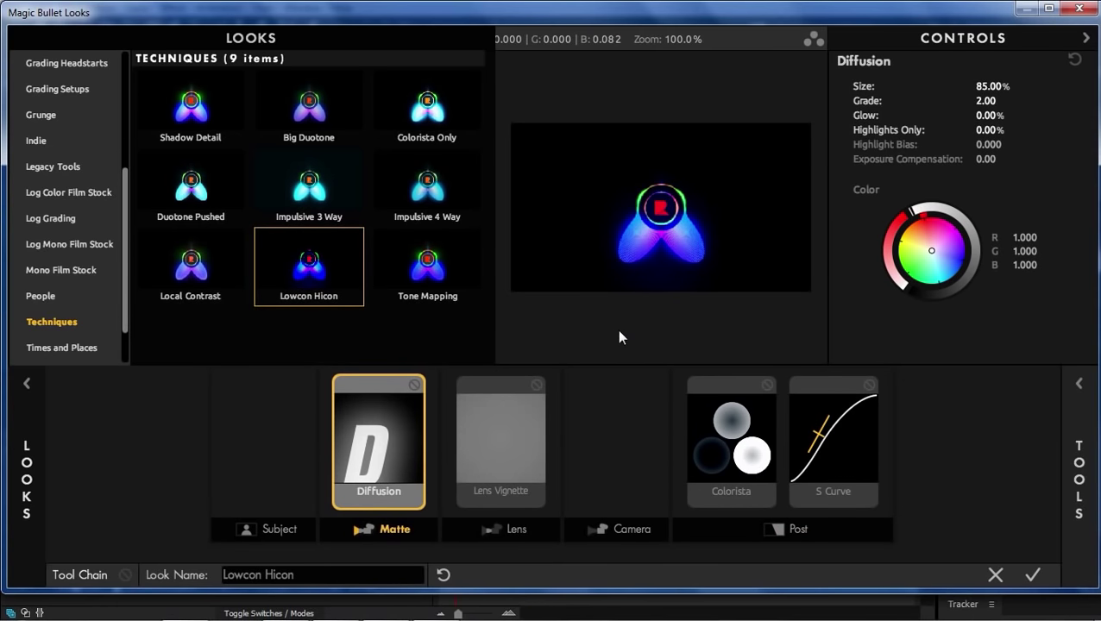
Accept the look back in After Effects and toggle the Looks effect off to compare
click(24, 429)
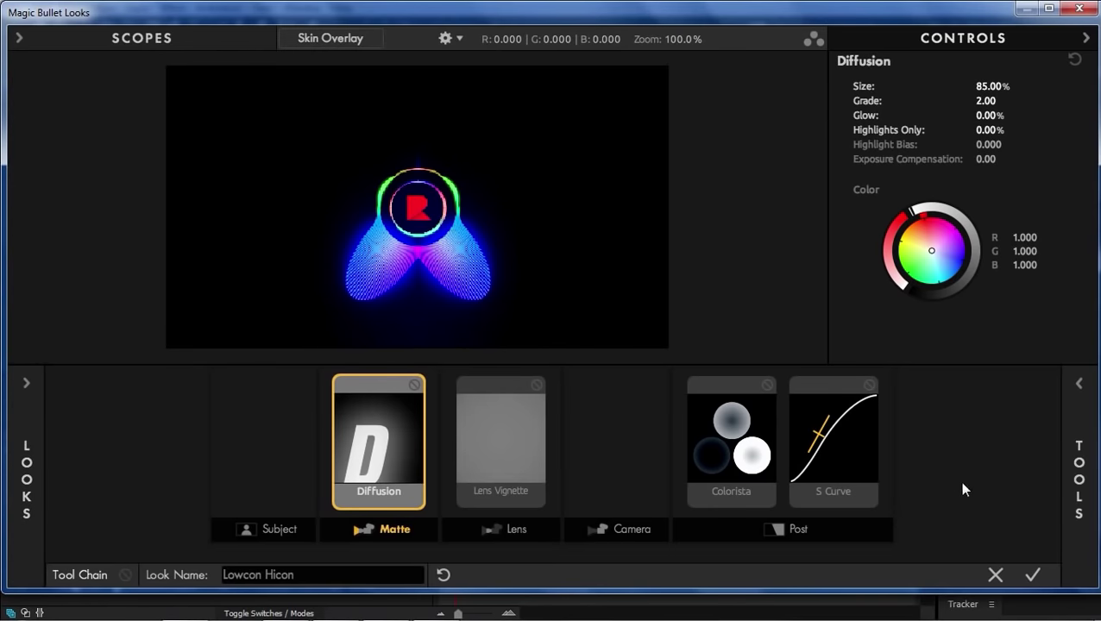
click(1036, 571)
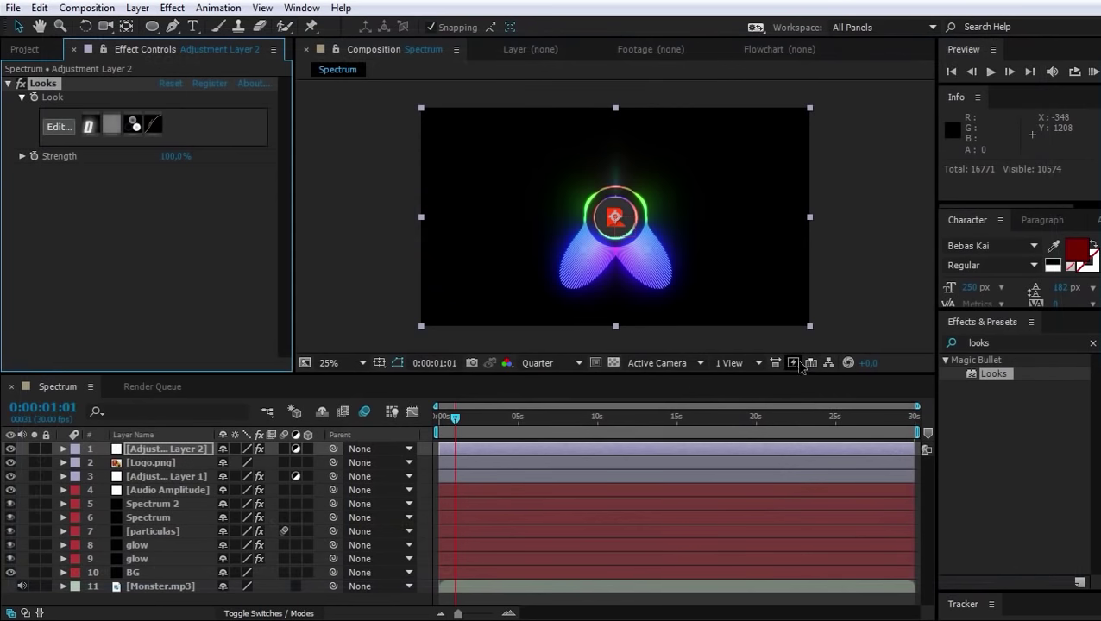
click(21, 84)
Re-enable the Looks grade, RAM-preview the visualizer from 0:00, then enlarge the timeline panel
click(21, 84)
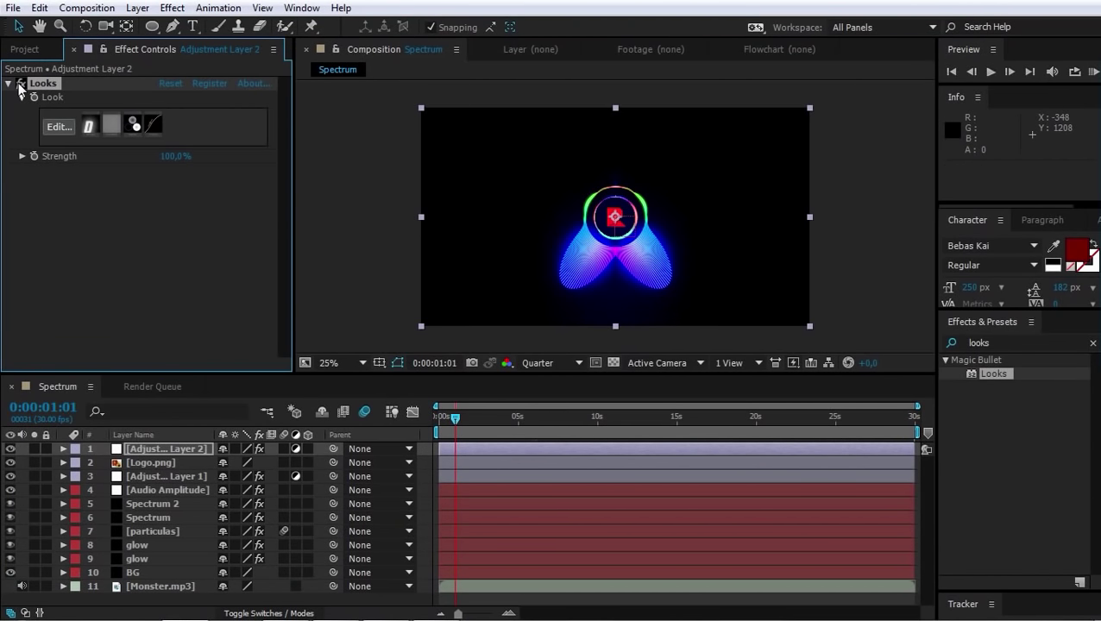
drag(455, 418, 434, 420)
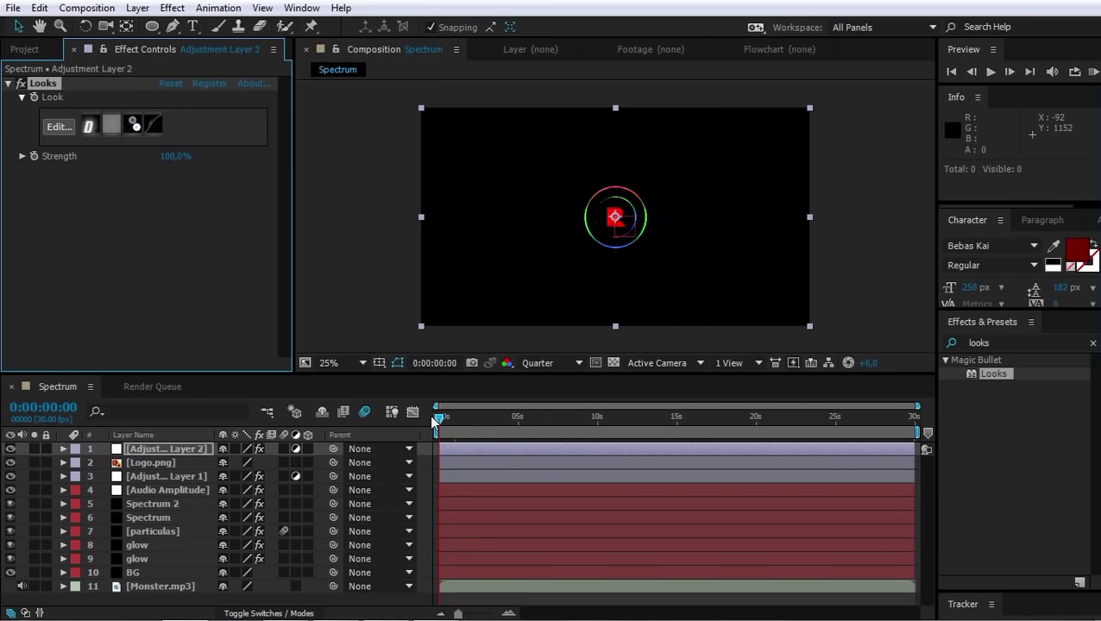
click(434, 420)
key(space)
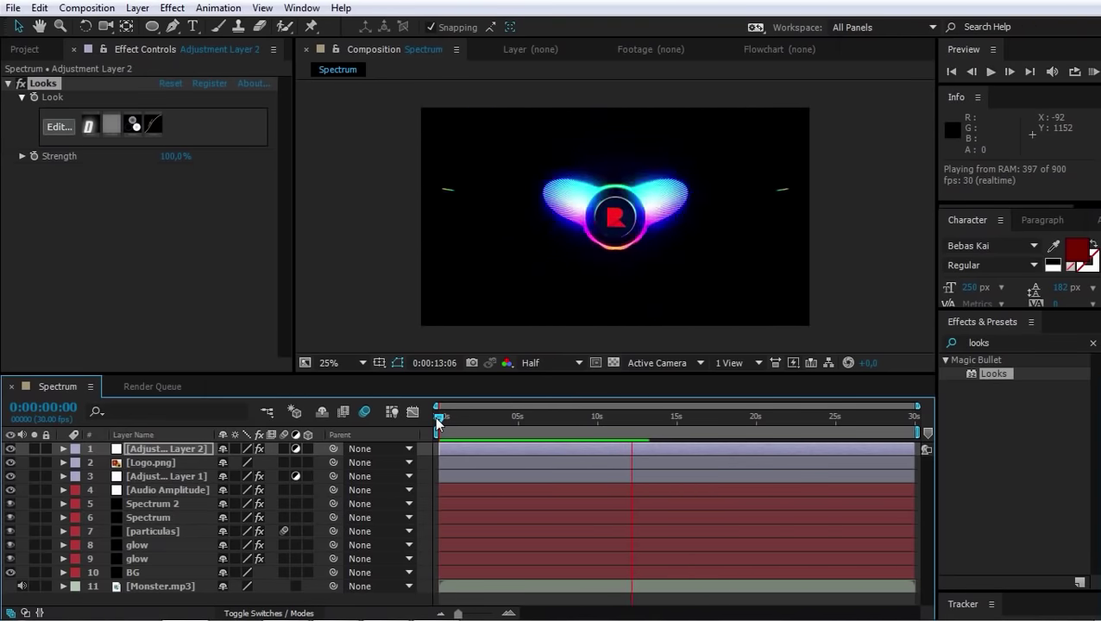
key(space)
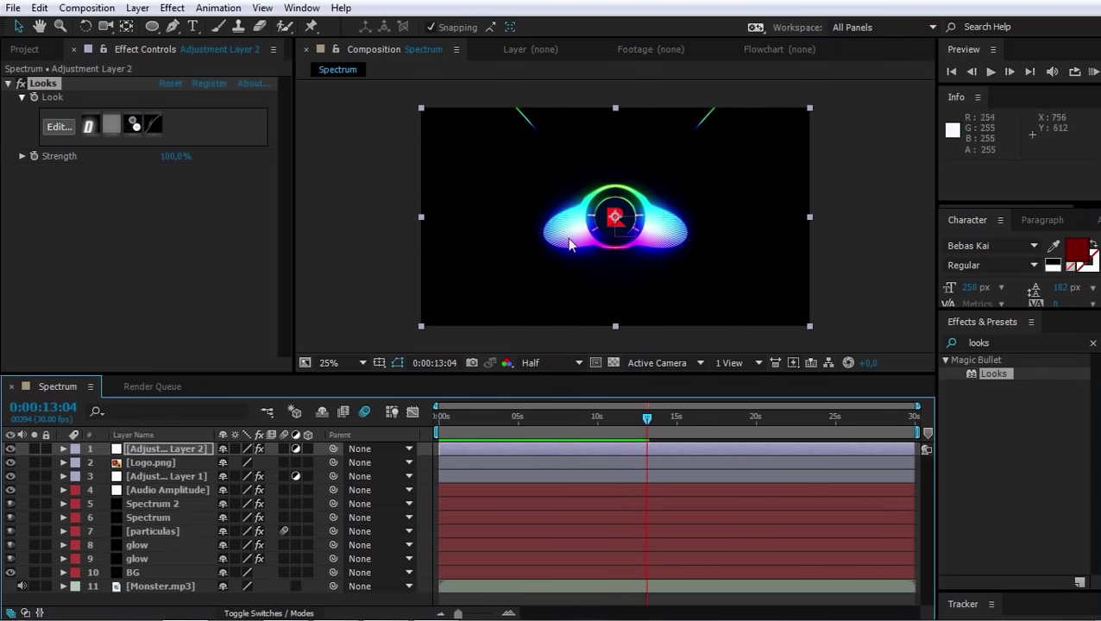
drag(446, 372, 442, 231)
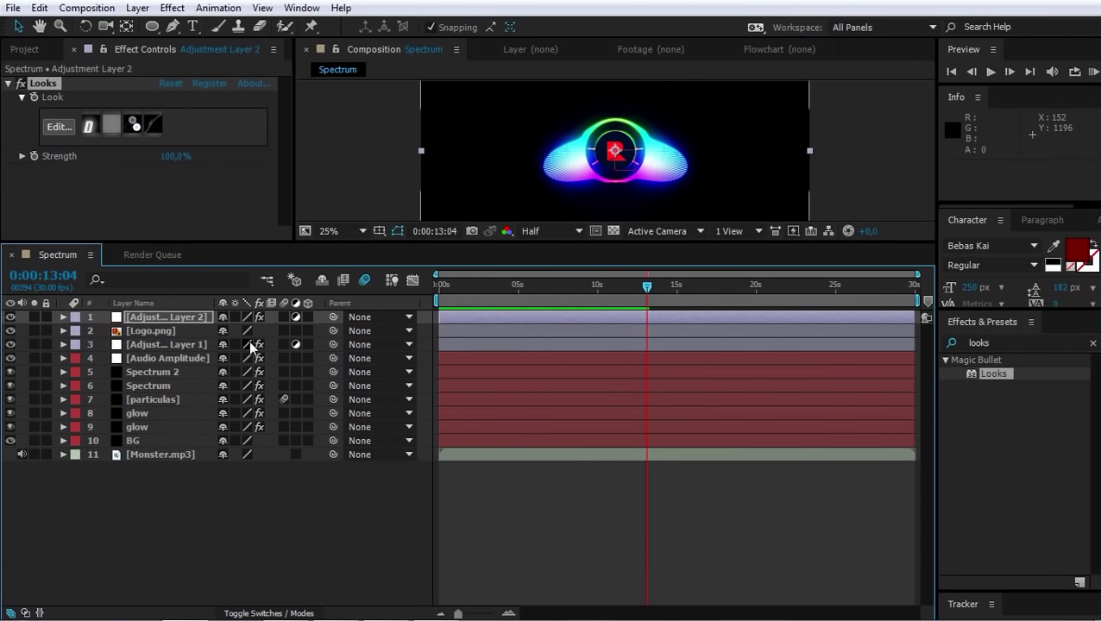
Set the particulas emitter Velocity expression to fire 3500 when amp exceeds 55, then scrub the bursts
click(157, 397)
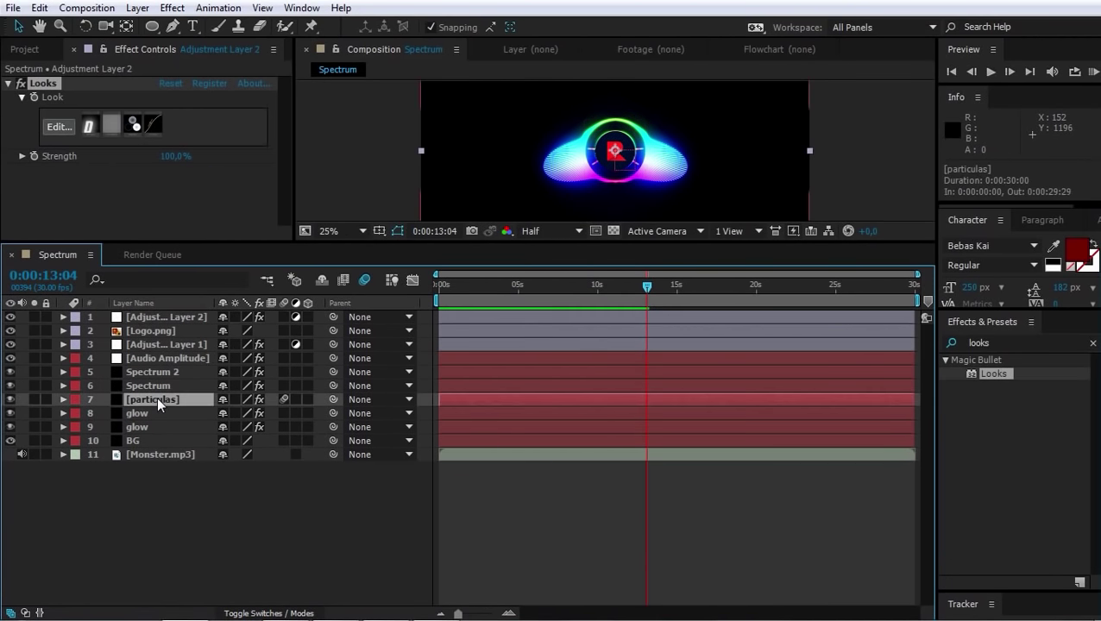
click(62, 399)
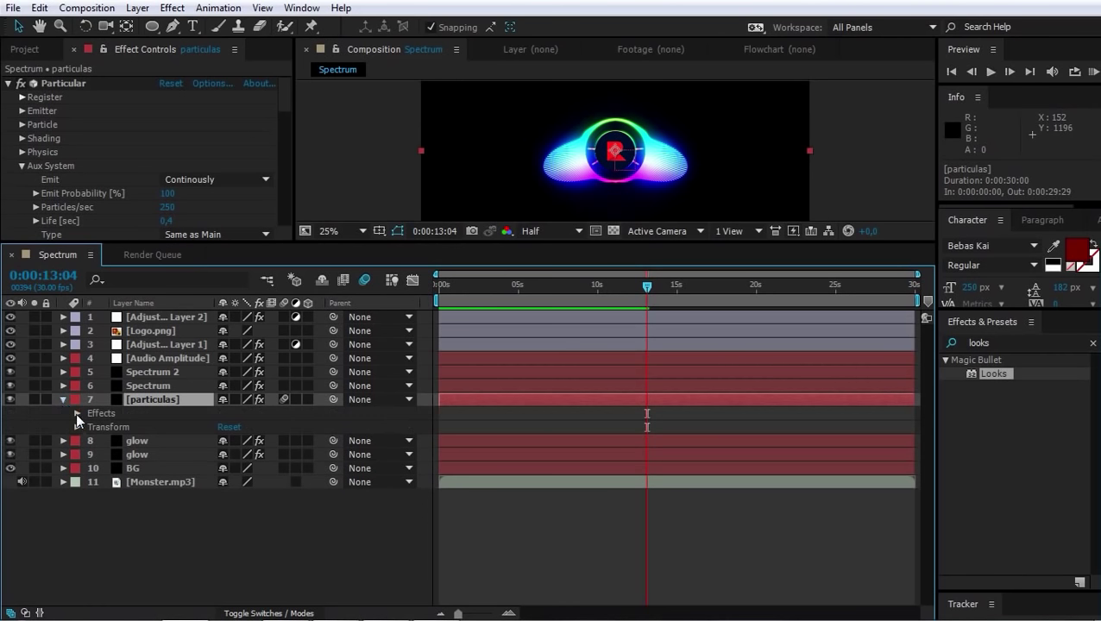
click(76, 412)
click(468, 521)
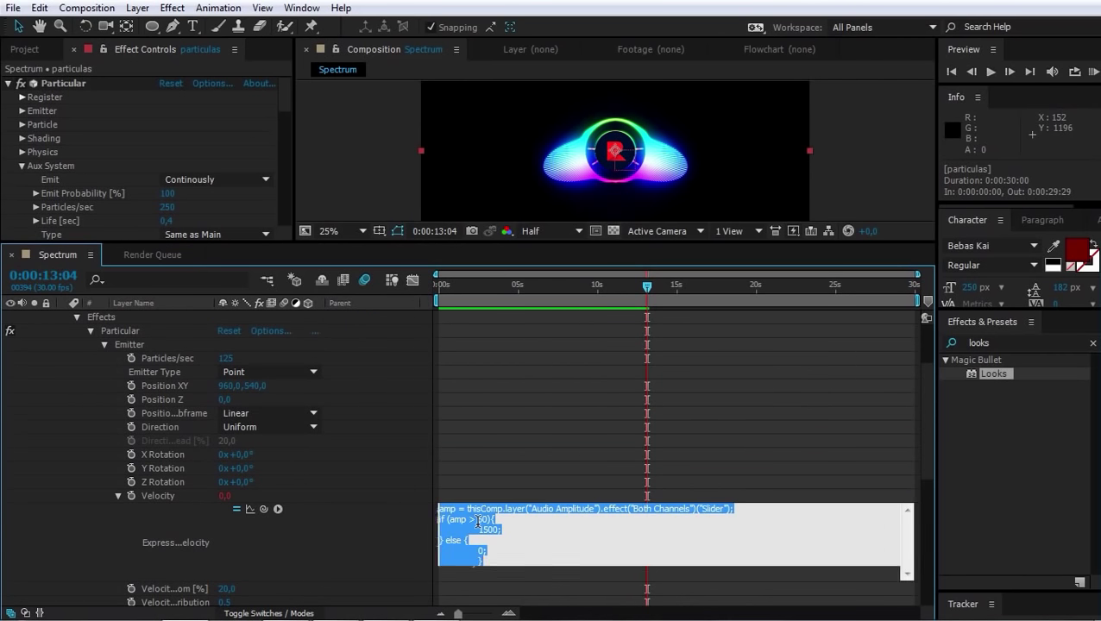
click(478, 519)
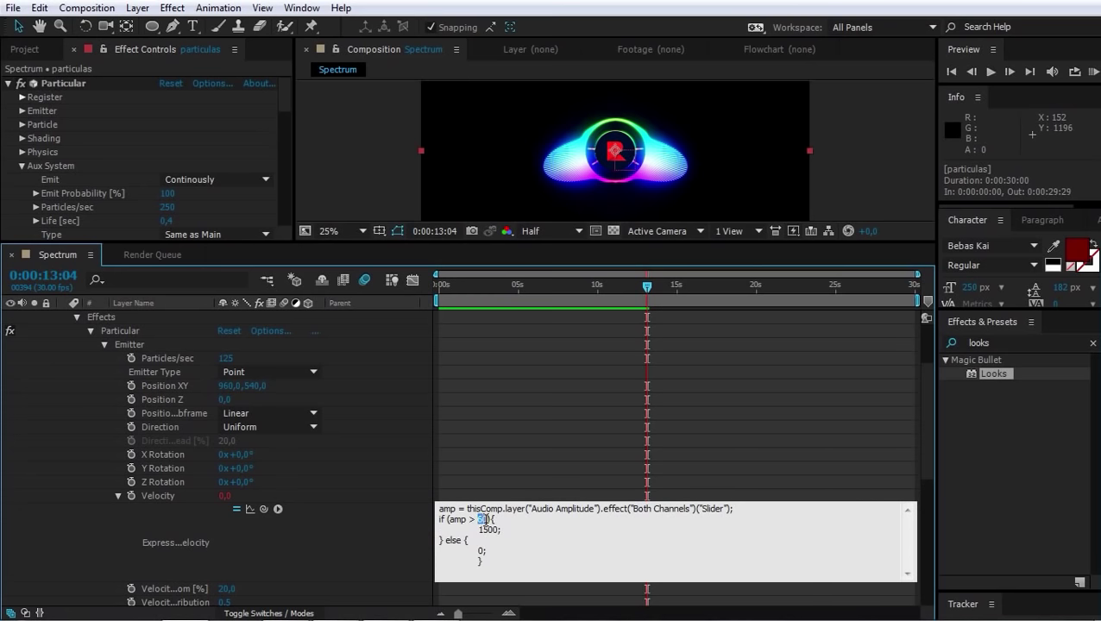
text(55)
click(471, 436)
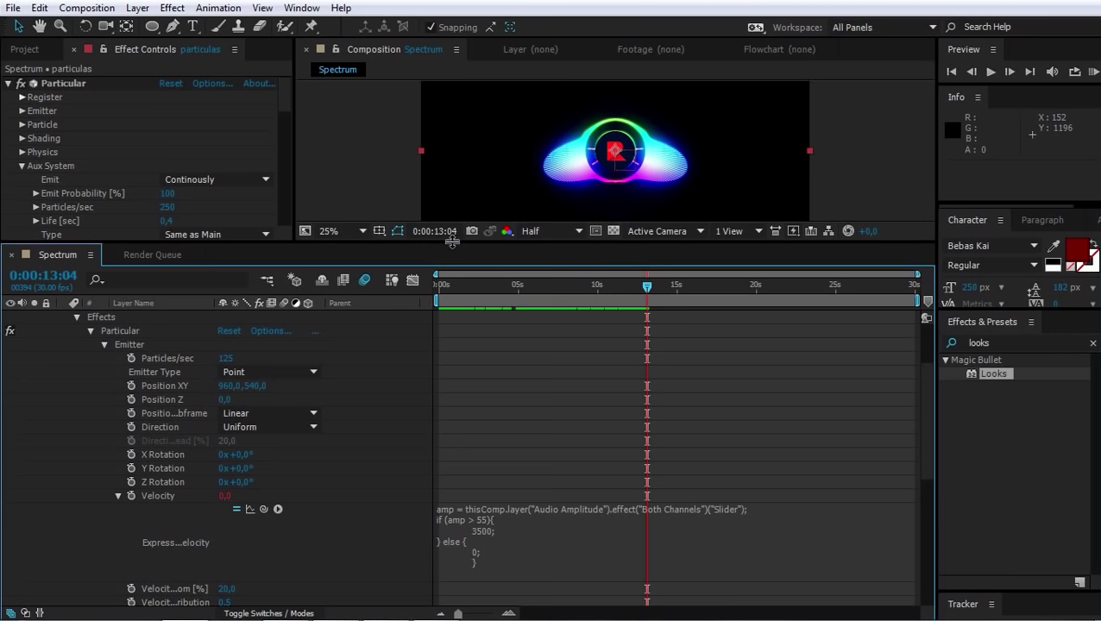
drag(452, 241, 456, 440)
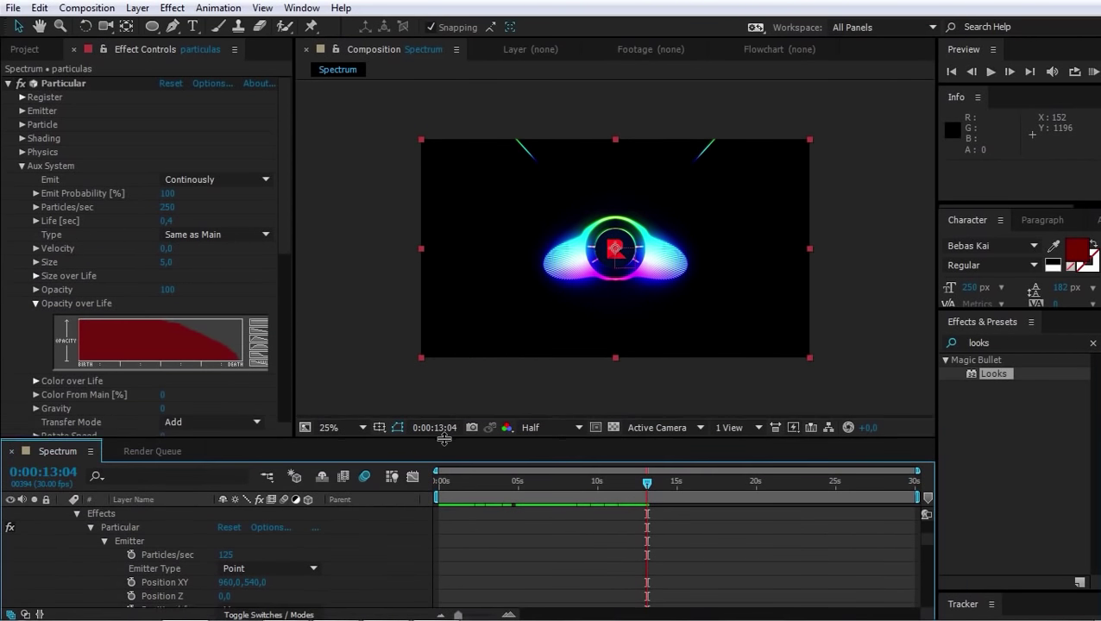
drag(488, 482, 601, 495)
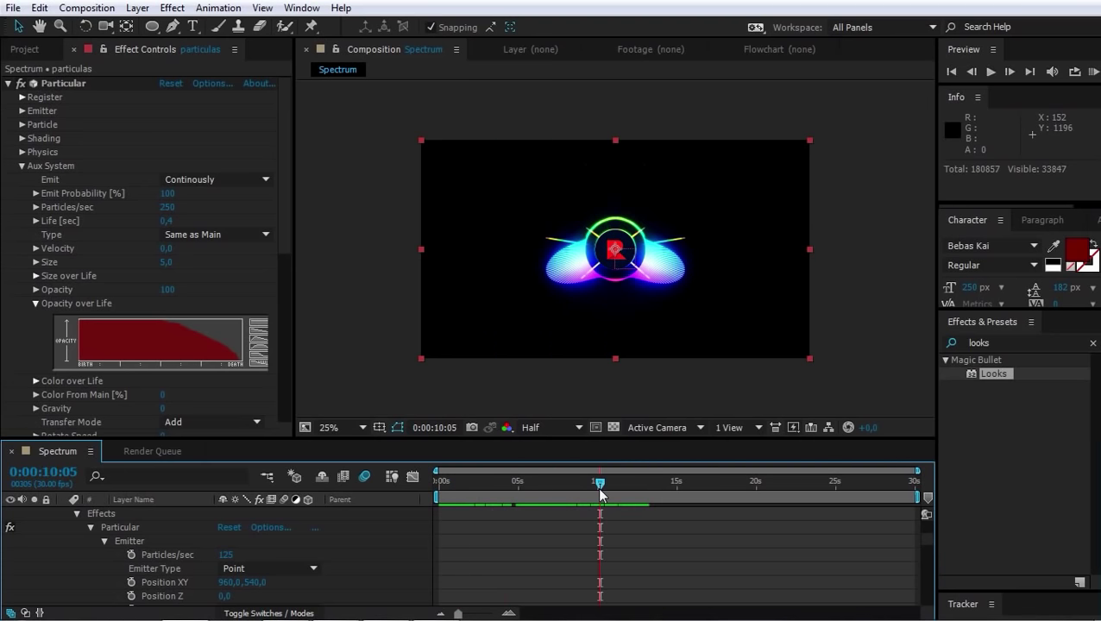